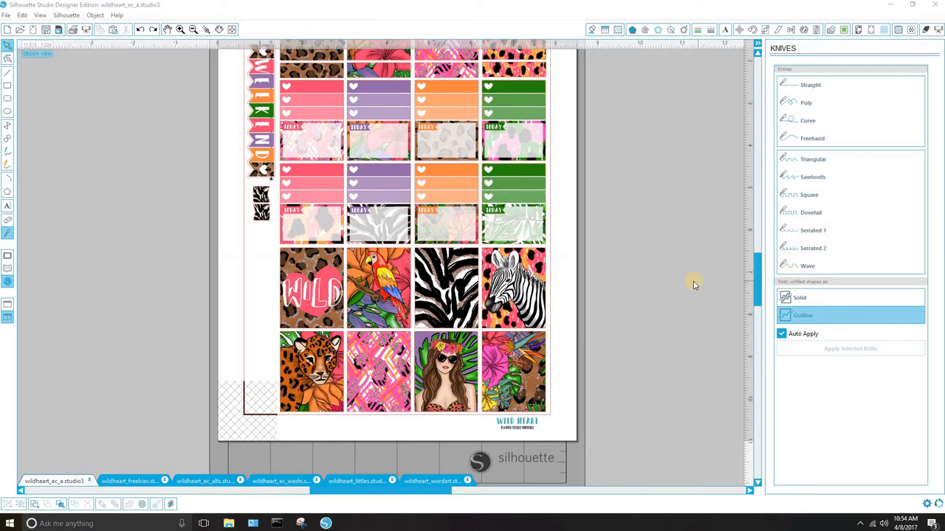
Select everything on the sticker sheet and check the grouping options for the selection.
scroll(694, 283, "up", 5)
scroll(693, 284, "down", 1)
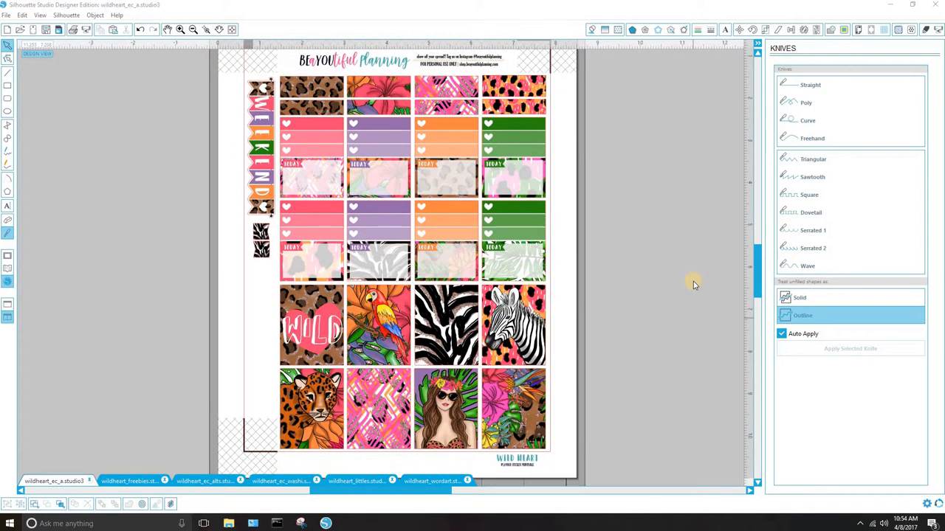
scroll(693, 281, "down", 2)
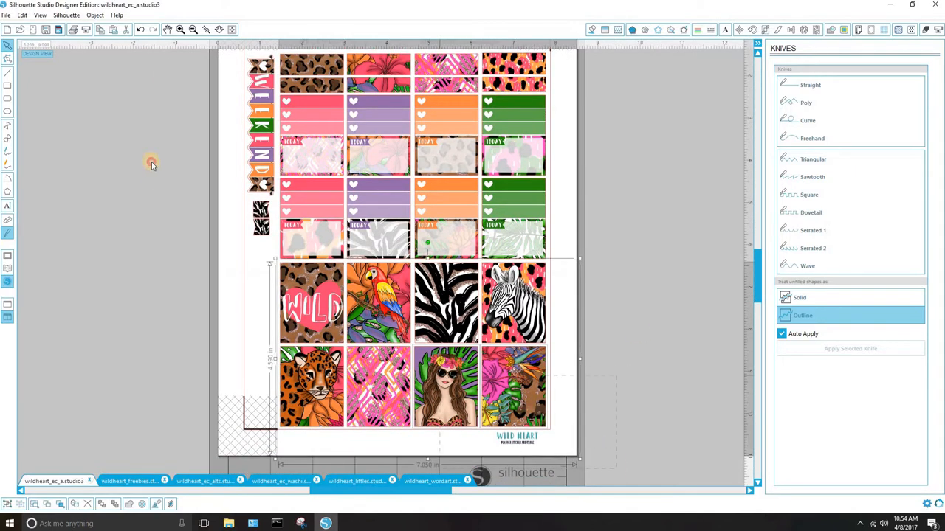
scroll(199, 59, "up", 3)
scroll(200, 59, "up", 3)
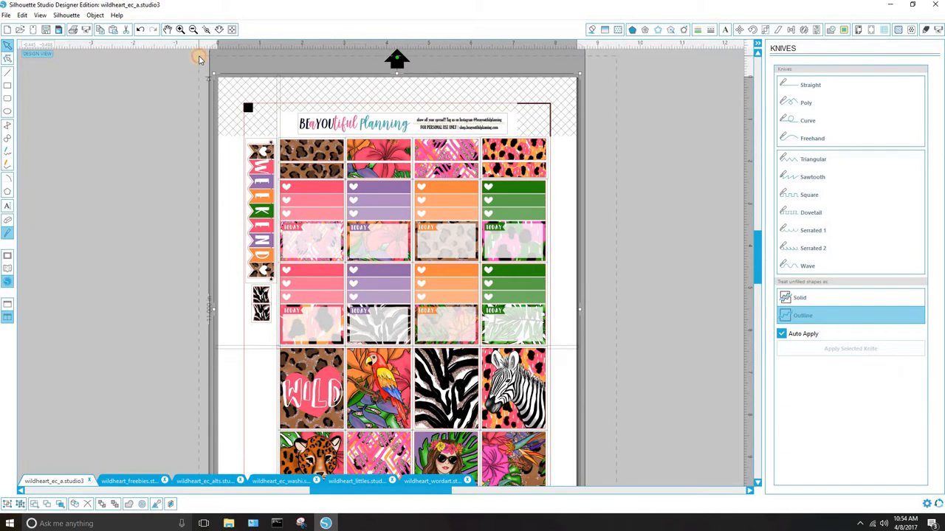
left_click(645, 397)
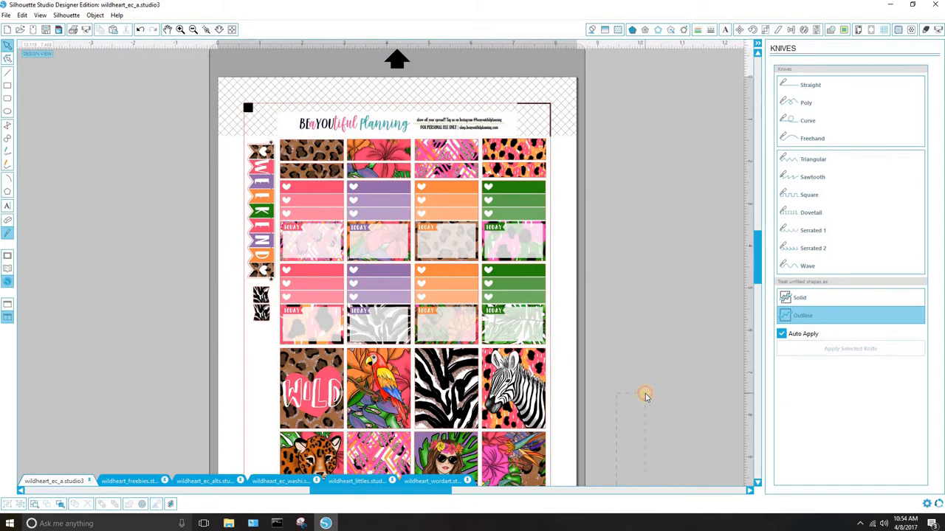
scroll(582, 344, "down", 2)
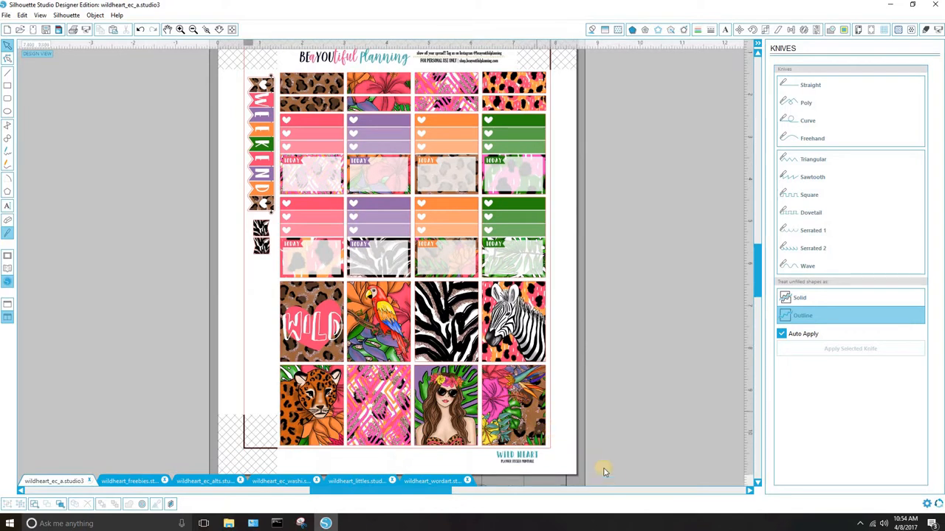
right_click(606, 256)
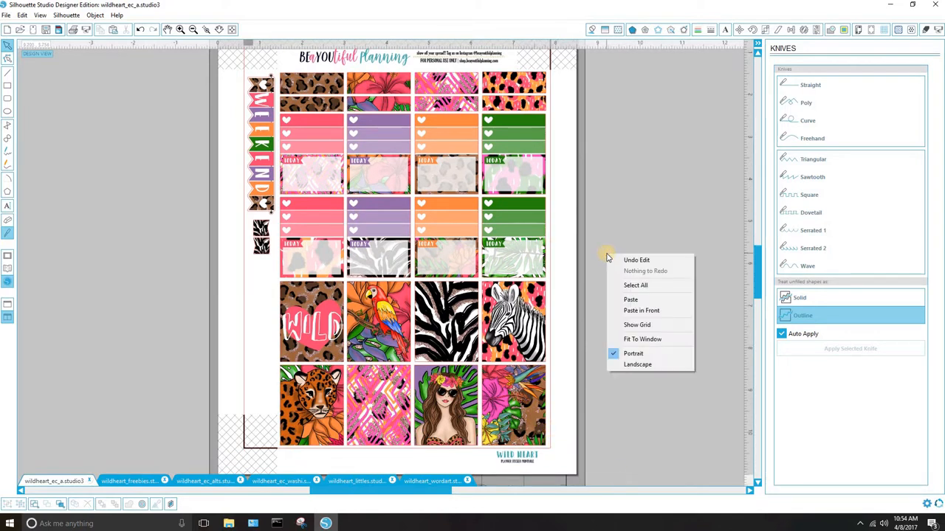
left_click(639, 286)
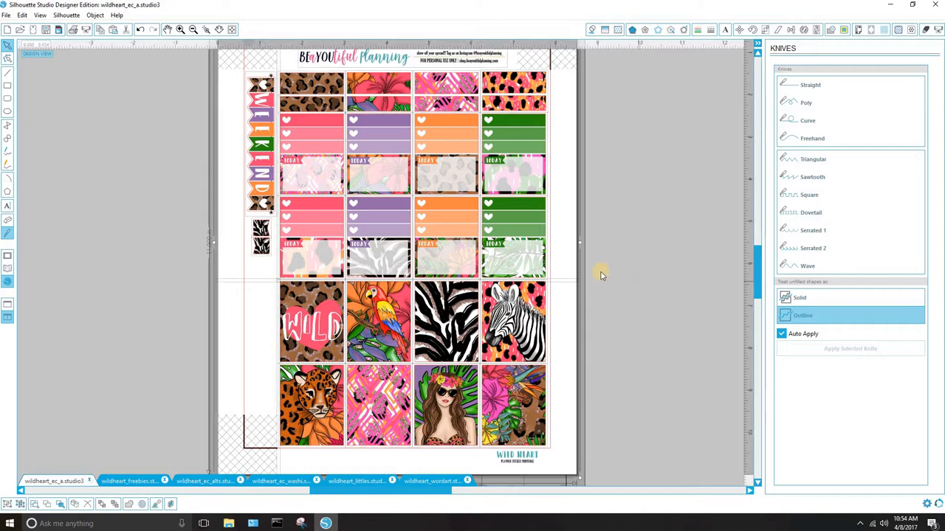
right_click(597, 270)
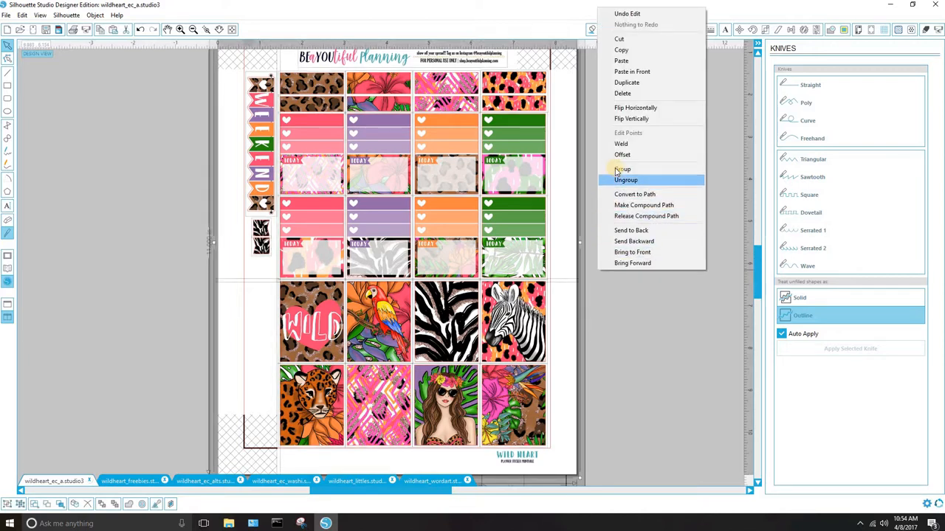
left_click(573, 294)
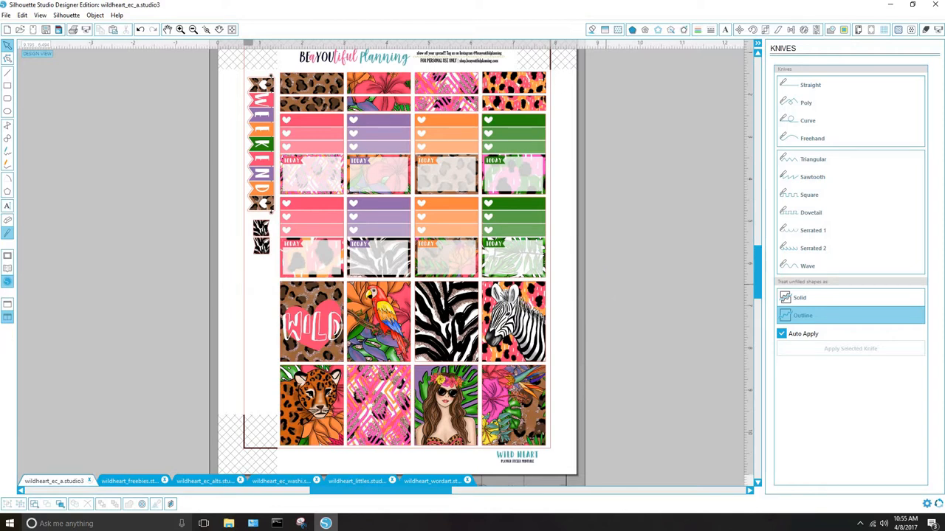
With the straight knife, cut horizontally above the WILD heart row and between the animal-print strips and the heart checklists.
left_click(6, 233)
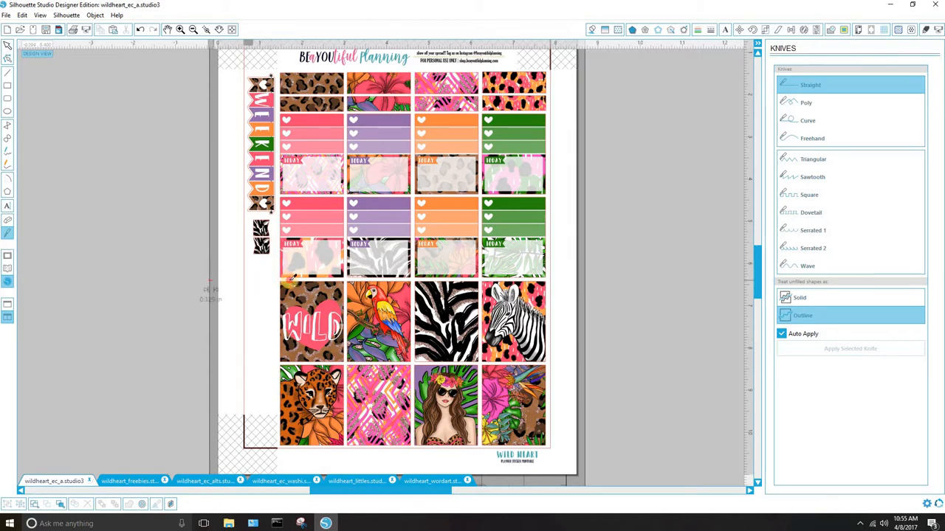
left_click_drag(214, 280, 658, 296)
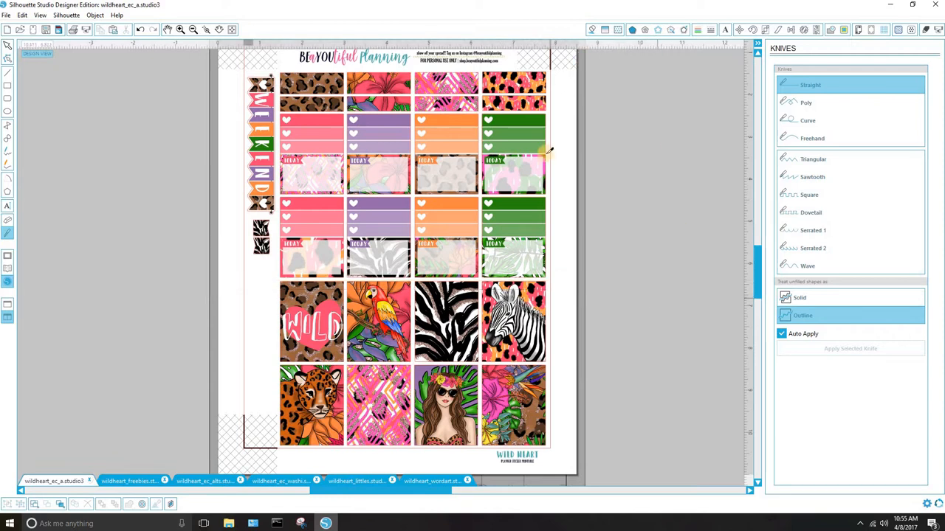
scroll(658, 304, "up", 2)
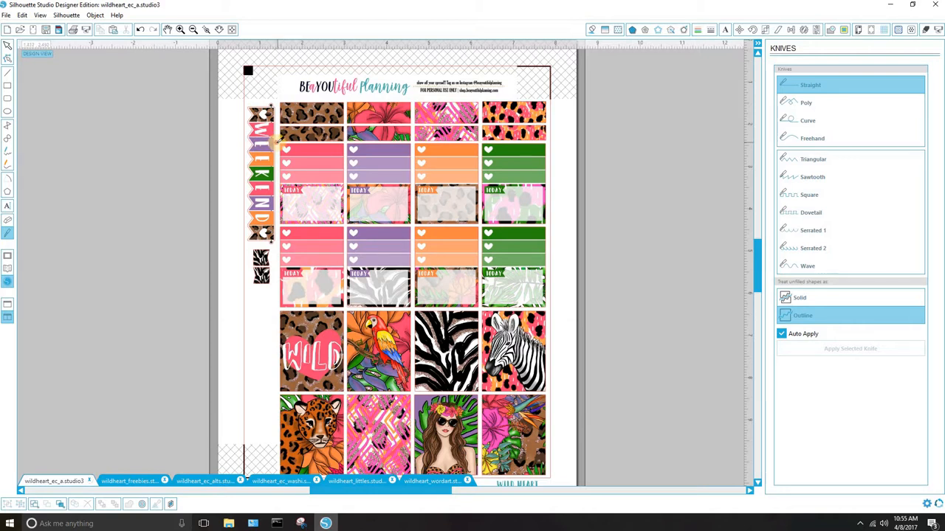
left_click_drag(278, 144, 566, 160)
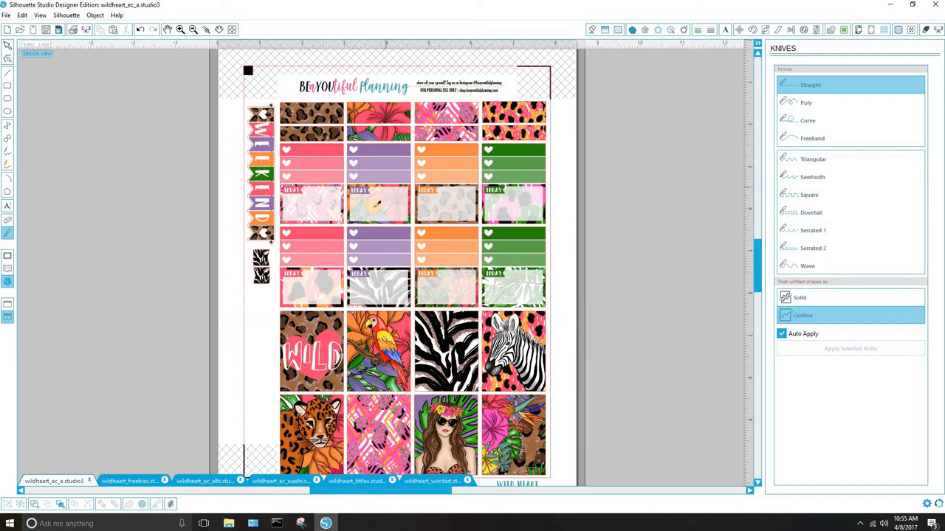
Move the cut-out middle section of heart checklists and TODAY boxes off the page into the blank area beside it.
left_click(189, 128)
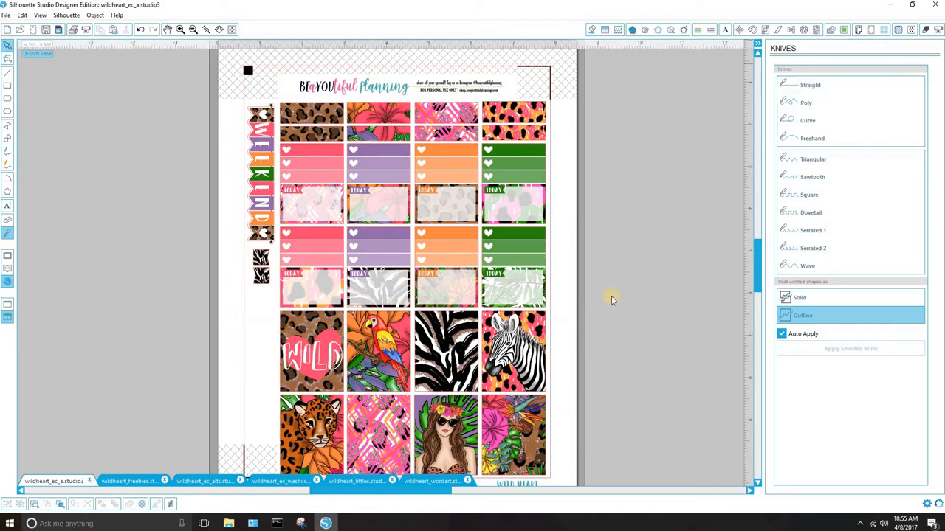
left_click(538, 296)
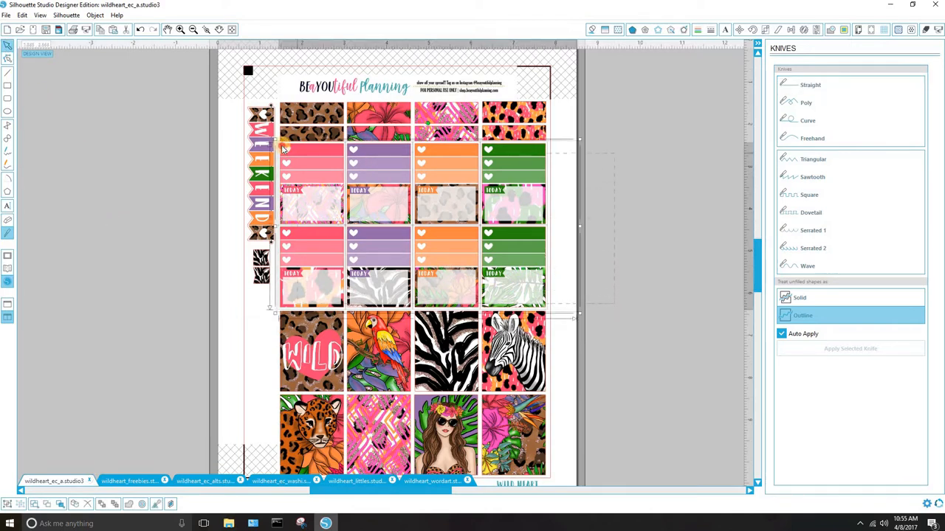
left_click_drag(338, 207, 686, 157)
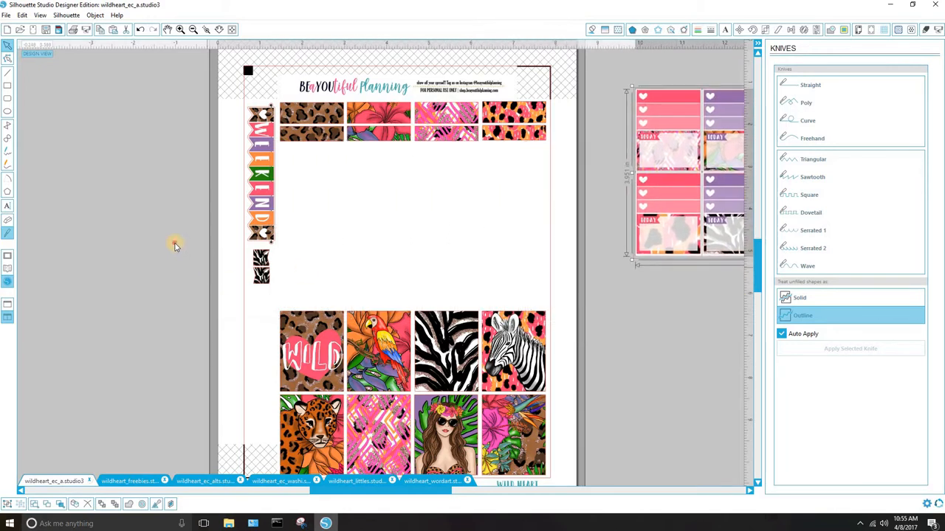
Cut the side strip horizontally for about 1.64 in between the WEEKEND banner and the small zebra-print flags.
left_click_drag(174, 243, 274, 273)
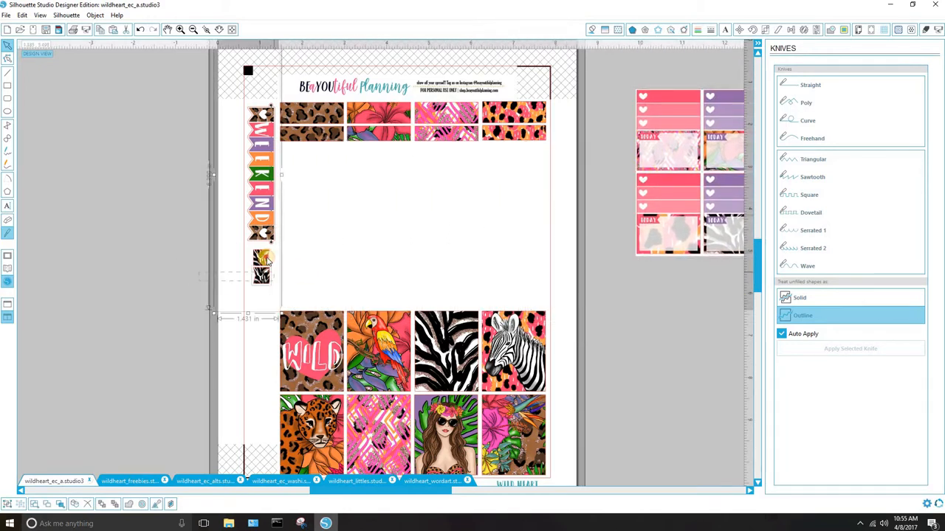
left_click(143, 270)
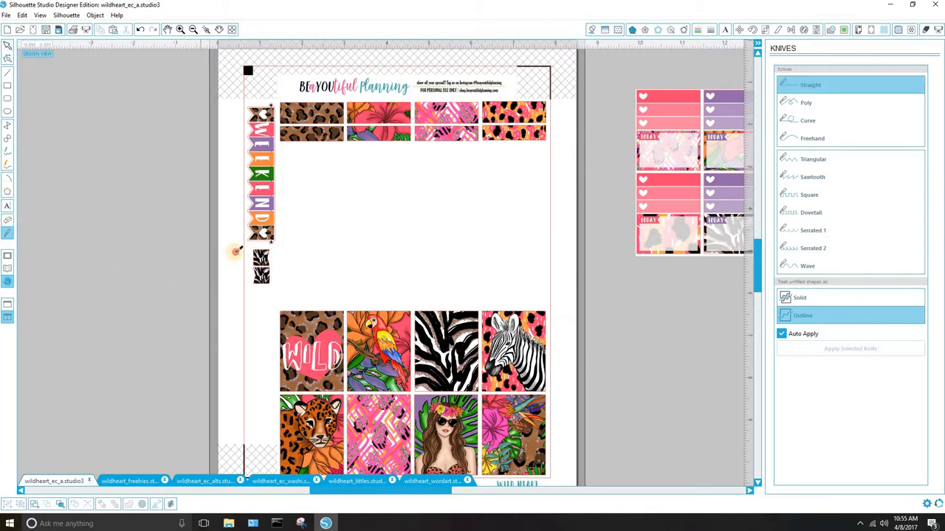
left_click_drag(292, 252, 341, 249)
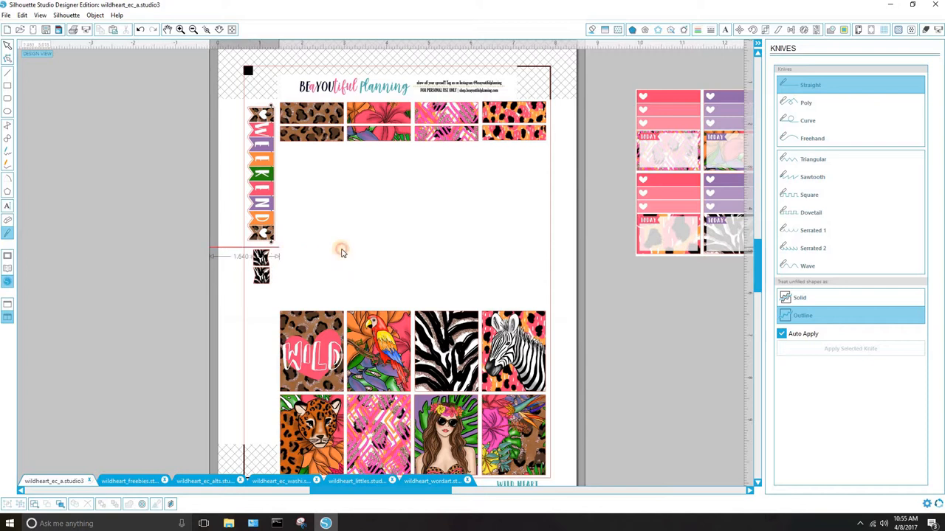
Move the cut piece with the two small zebra-print flags off the page.
left_click(10, 45)
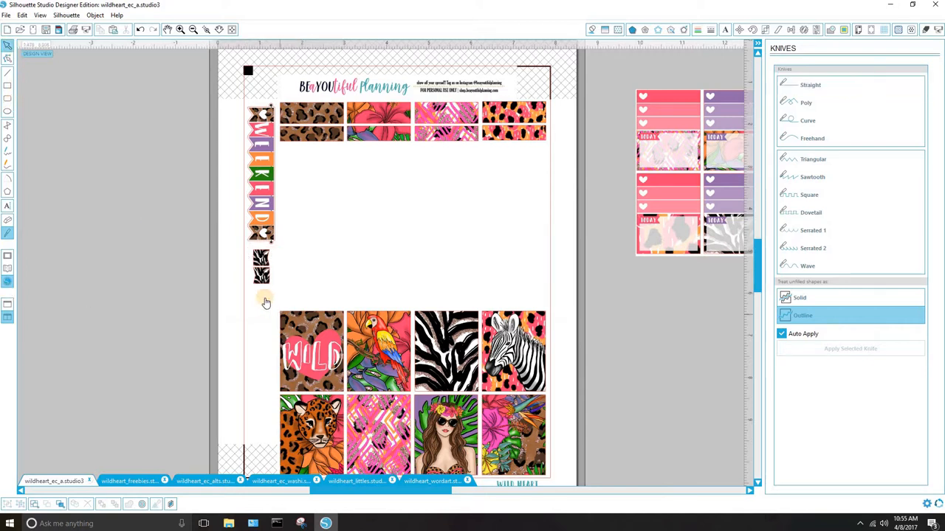
left_click_drag(295, 283, 148, 222)
left_click(669, 330)
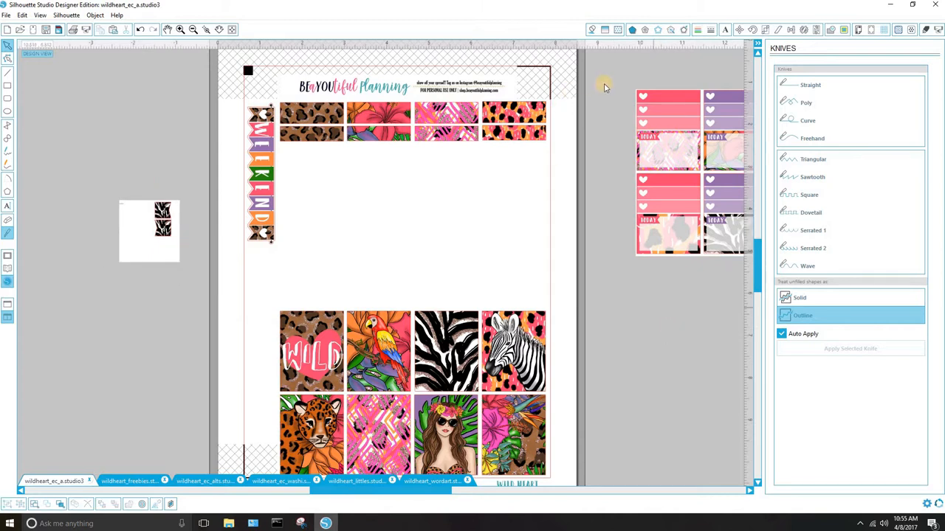
Switch to the wildheart_freebies document and cut straight across between the jungle scene and the three bookmarks.
left_click(133, 482)
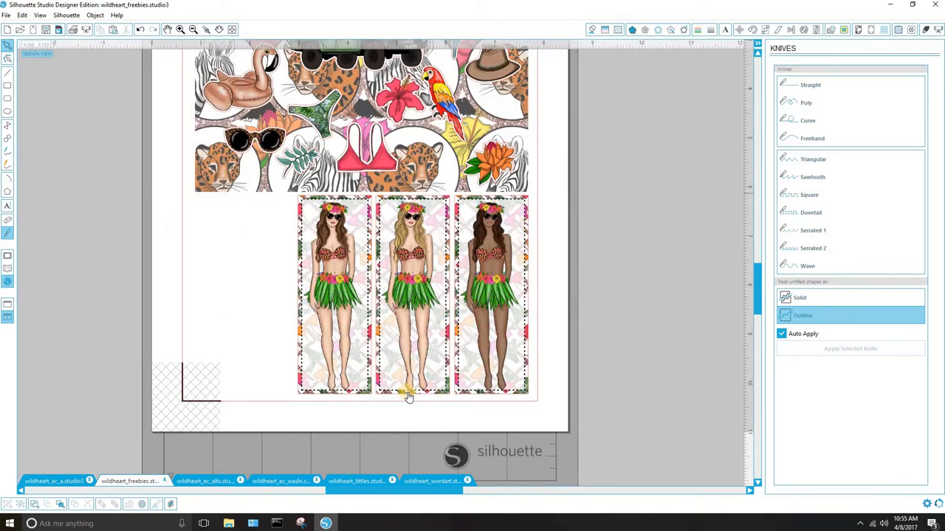
scroll(408, 396, "up", 3)
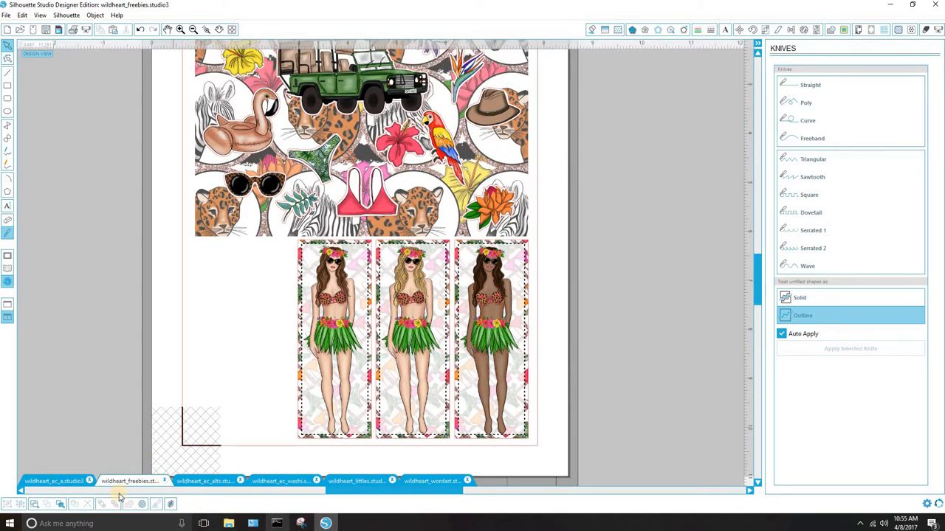
left_click(8, 233)
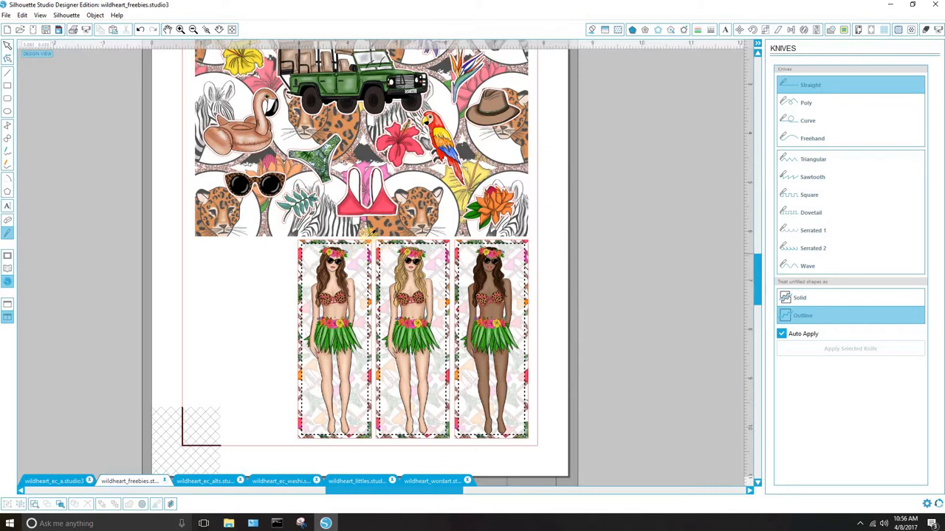
left_click_drag(146, 238, 672, 225)
Cut vertically through the gaps on both sides of the middle bookmark with the straight knife.
left_click_drag(373, 238, 375, 431)
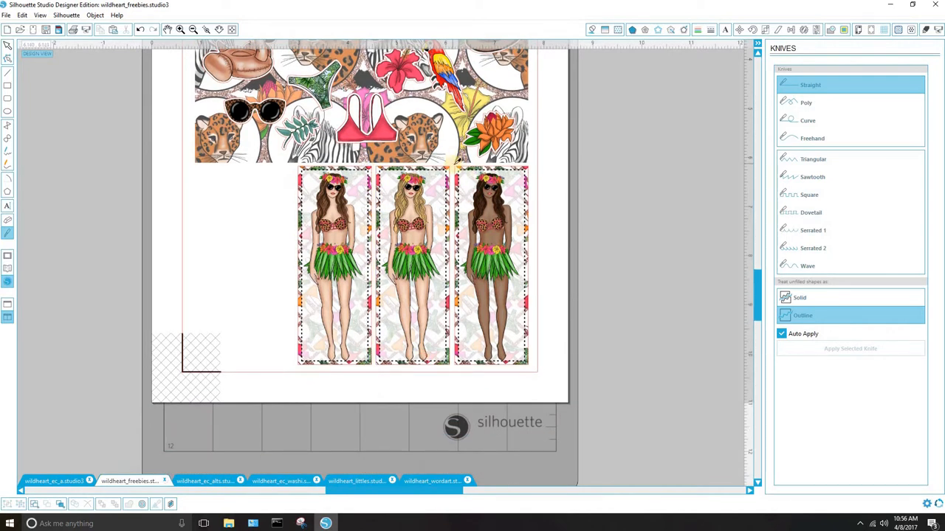
left_click_drag(453, 164, 419, 418)
left_click_drag(376, 364, 450, 365)
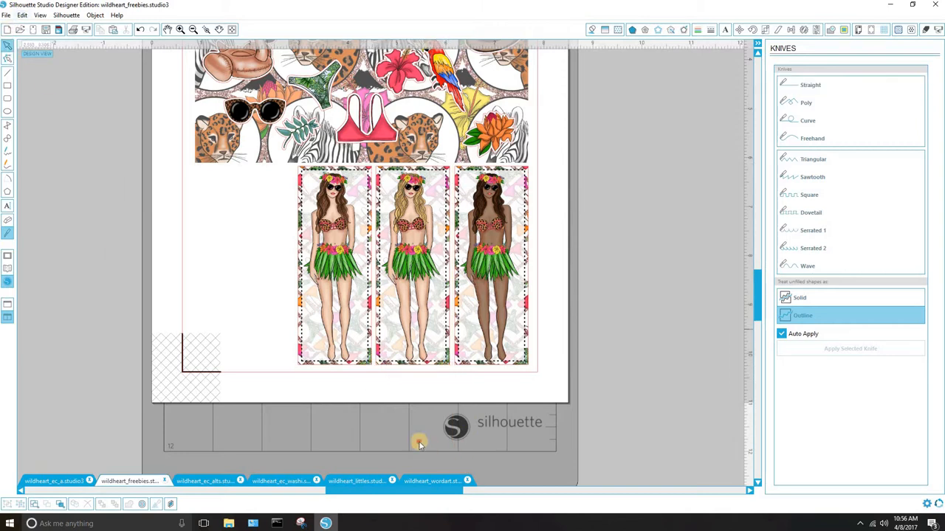
Move the separated middle bookmark off the page into the blank area beside it.
left_click_drag(399, 204, 637, 156)
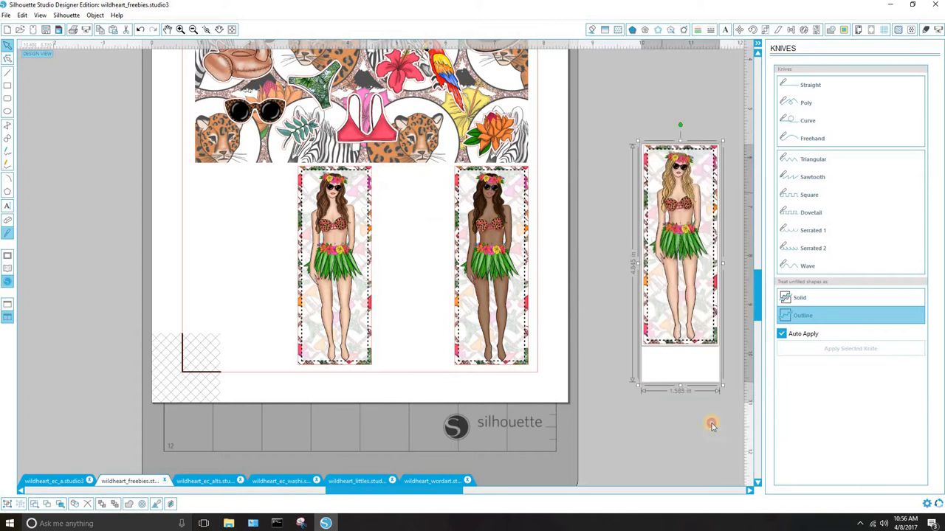
left_click(713, 424)
left_click(671, 288)
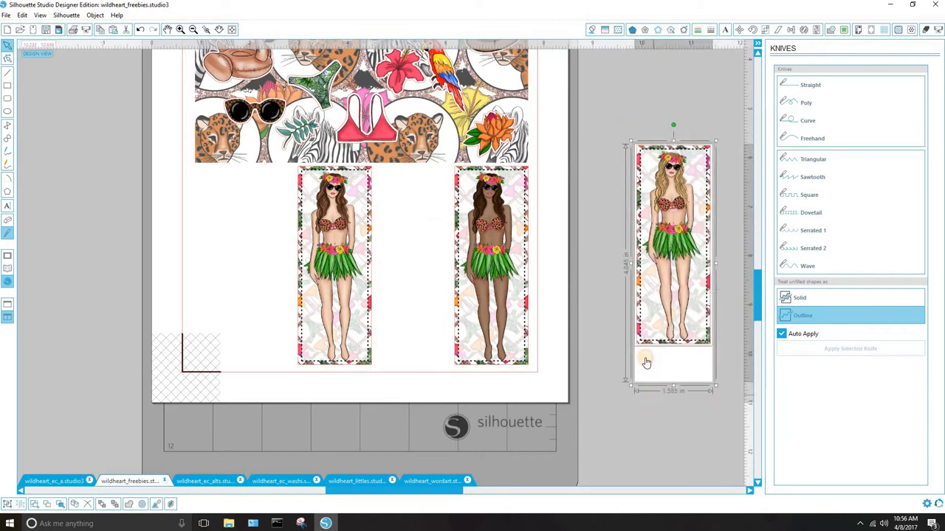
left_click_drag(662, 368, 660, 372)
key("ctrl+z")
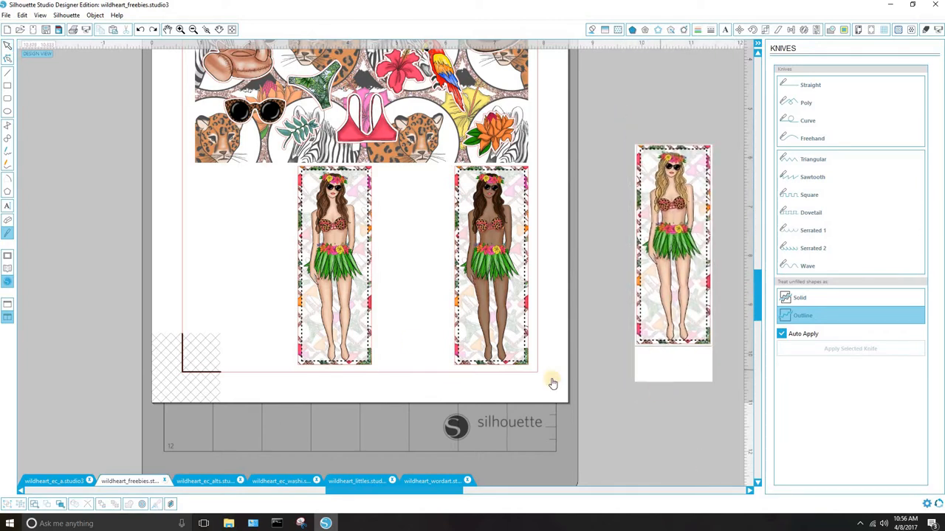
Cut the blank strip off below the separated bookmark and delete it.
left_click(8, 232)
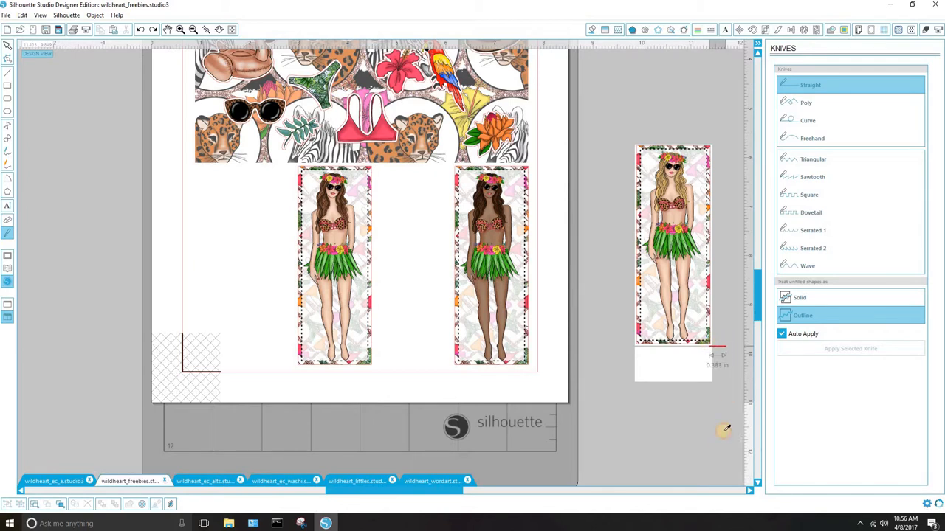
left_click(693, 375)
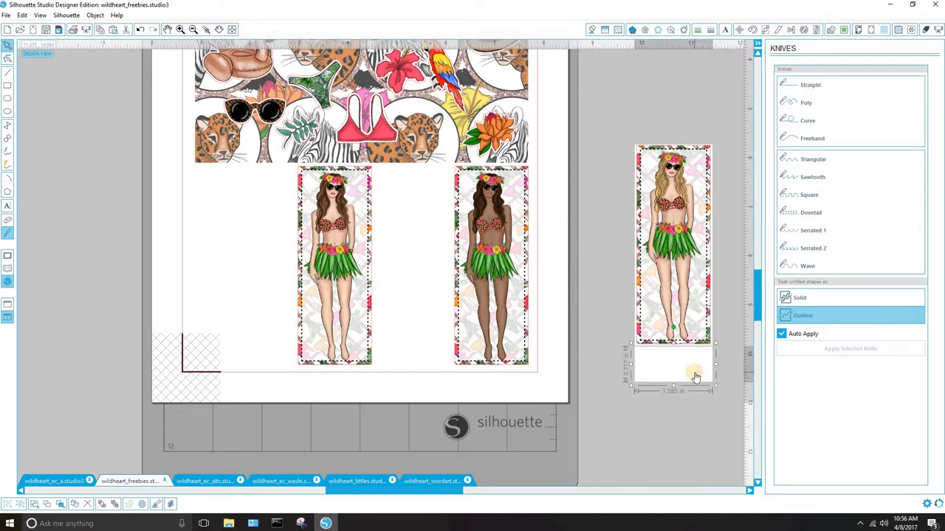
key("Delete")
left_click_drag(561, 92, 597, 118)
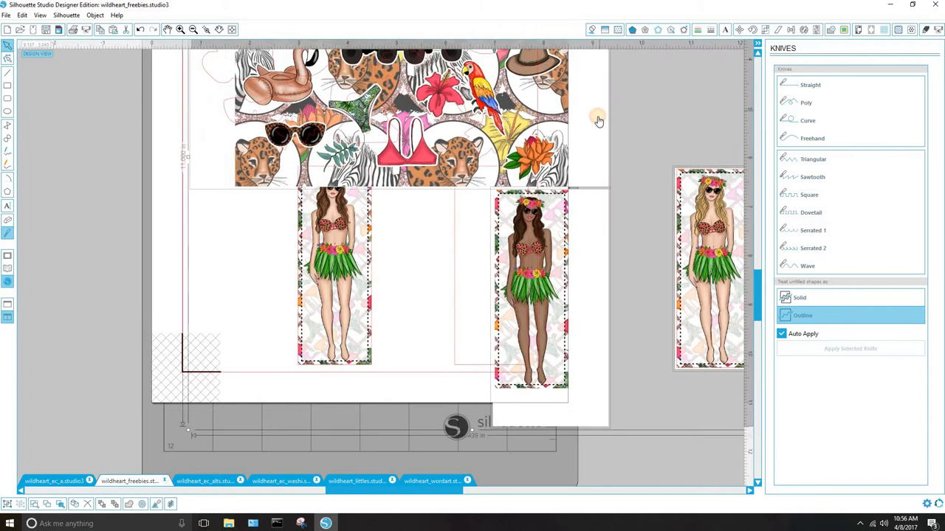
key("ctrl+z")
Copy the separated bookmark, paste it into the wildheart_ec_a document, and place it in the blank area beside the page.
left_click(704, 328)
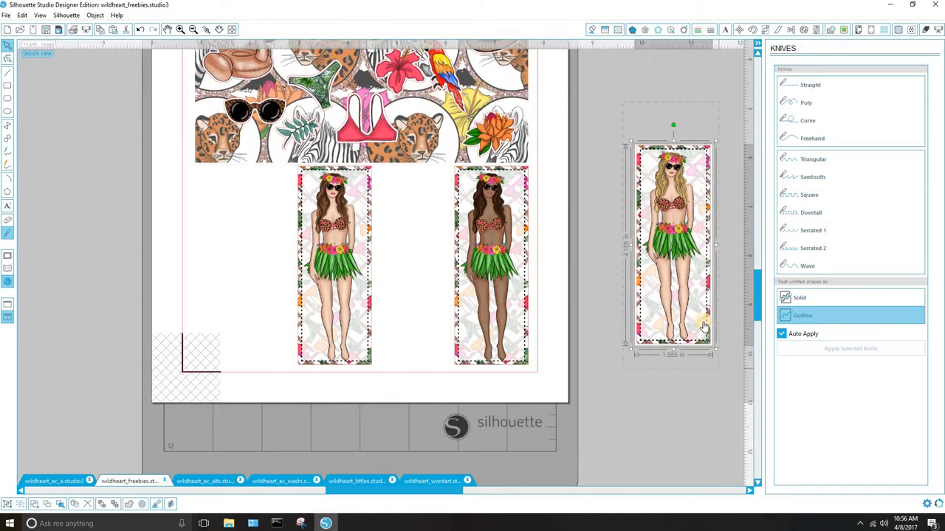
right_click(704, 324)
left_click(744, 122)
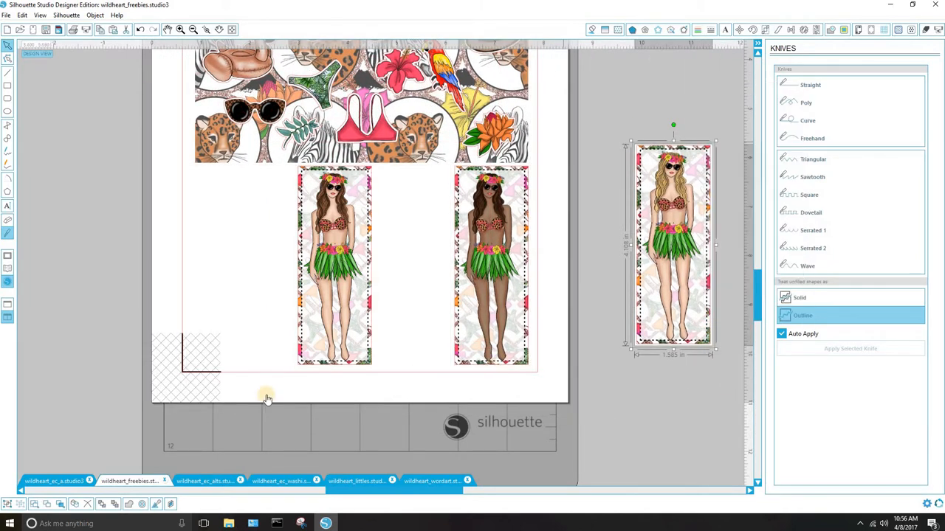
left_click(64, 481)
right_click(613, 295)
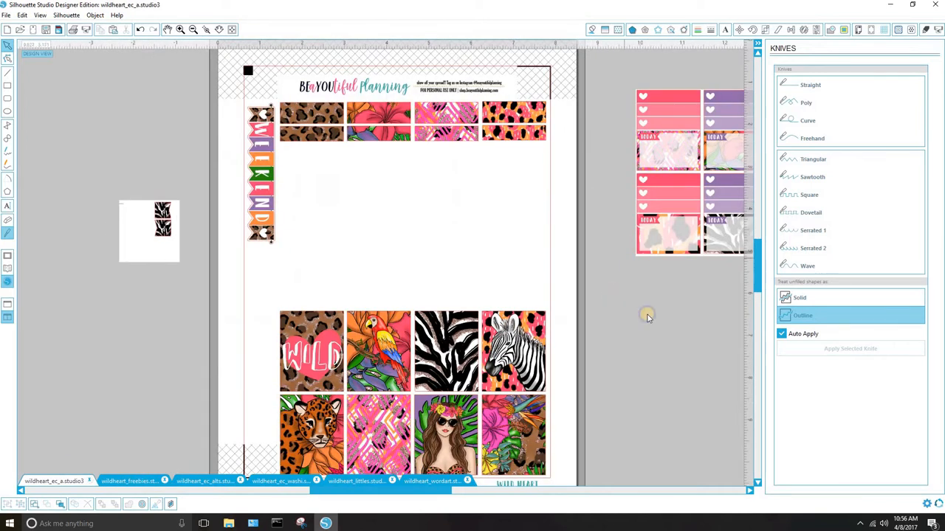
left_click(636, 339)
left_click_drag(674, 378, 632, 341)
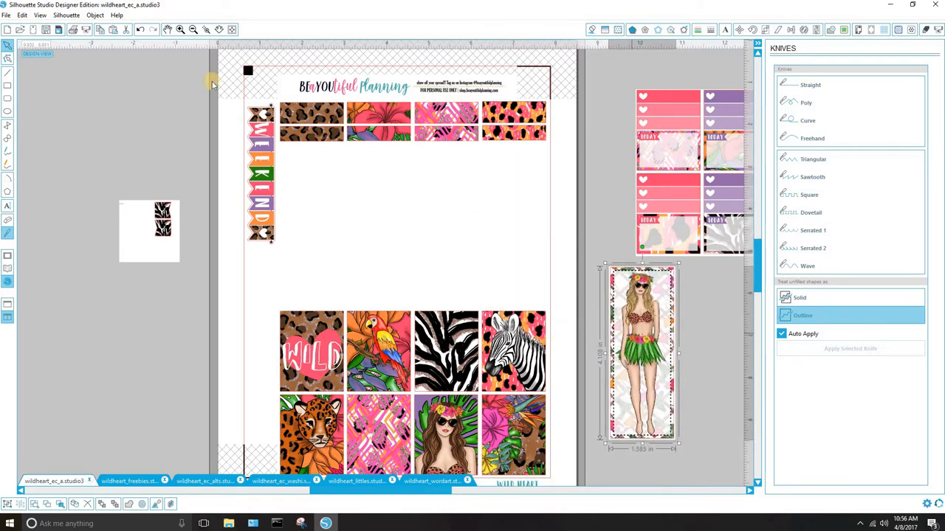
Cut straight across between the BEaYOUtiful Planning header and the stickers below it, and delete the header piece.
left_click(7, 233)
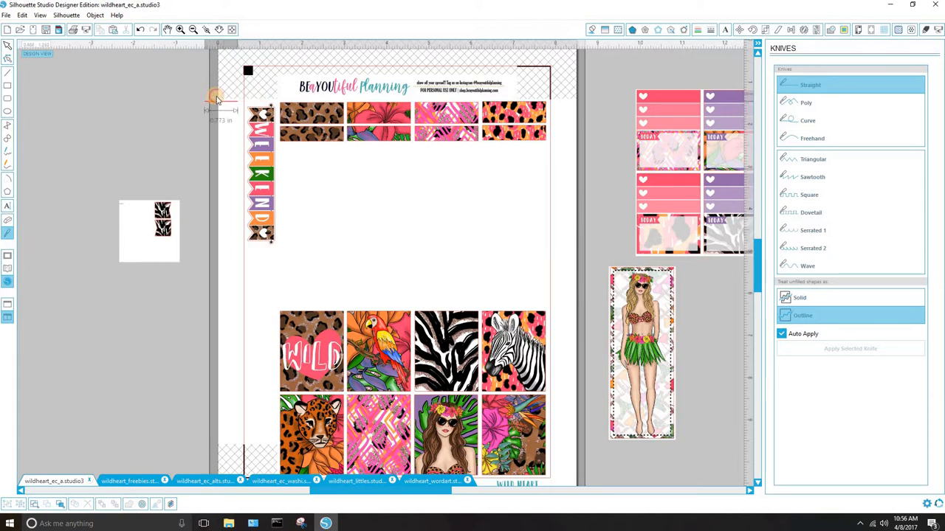
left_click_drag(414, 97, 610, 97)
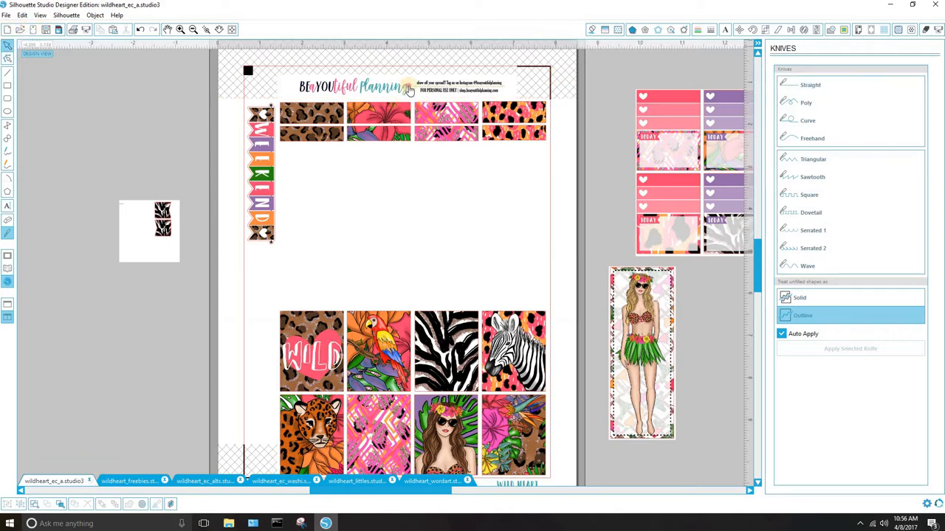
left_click(408, 87)
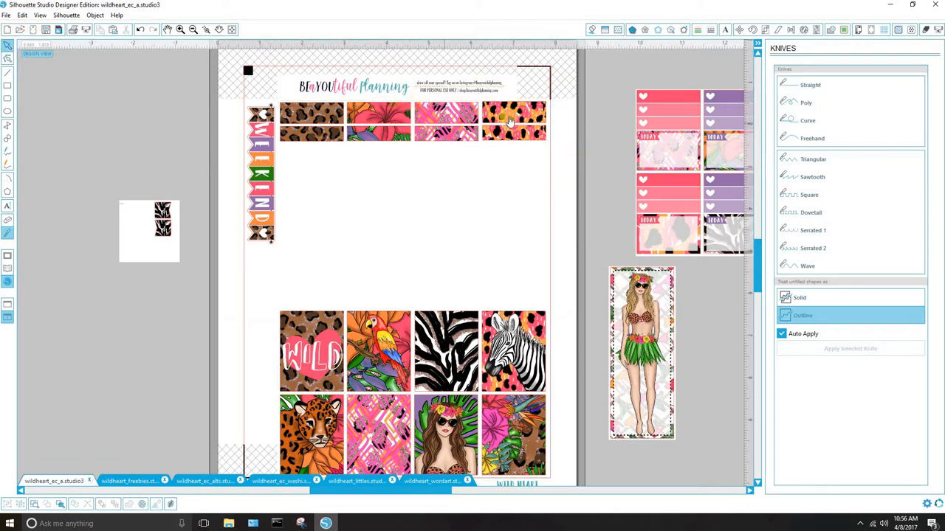
key("Delete")
left_click_drag(594, 154, 282, 87)
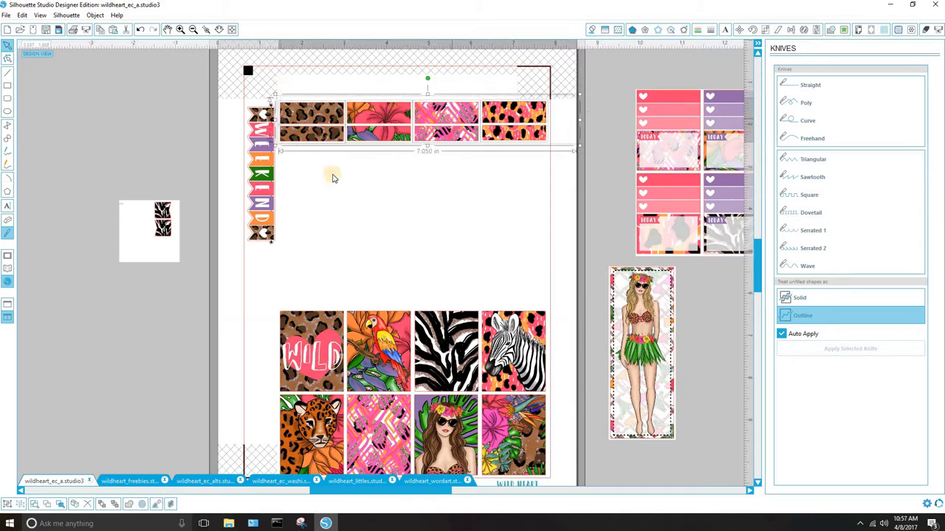
left_click(219, 99)
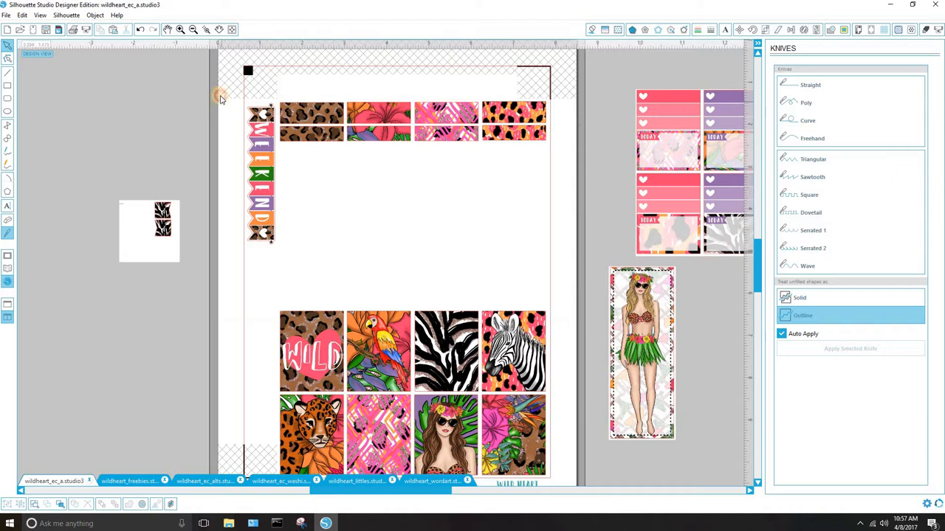
Move the WEEKEND banner down the page margin so that it stands beside the WILD and leopard boxes.
left_click(260, 194)
left_click(210, 158)
left_click(267, 220)
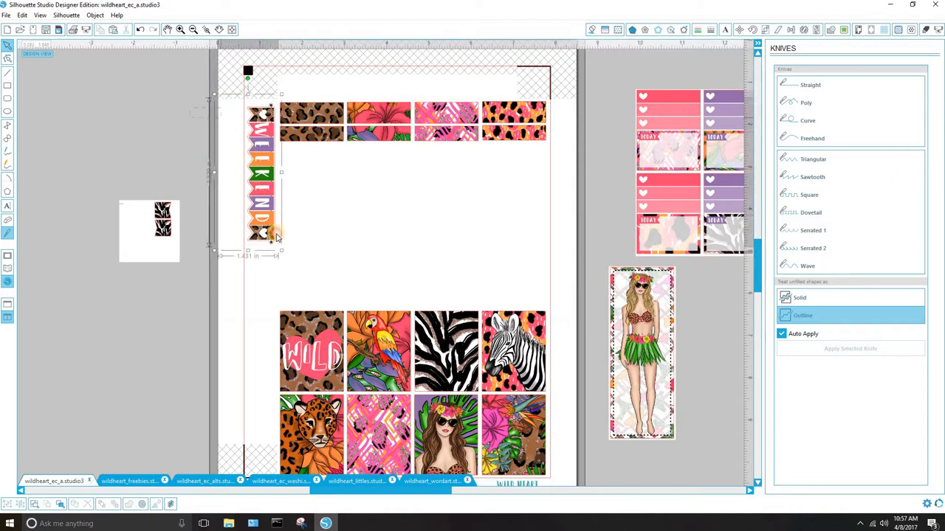
left_click_drag(261, 188, 265, 307)
scroll(255, 295, "down", 2)
key("Right")
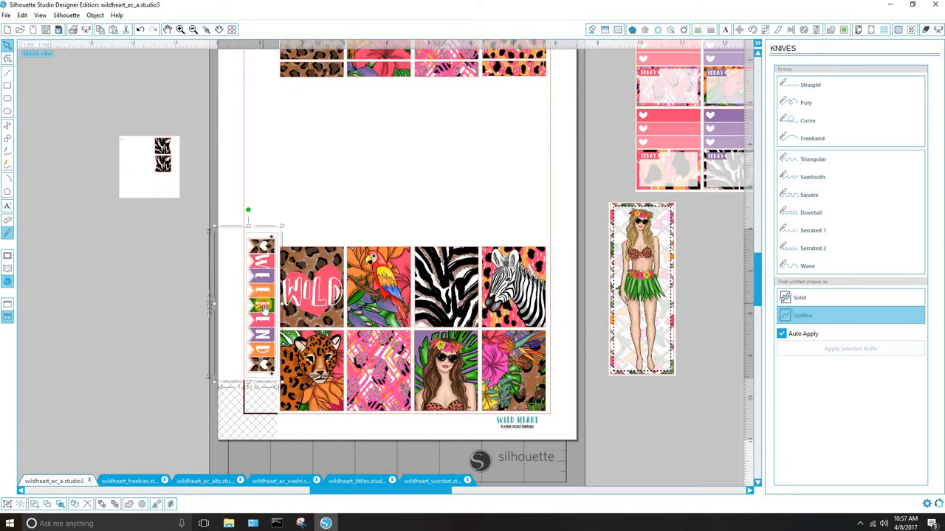
key("Down")
key("Down")
scroll(544, 192, "up", 2)
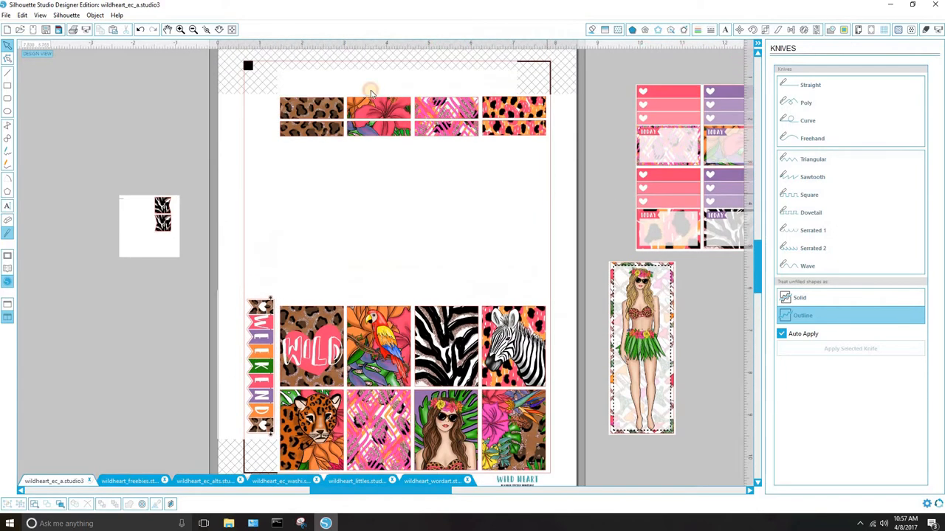
Move the patterned header strip down directly above the full boxes and place the bookmark above its leopard-print stickers.
left_click(280, 100)
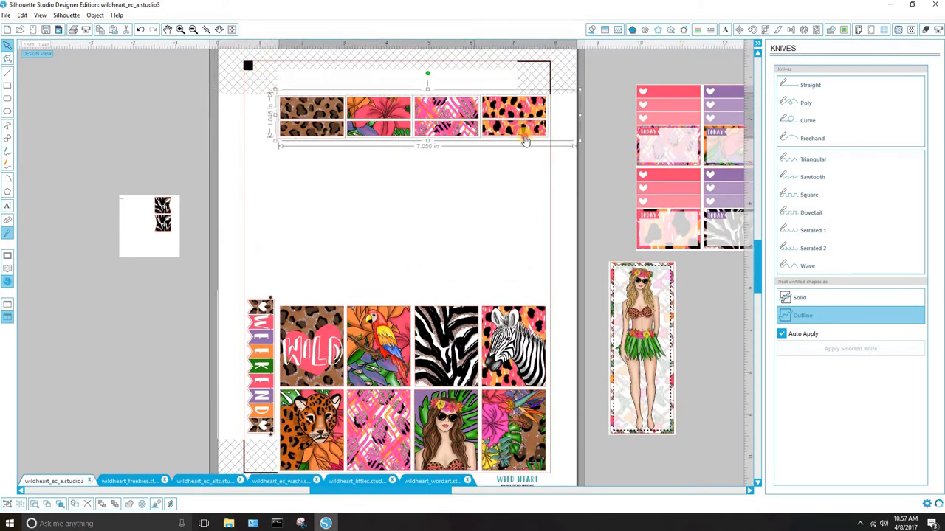
left_click_drag(525, 138, 527, 298)
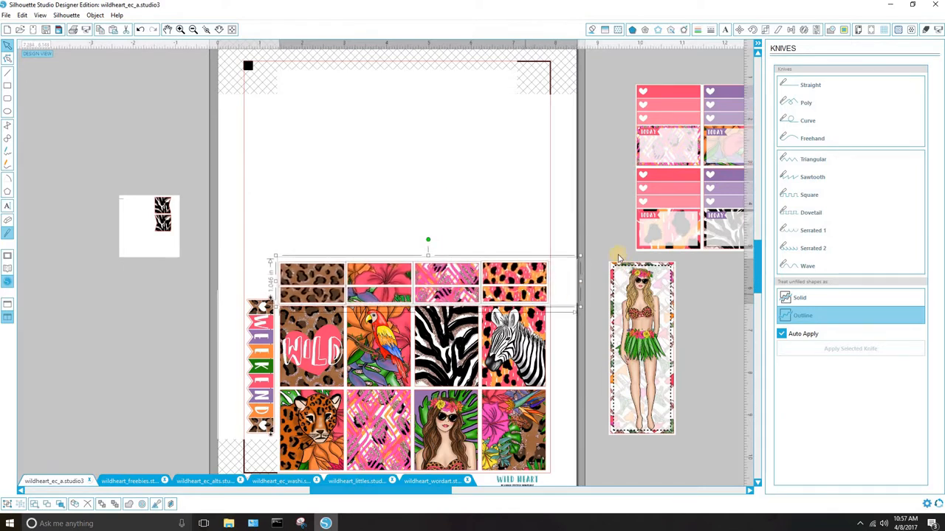
left_click(660, 399)
left_click_drag(660, 398, 313, 180)
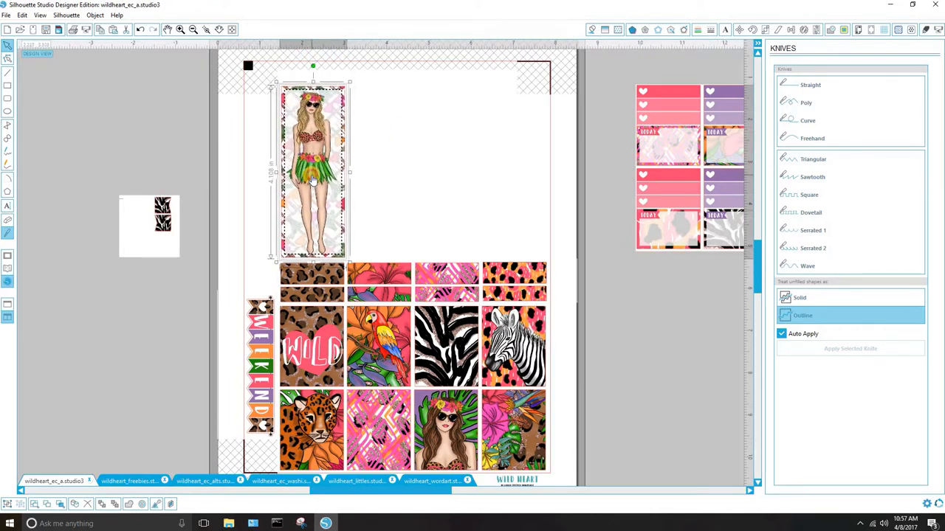
left_click(406, 174)
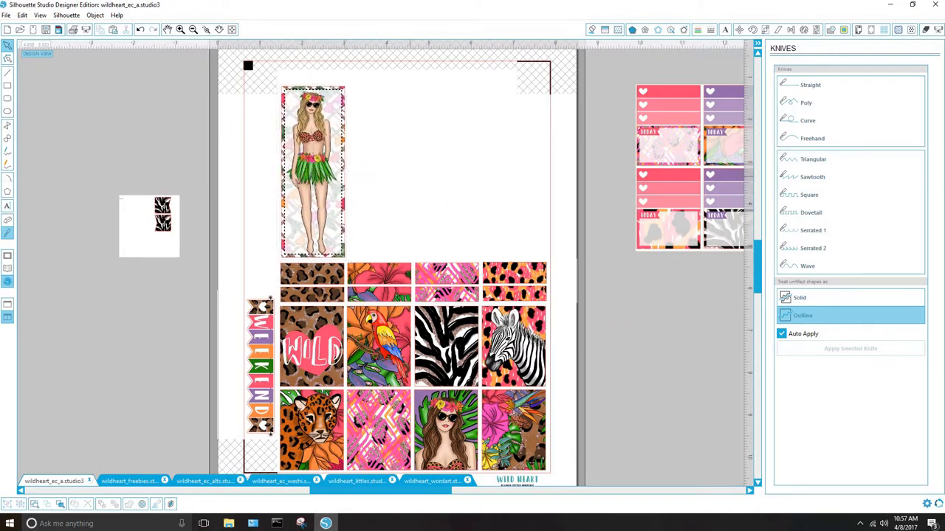
Close the wildheart_freebies document without saving its changes.
left_click(150, 484)
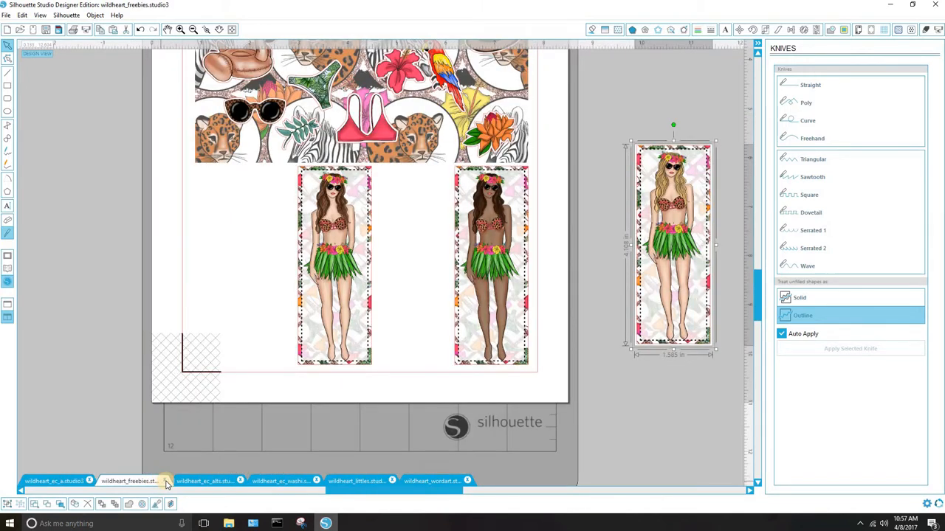
scroll(336, 317, "up", 3)
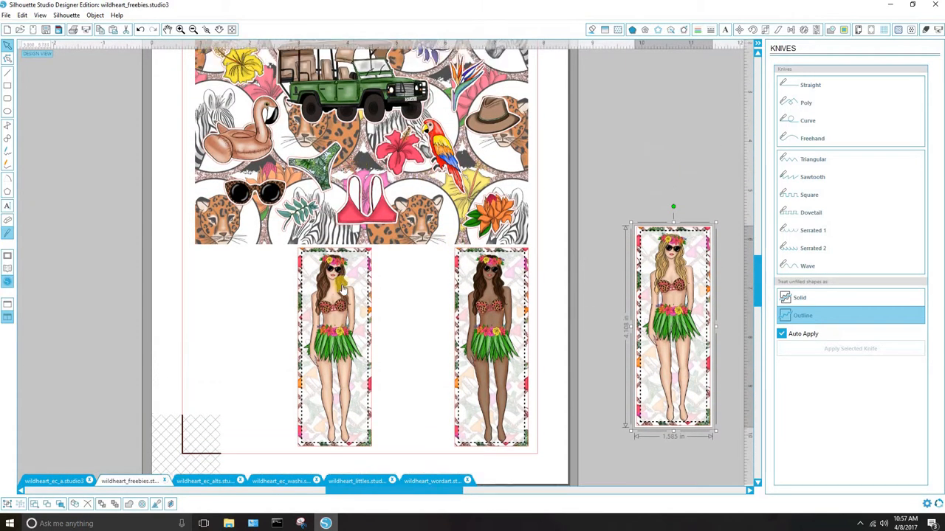
left_click(166, 482)
left_click(474, 278)
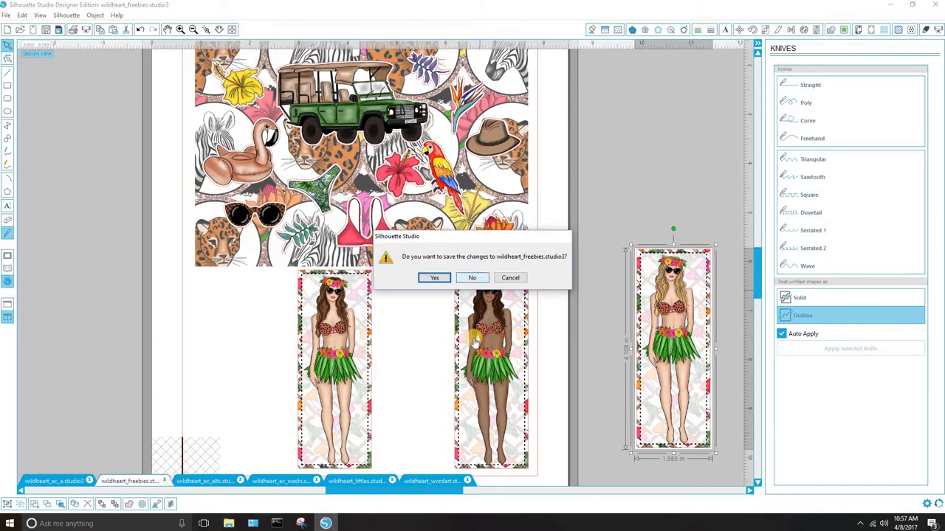
On the wildheart_wordart sheet, cut straight across between the weekday headers and the date dots with the straight knife.
scroll(475, 362, "down", 3)
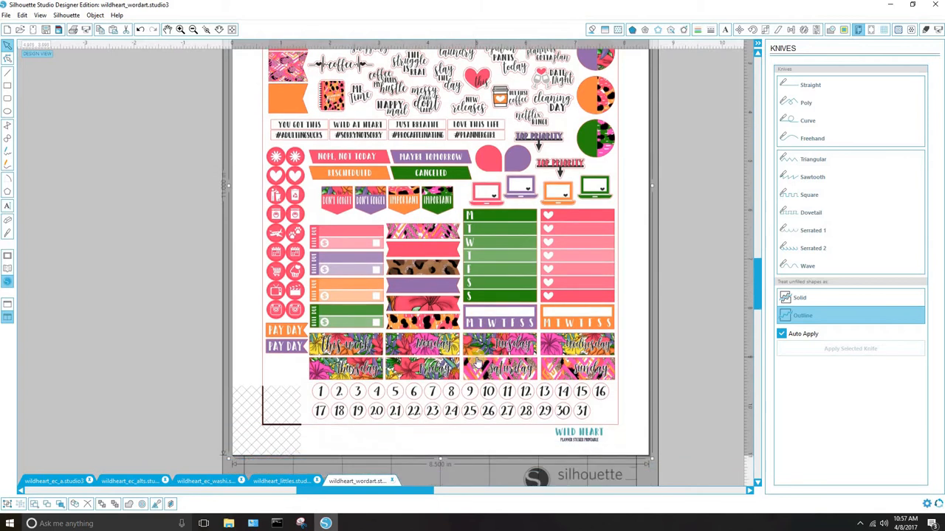
scroll(517, 360, "up", 3)
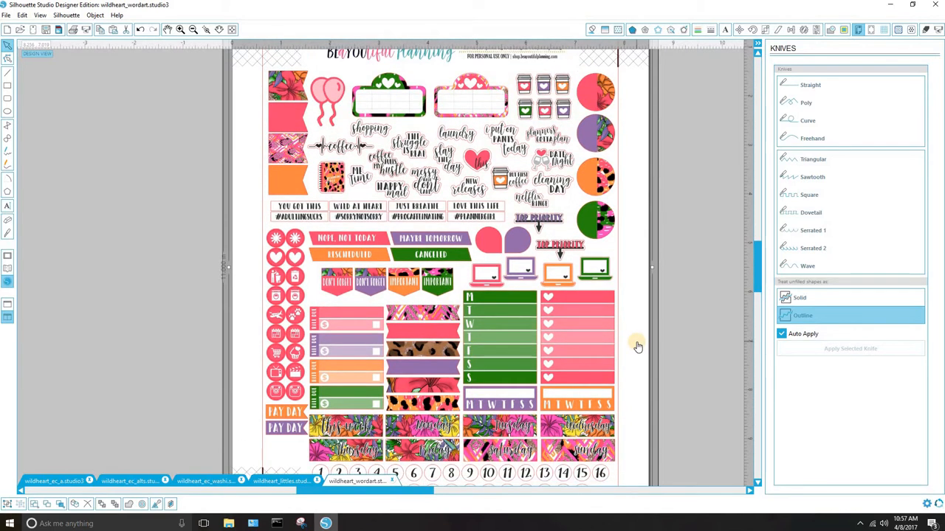
scroll(661, 414, "down", 2)
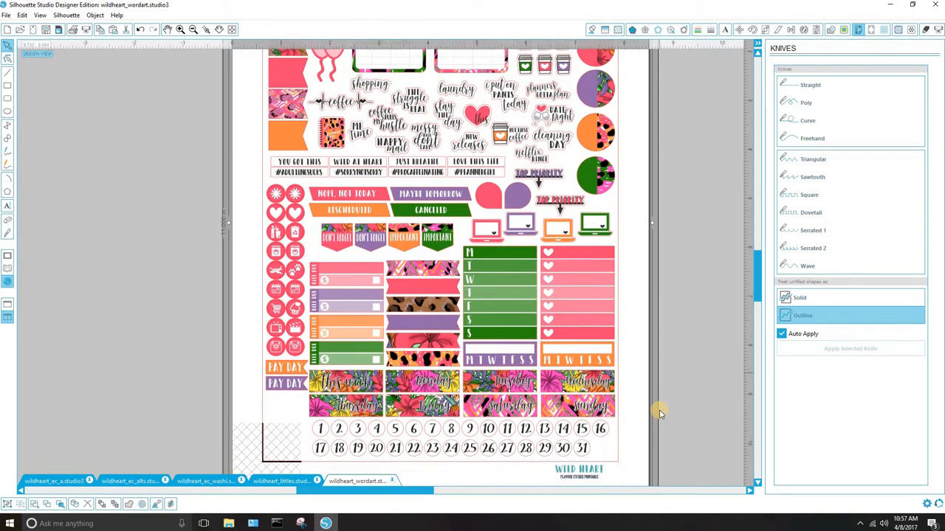
scroll(661, 414, "up", 4)
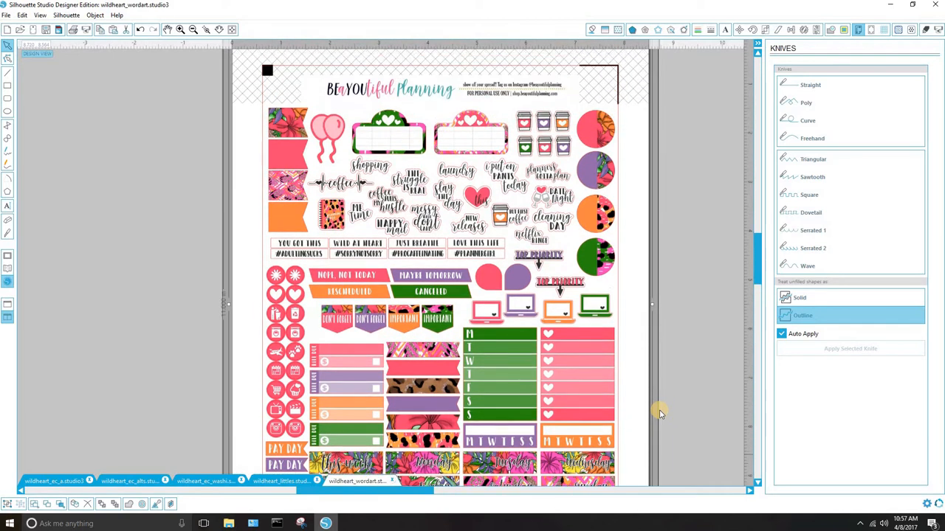
scroll(658, 414, "down", 1)
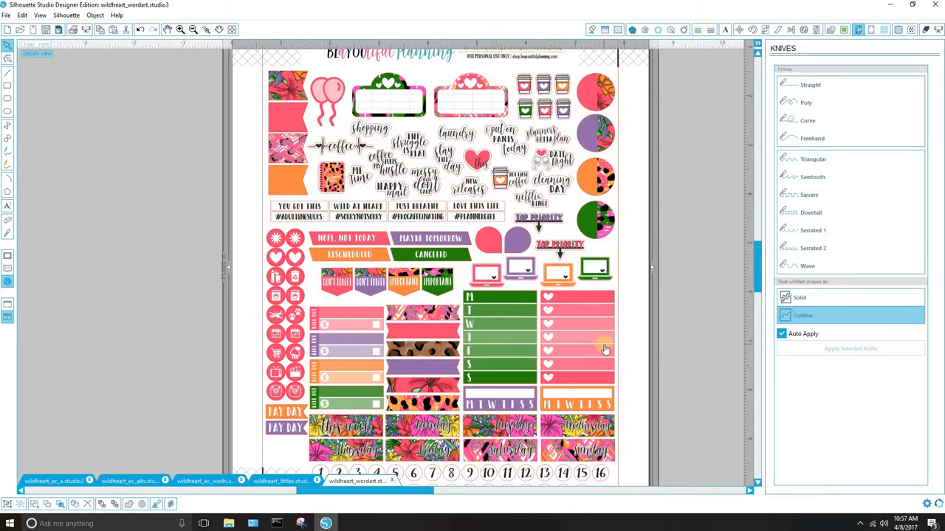
scroll(604, 350, "down", 1)
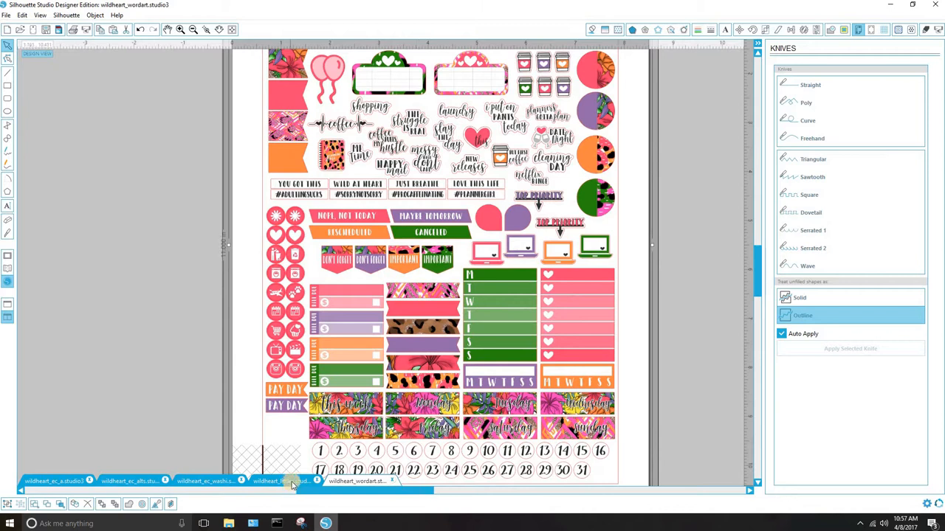
scroll(243, 435, "down", 2)
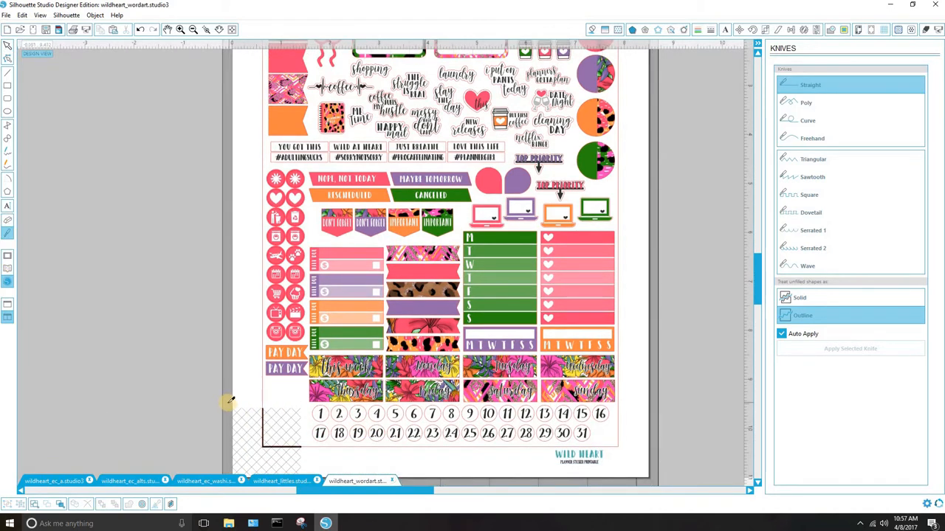
mouse_move(226, 405)
left_mouse_down()
mouse_move(323, 403)
mouse_move(198, 394)
mouse_move(302, 418)
left_mouse_up()
left_click_drag(238, 404, 674, 393)
left_click(8, 44)
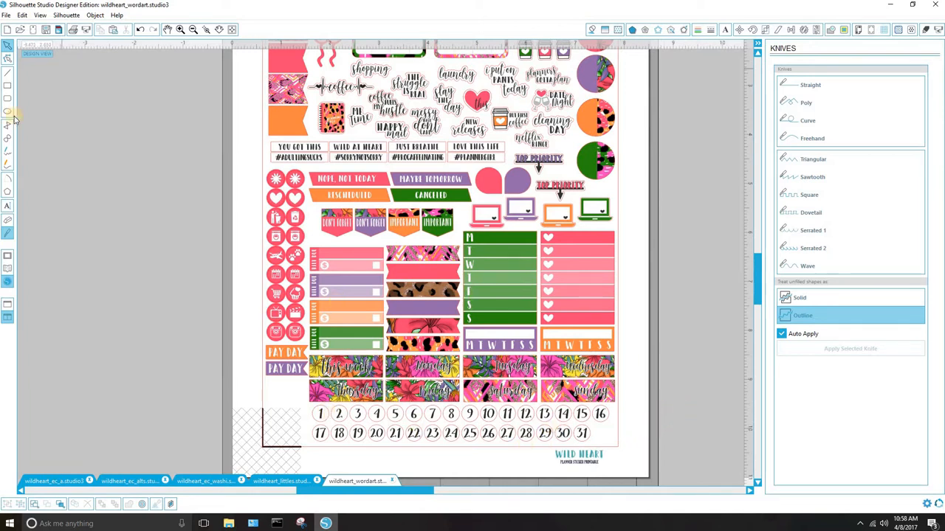
scroll(436, 302, "up", 3)
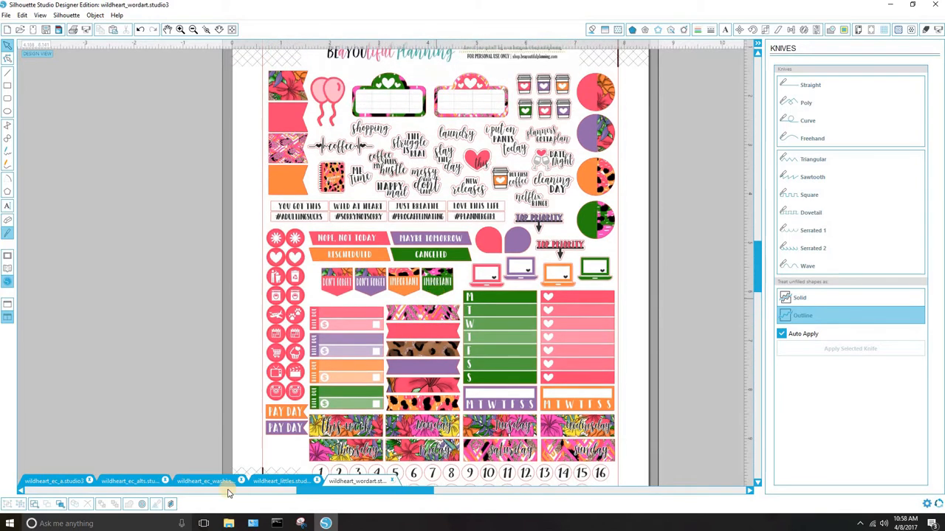
scroll(209, 398, "down", 3)
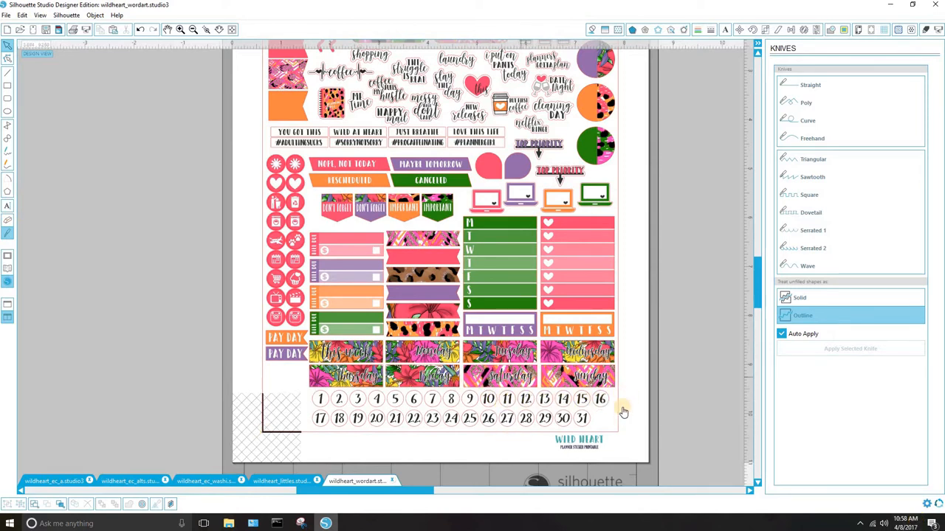
scroll(622, 411, "up", 2)
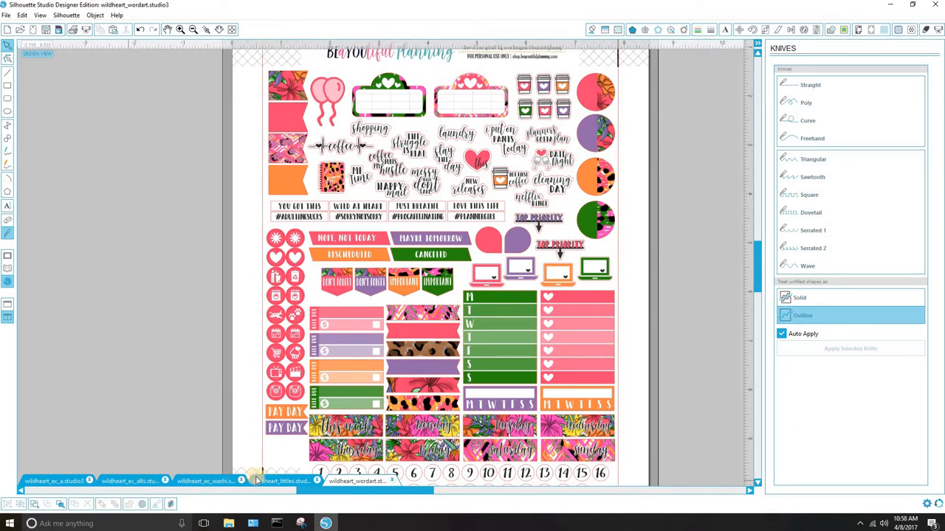
In the wildheart_littles document, cut straight across below the two water-drop rows and move the separated top piece off the page.
left_click(270, 481)
scroll(510, 330, "down", 2)
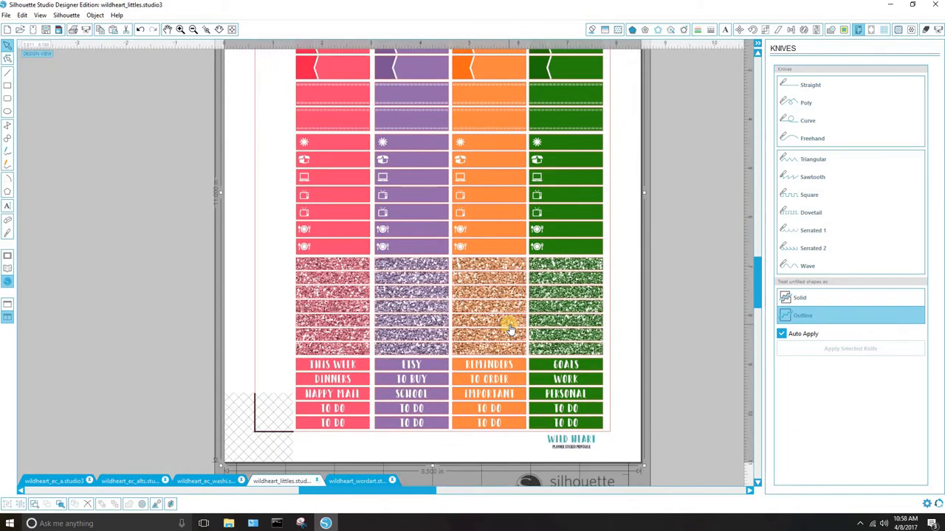
scroll(122, 219, "up", 3)
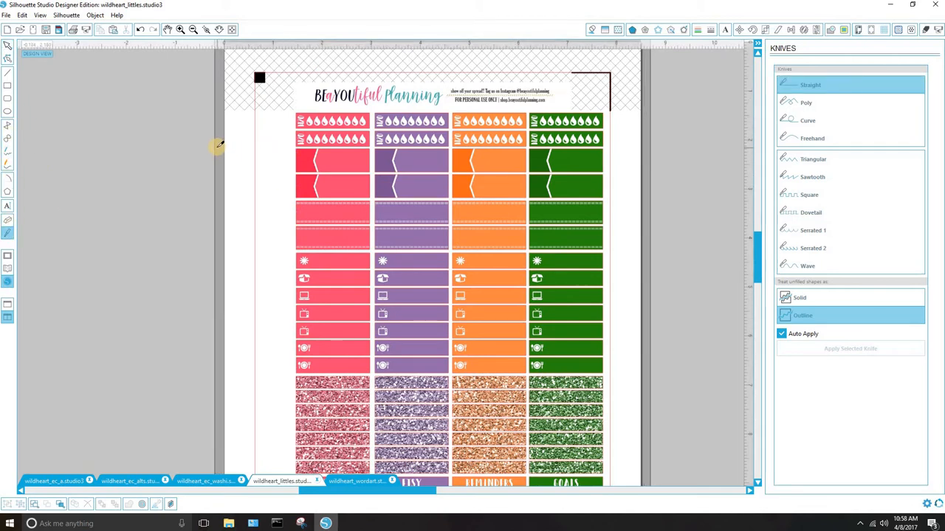
left_click_drag(220, 146, 710, 148)
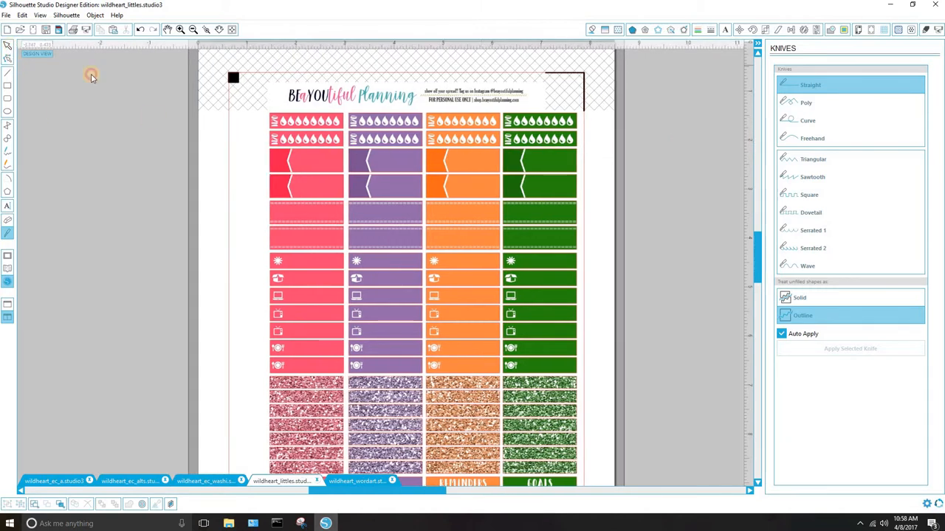
left_click_drag(91, 78, 587, 142)
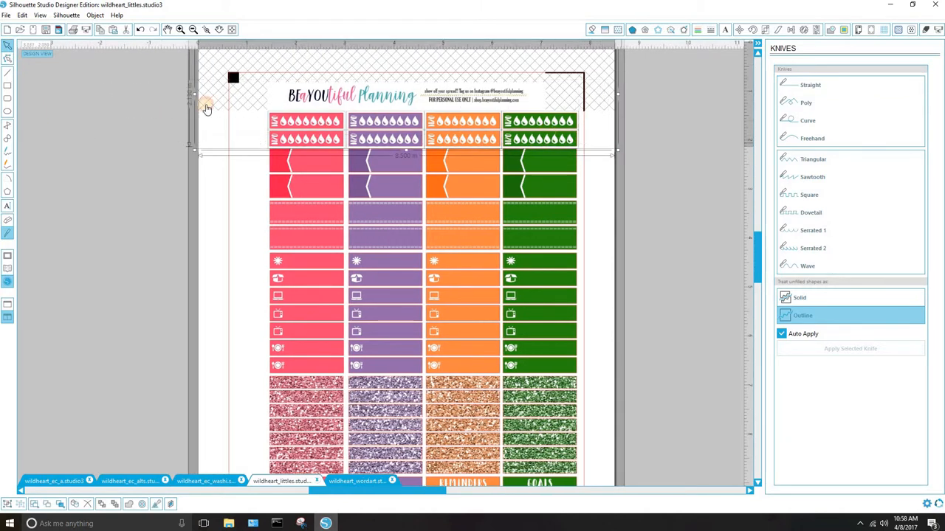
left_click_drag(207, 108, 7, 125)
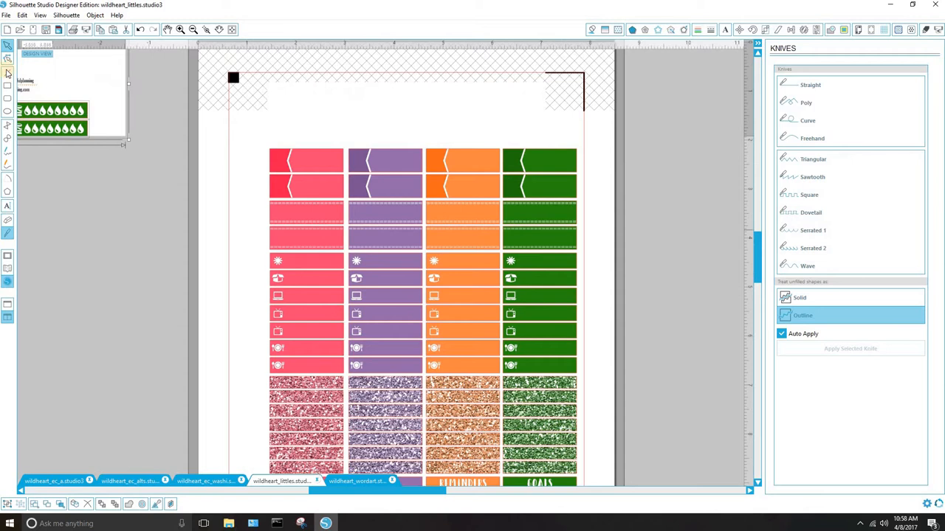
Cut straight across above the This Week header row and below the last To Do row with the straight knife.
left_click(9, 234)
scroll(229, 391, "down", 3)
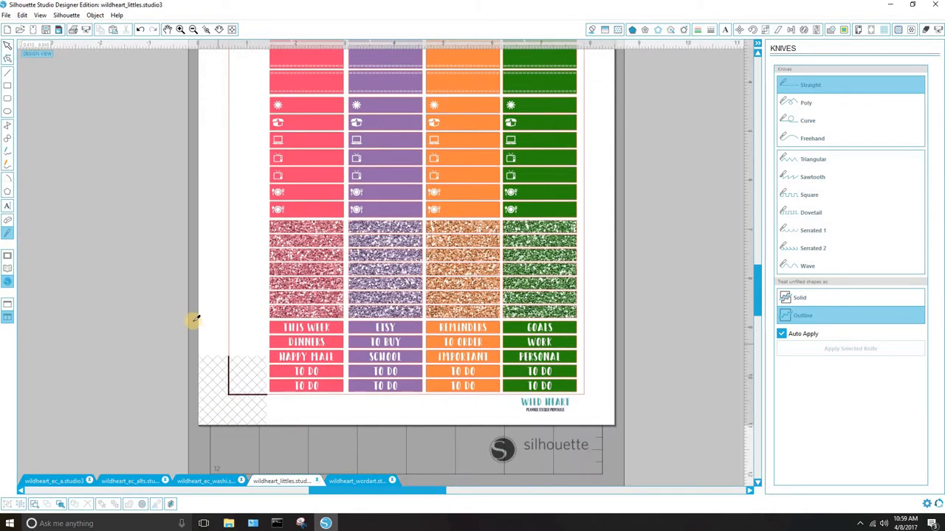
left_click_drag(355, 325, 174, 323)
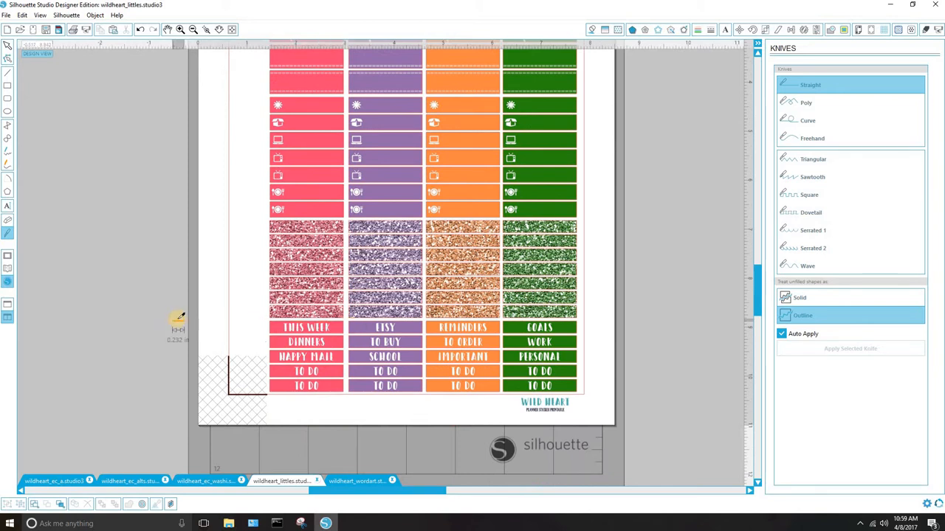
left_click_drag(636, 310, 670, 310)
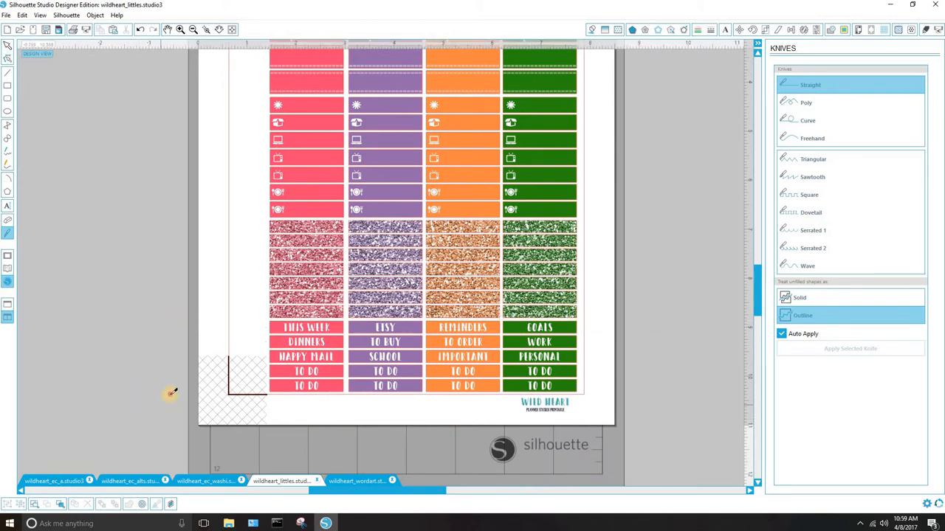
mouse_move(171, 394)
left_mouse_down()
mouse_move(395, 402)
mouse_move(732, 394)
left_mouse_up()
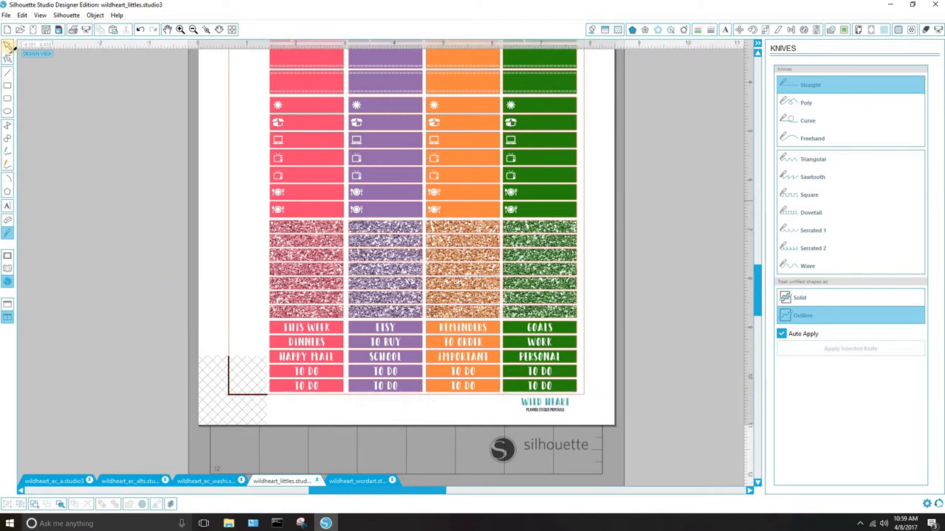
Copy the separated word-header block and try to paste it into the wildheart_ec_a document.
left_click(333, 356)
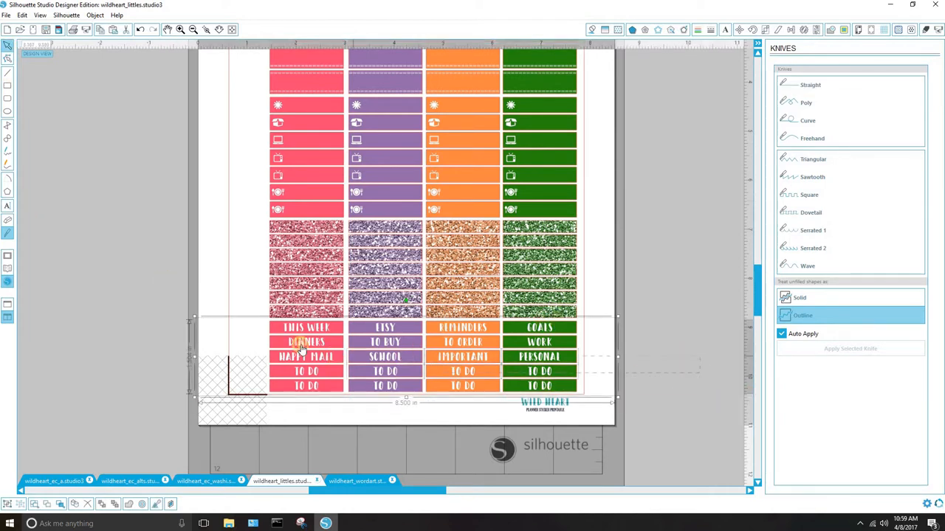
right_click(281, 334)
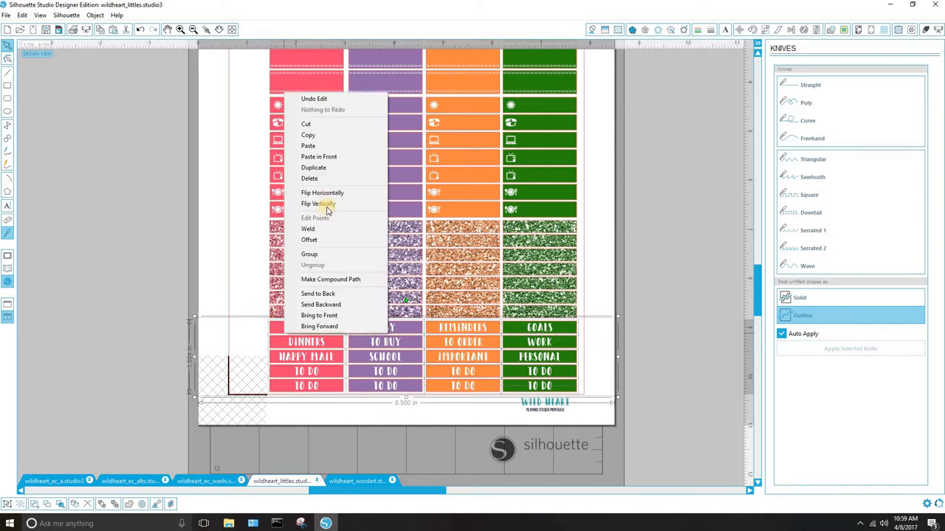
left_click(325, 134)
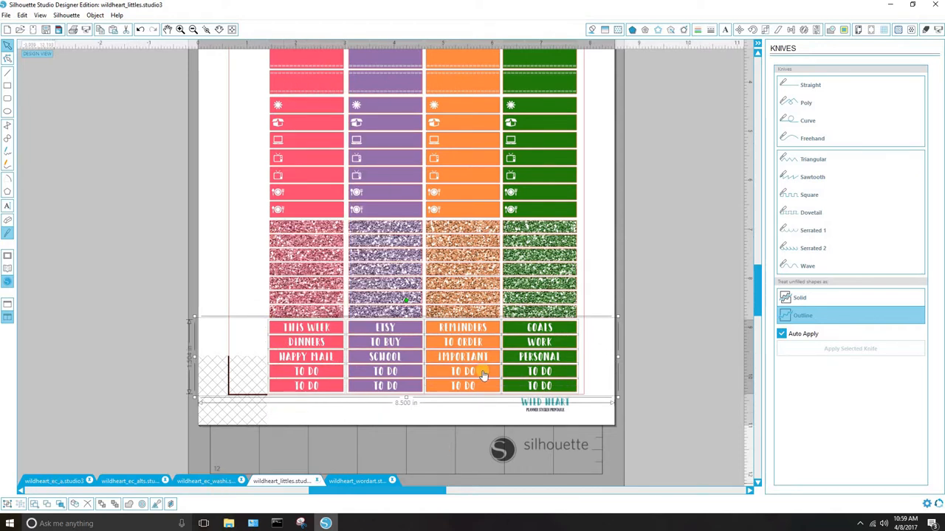
left_click(53, 482)
right_click(443, 154)
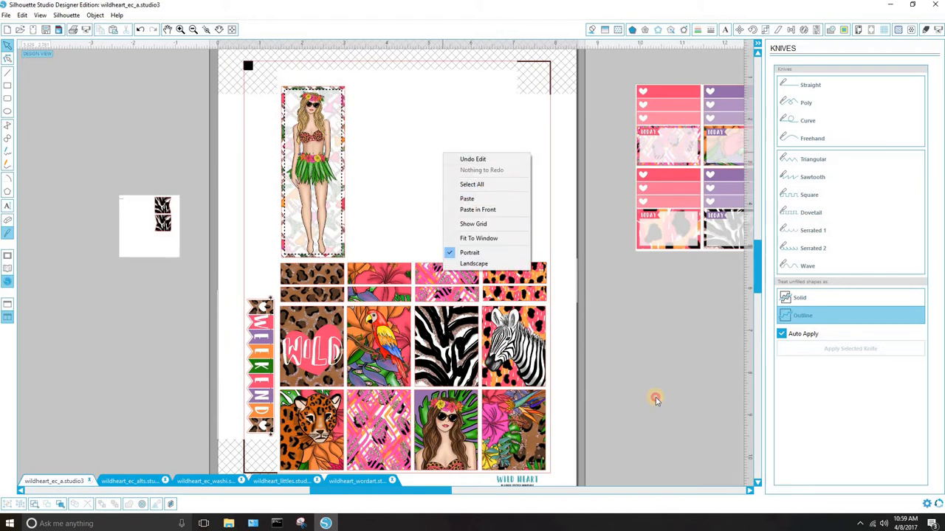
left_click(362, 134)
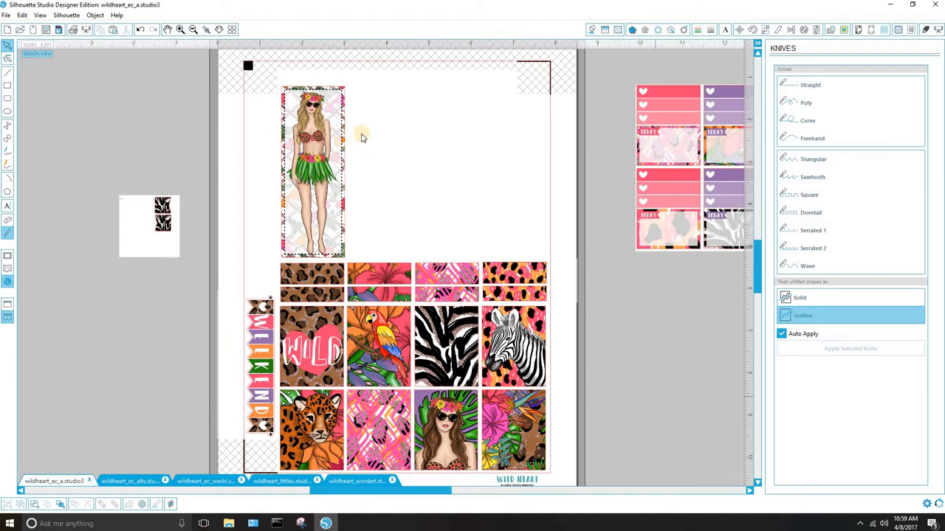
left_click(272, 481)
left_click(641, 270)
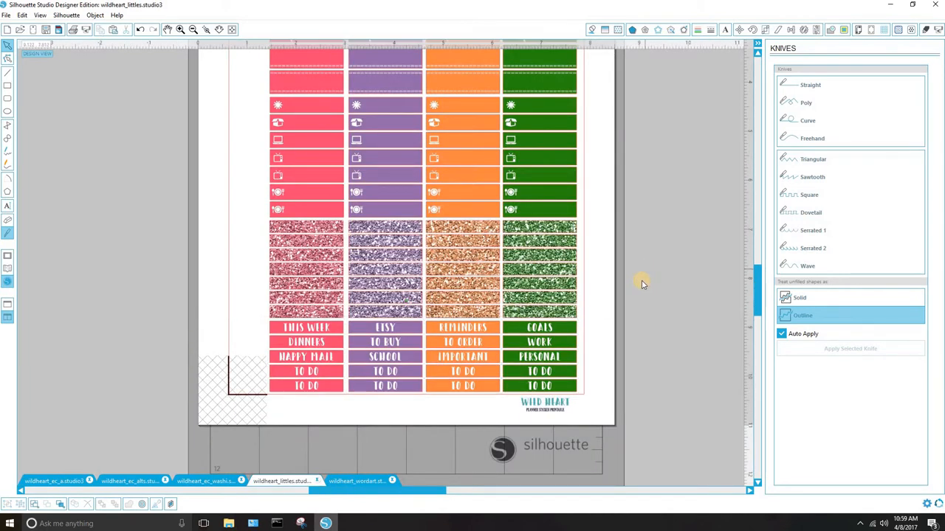
Cut straight across between the icon labels and the glitter strips, and between the stitched boxes and the icon labels.
scroll(641, 273, "up", 2)
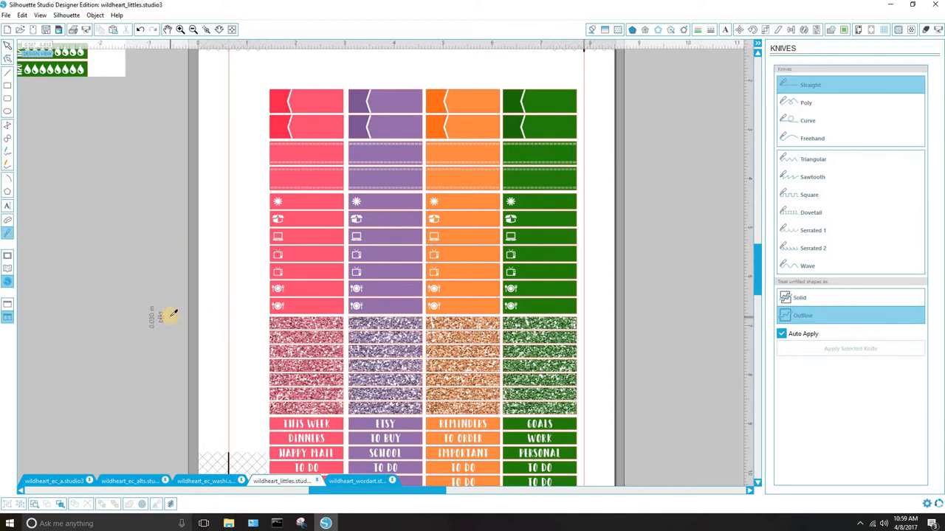
left_click_drag(174, 314, 696, 315)
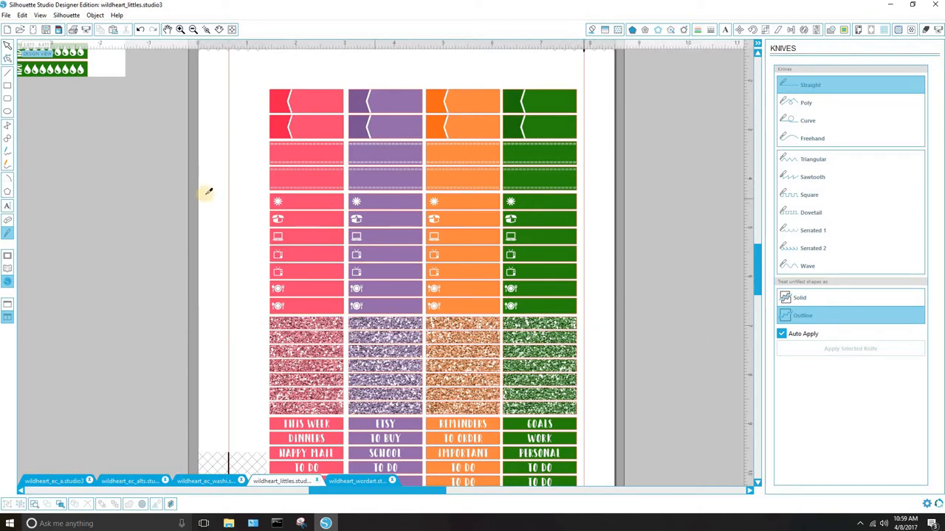
left_click_drag(178, 192, 493, 181)
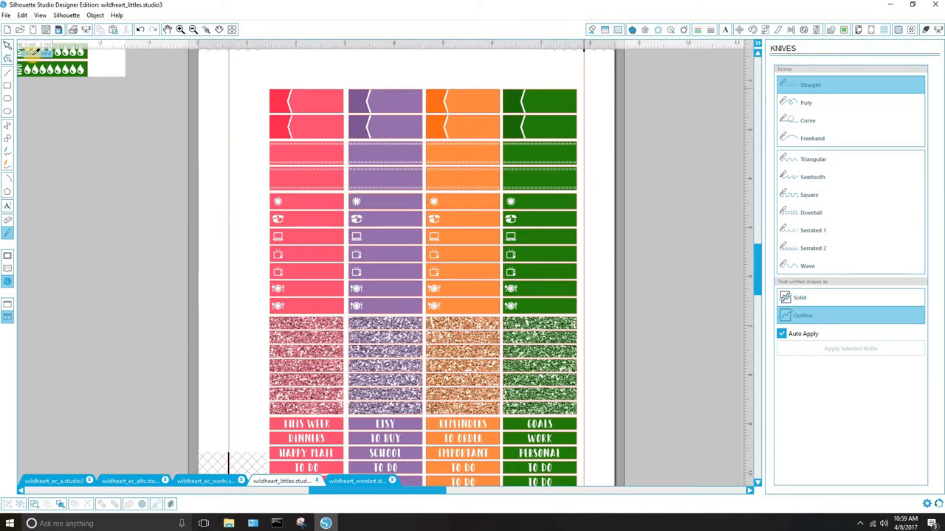
Move the arrow and stitched-box block up, and shift the icon-label block up to separate it from the glitter strips.
left_click(544, 175)
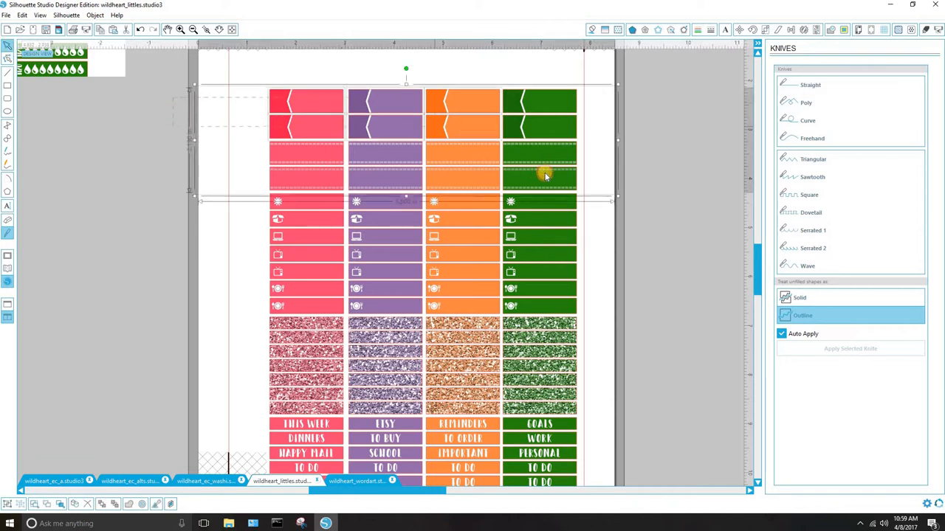
left_click_drag(519, 145, 519, 119)
left_click_drag(177, 171, 615, 318)
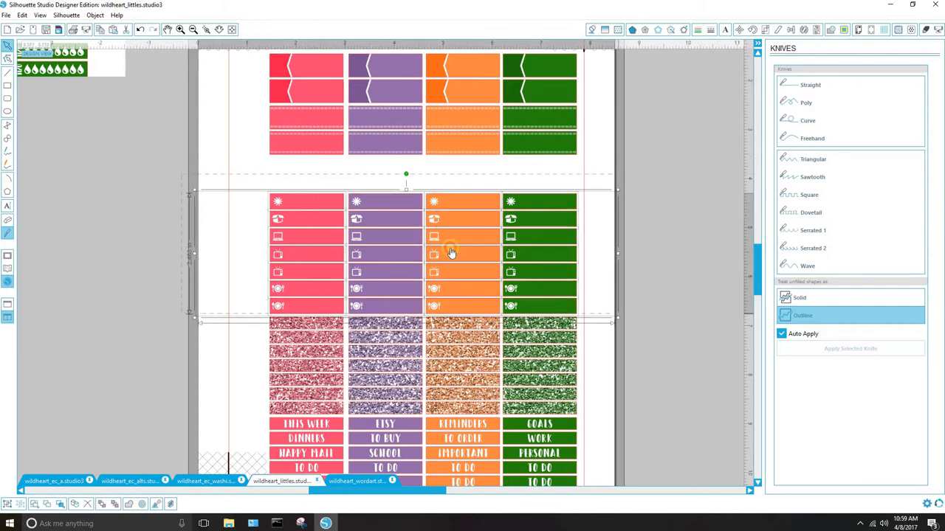
mouse_move(449, 249)
left_mouse_down()
mouse_move(457, 229)
mouse_move(453, 253)
mouse_move(435, 241)
left_mouse_up()
left_click(650, 209)
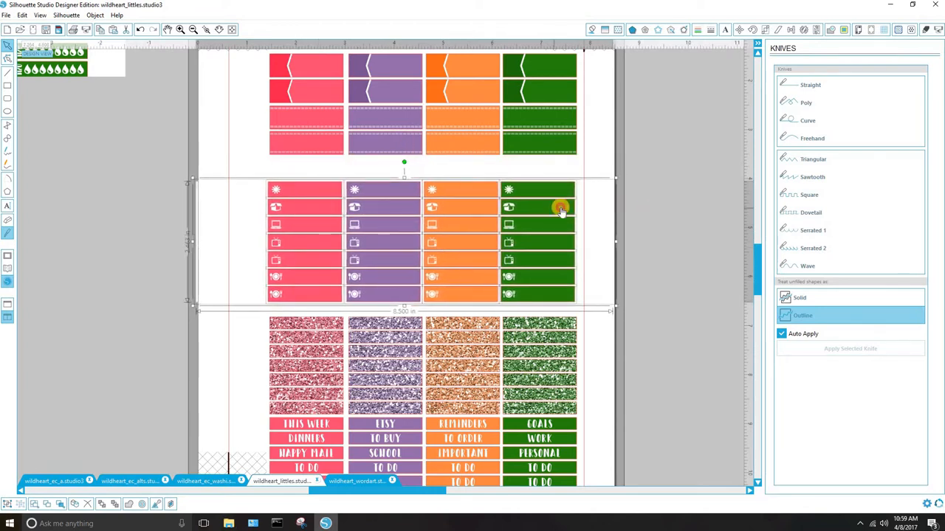
Cut straight across just below the sun-icon row with the straight knife.
left_click(6, 233)
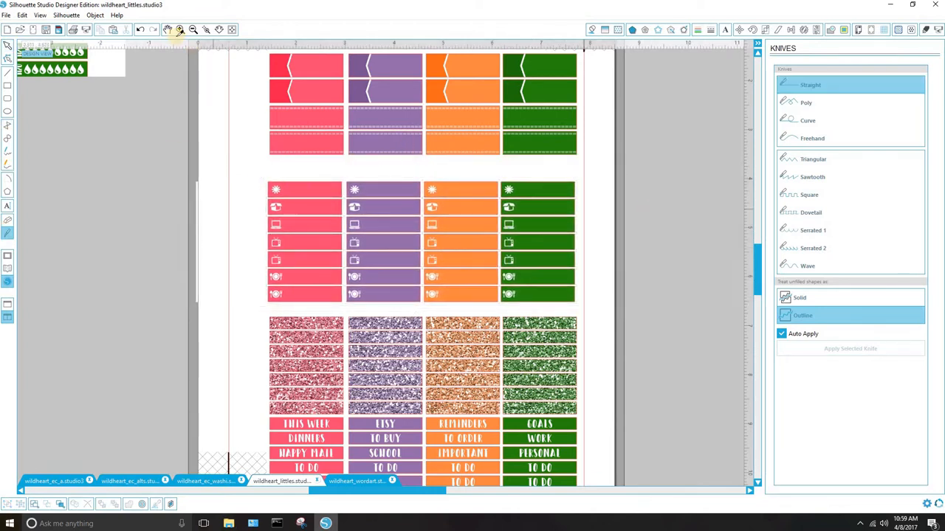
left_click(179, 30)
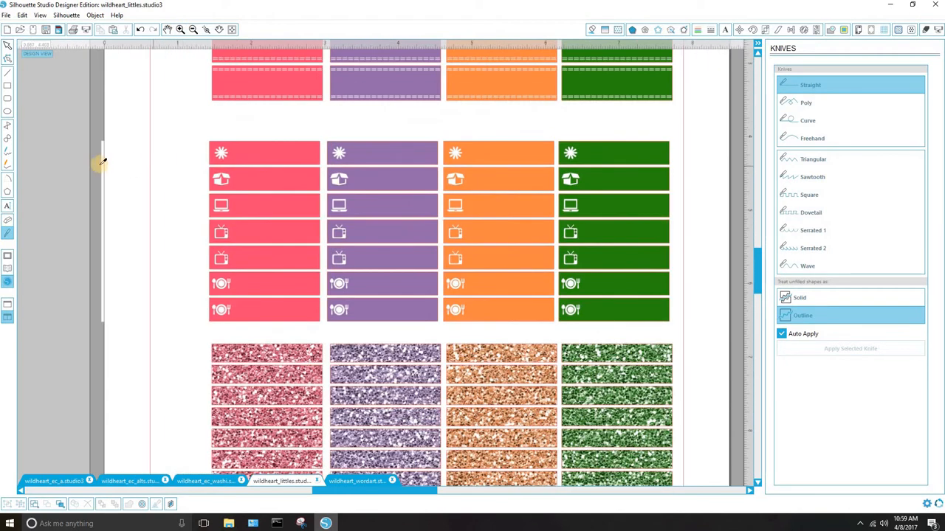
left_click_drag(99, 164, 221, 168)
left_click_drag(593, 155, 750, 164)
Duplicate the separated sun-icon row and place the copy directly above the original row.
left_click(8, 46)
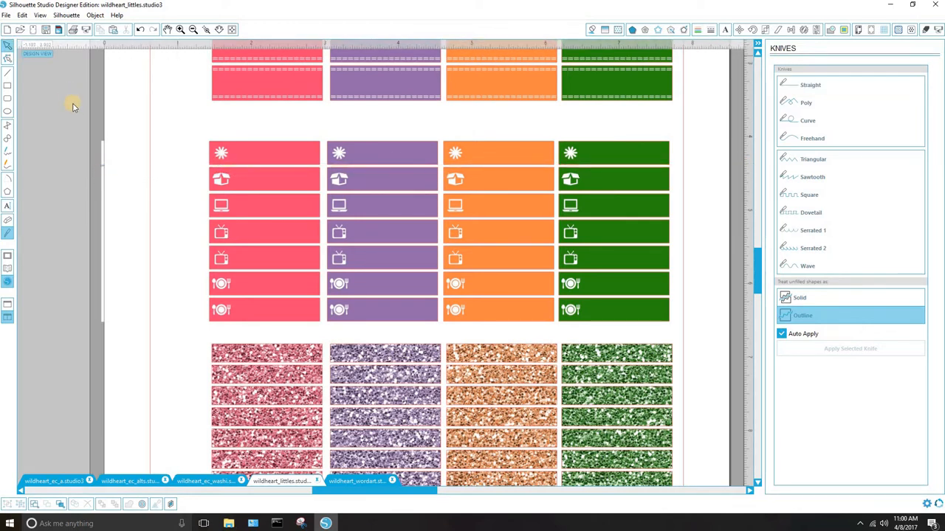
left_click(586, 160)
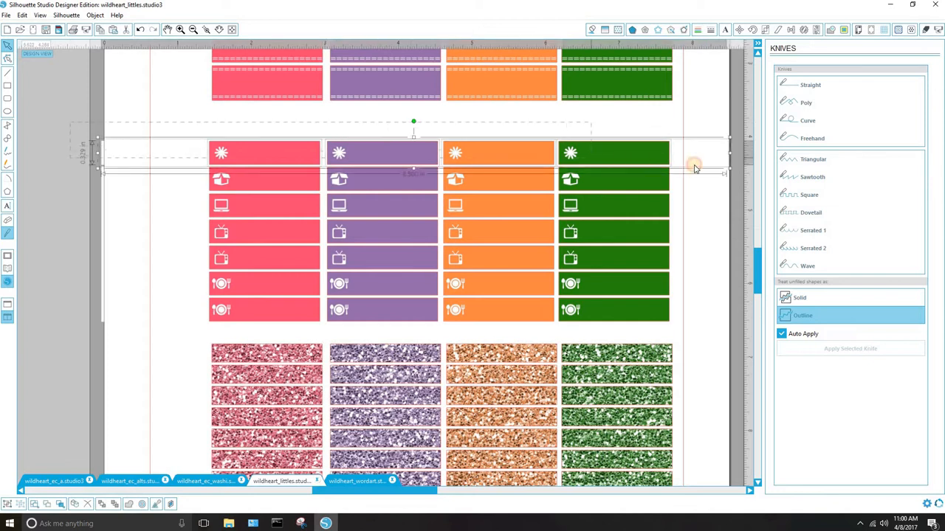
right_click(640, 148)
left_click(666, 118)
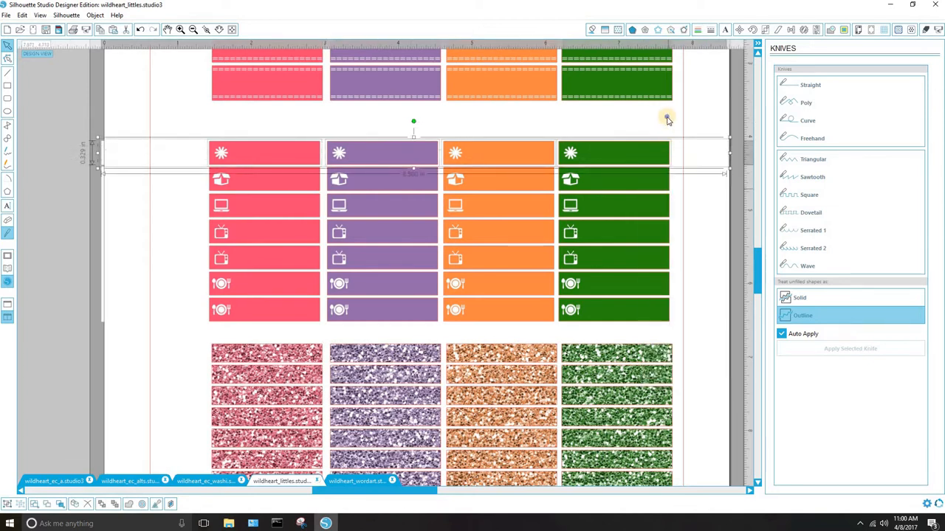
left_click(706, 181)
left_click_drag(386, 140, 386, 116)
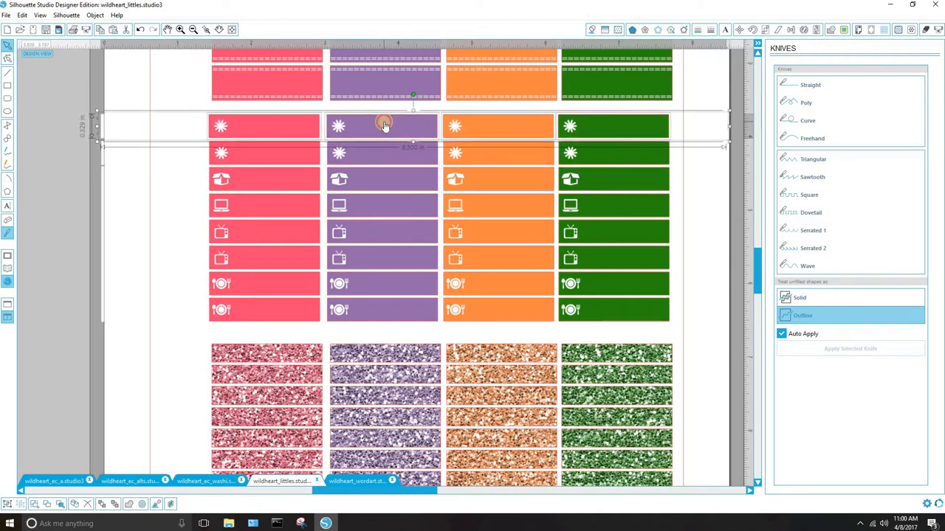
left_click(679, 279)
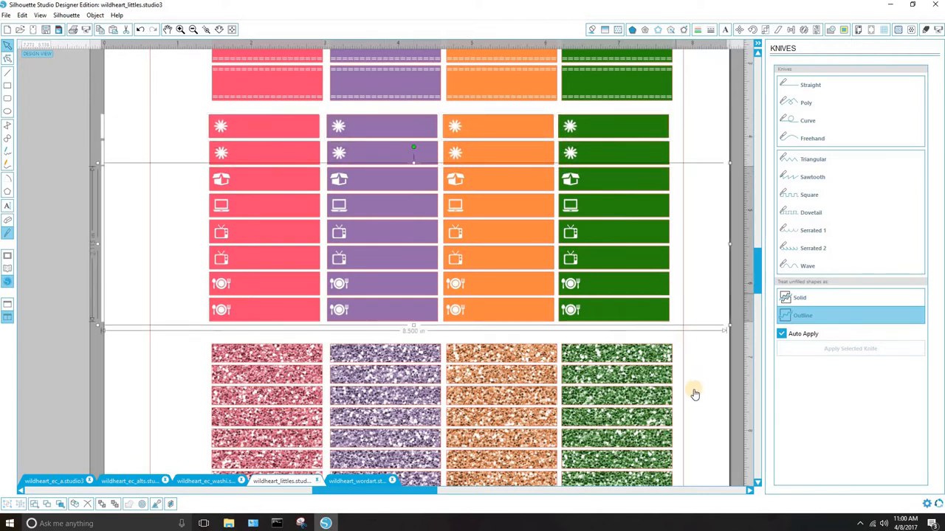
Cut vertically between the pink and purple glitter strips and delete the purple, orange and green columns with their leftover outlines.
scroll(352, 266, "down", 3)
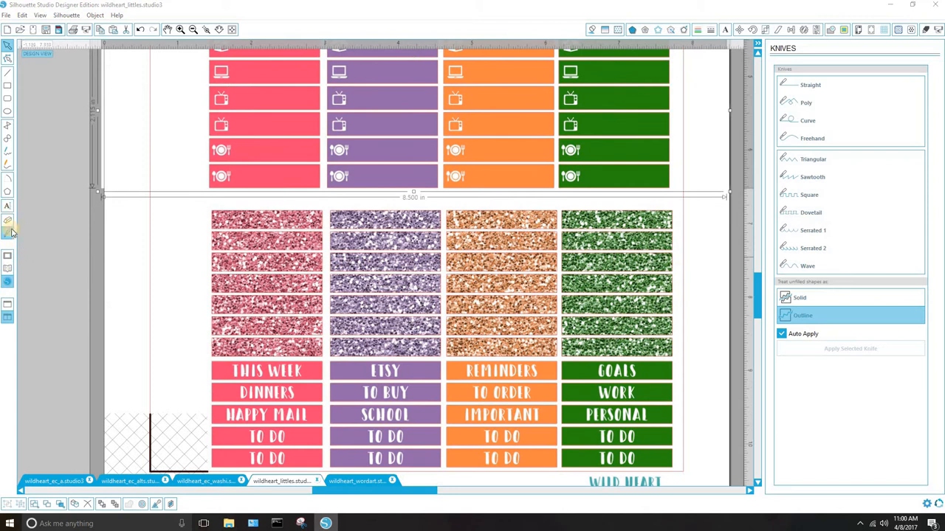
left_click(9, 232)
left_click_drag(193, 200, 253, 210)
left_click(7, 45)
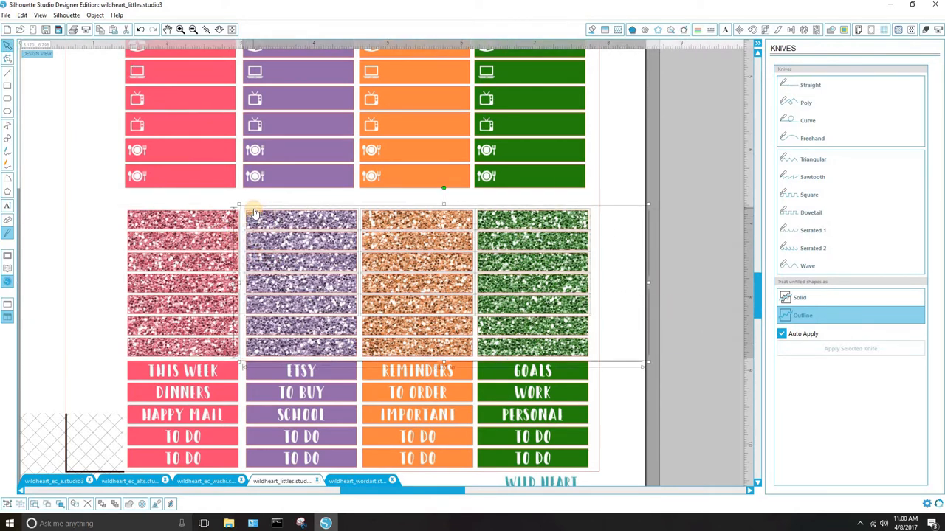
key("Delete")
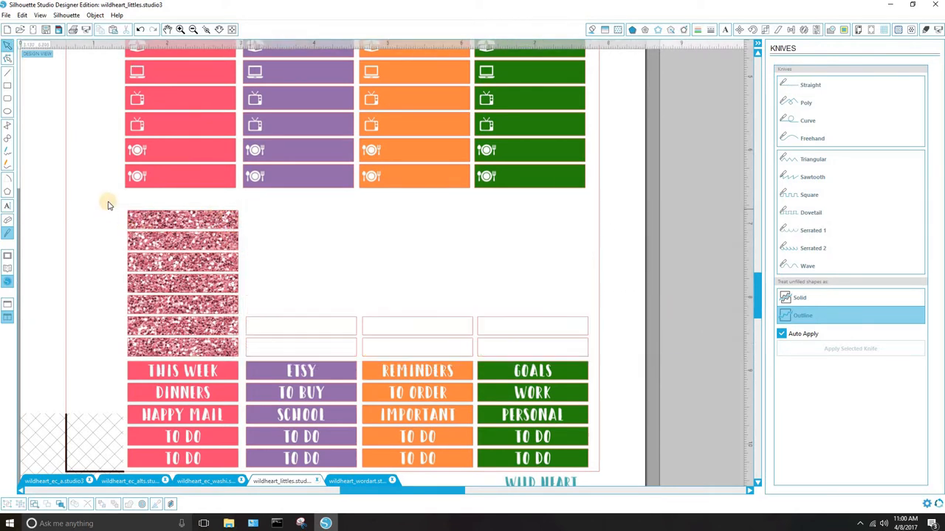
left_click(543, 345)
key("Delete")
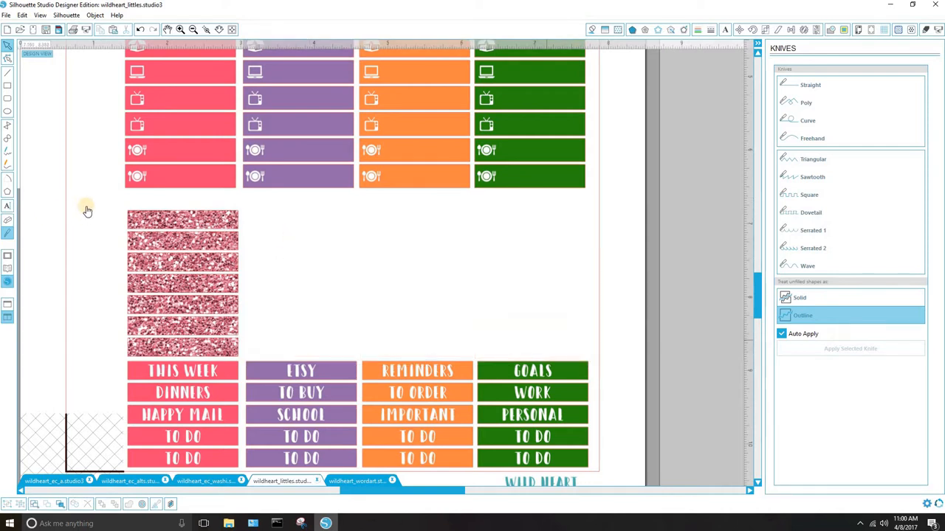
Cut the blank margin off the outer side of the pink glitter column with the straight knife.
left_click(160, 232)
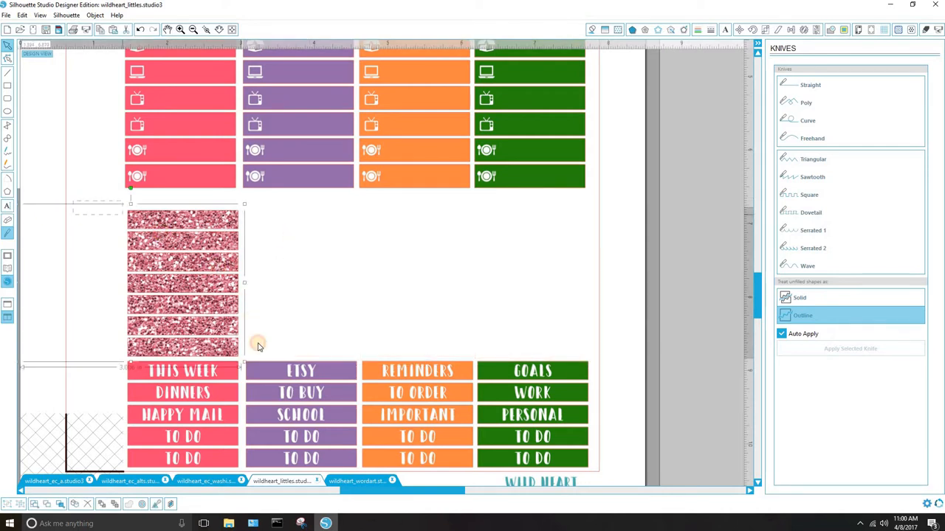
right_click(183, 290)
left_click(337, 274)
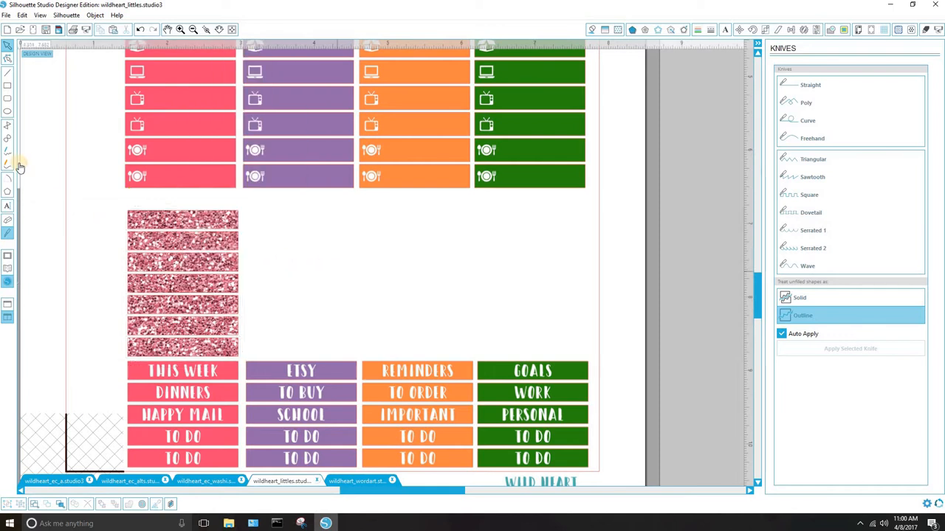
left_click_drag(125, 199, 112, 387)
left_click(8, 45)
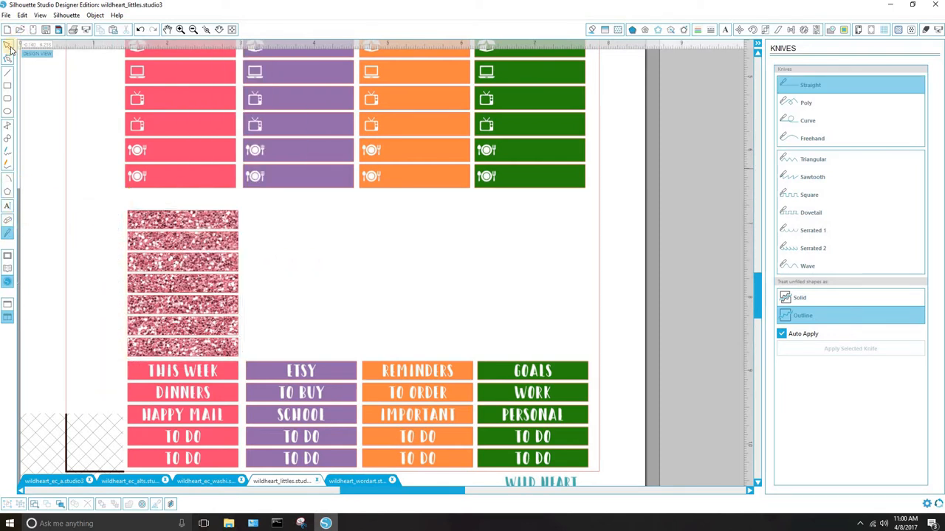
Replicate the pink glitter column with Duplicate Right until it forms four columns side by side.
left_click(144, 220)
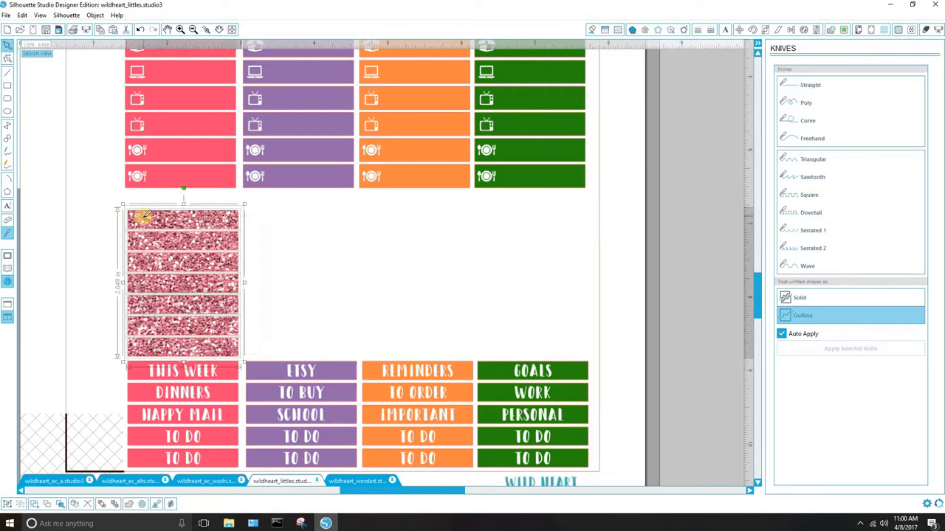
left_click(792, 30)
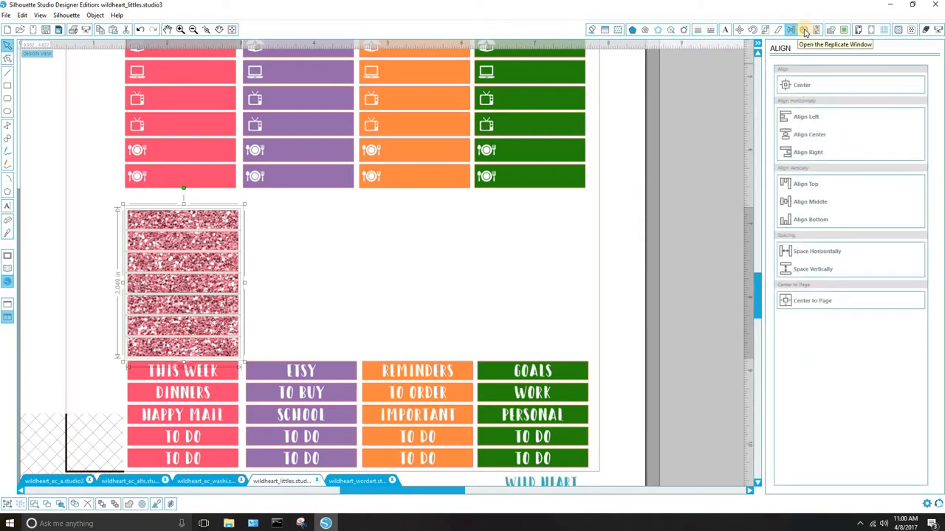
left_click(805, 29)
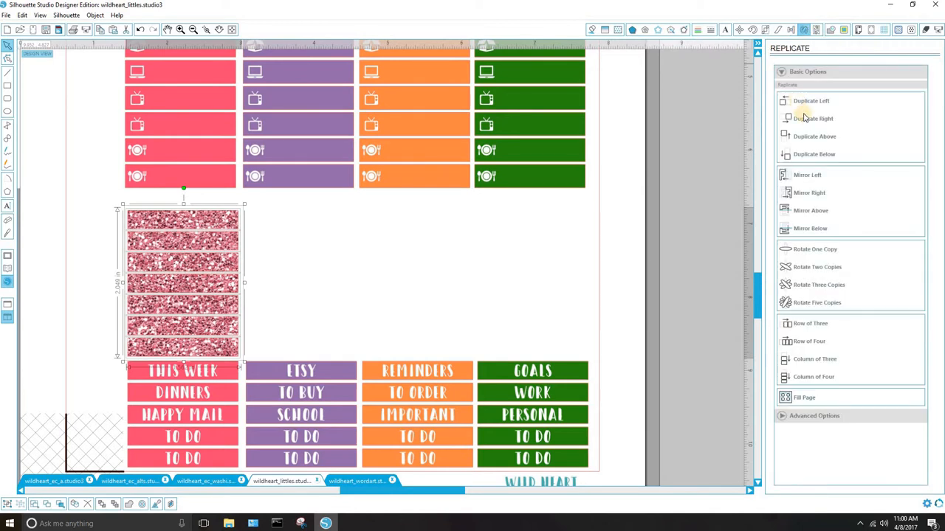
left_click(811, 120)
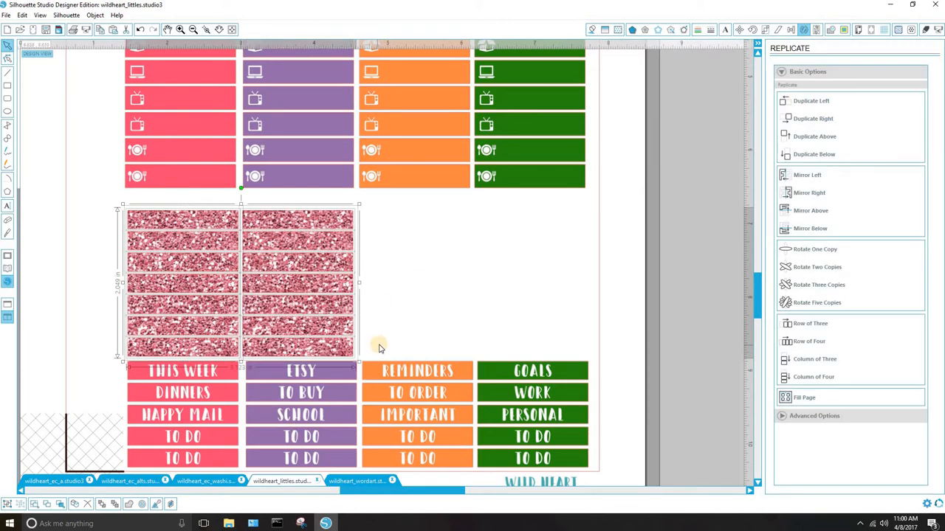
left_click(812, 119)
left_click(630, 320)
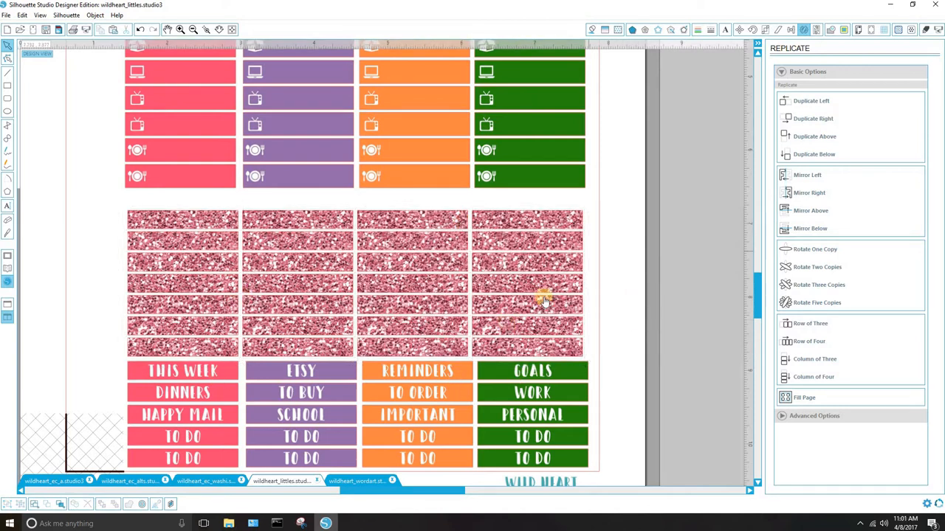
In the wildheart_wordart sheet, pull the orange flag's cut outline off the page.
scroll(526, 367, "down", 1)
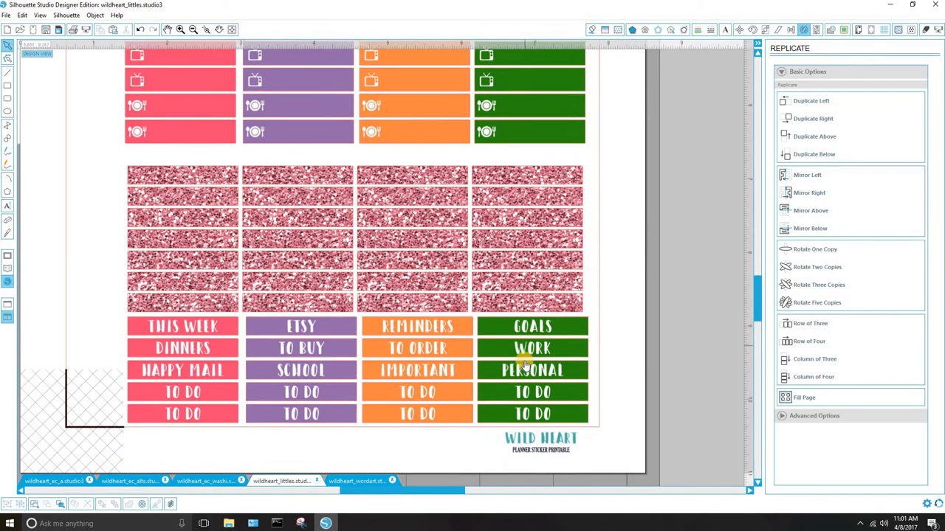
scroll(526, 367, "down", 2)
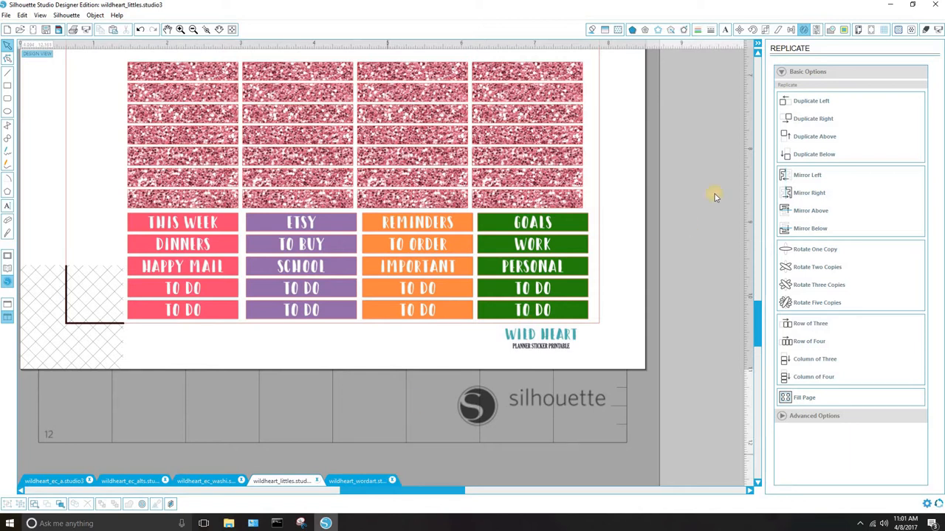
left_click(341, 480)
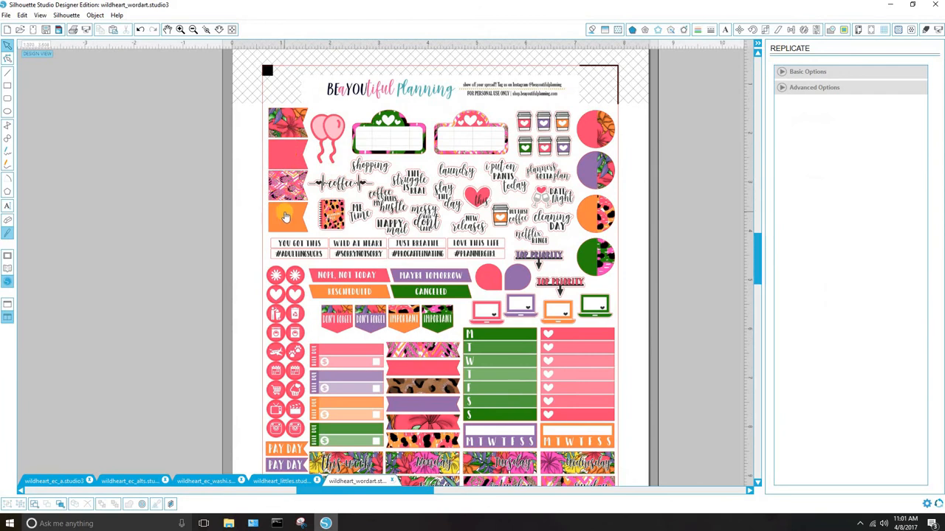
left_click_drag(303, 223, 196, 213)
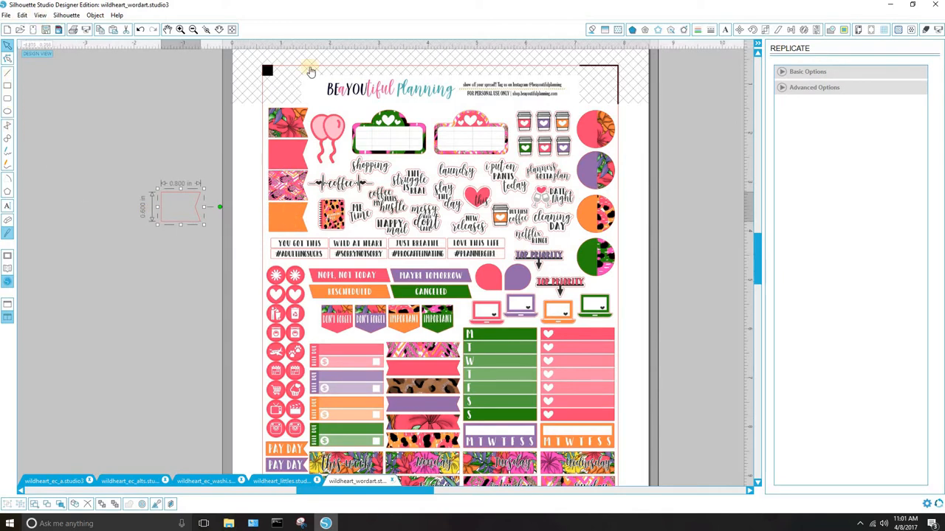
Fill the flag outline with the green sampled from the weekday strip and place it below the purple PAY DAY flag.
left_click(589, 31)
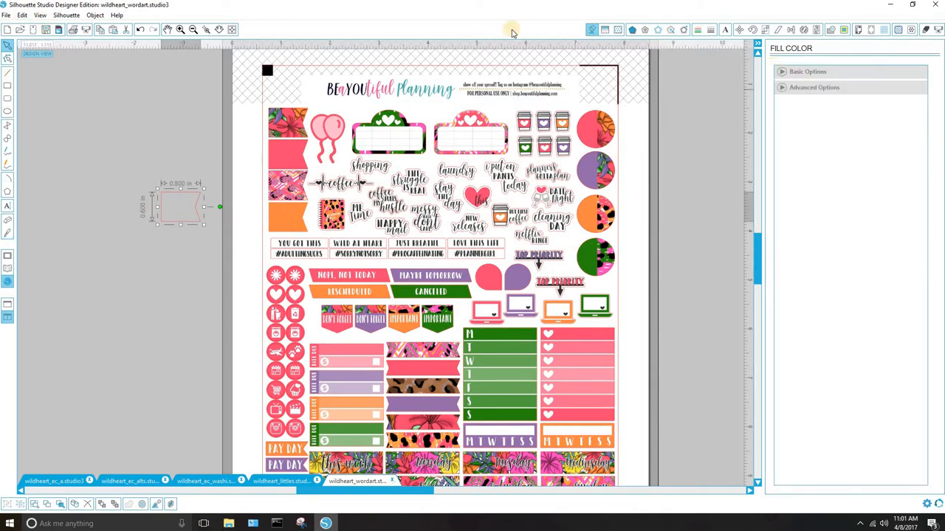
left_click(879, 72)
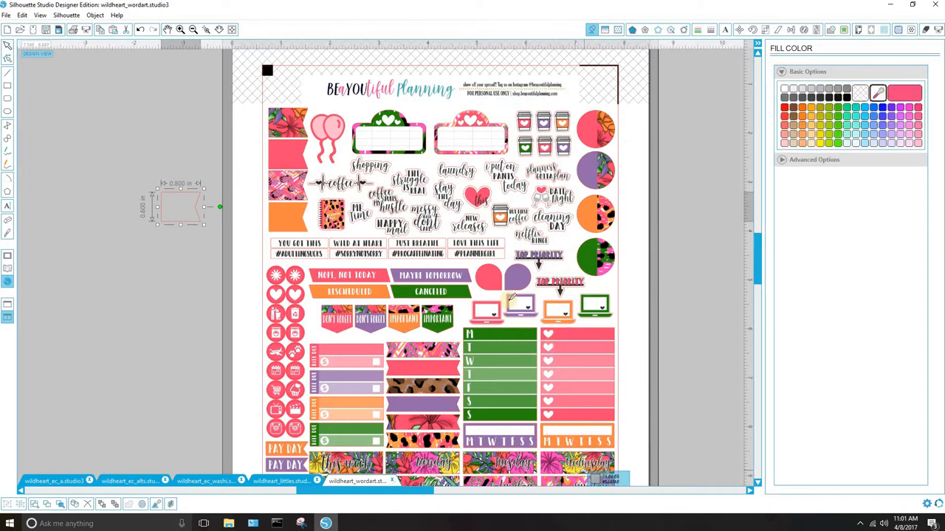
left_click(509, 343)
left_click_drag(190, 210, 316, 91)
left_click_drag(390, 101, 293, 414)
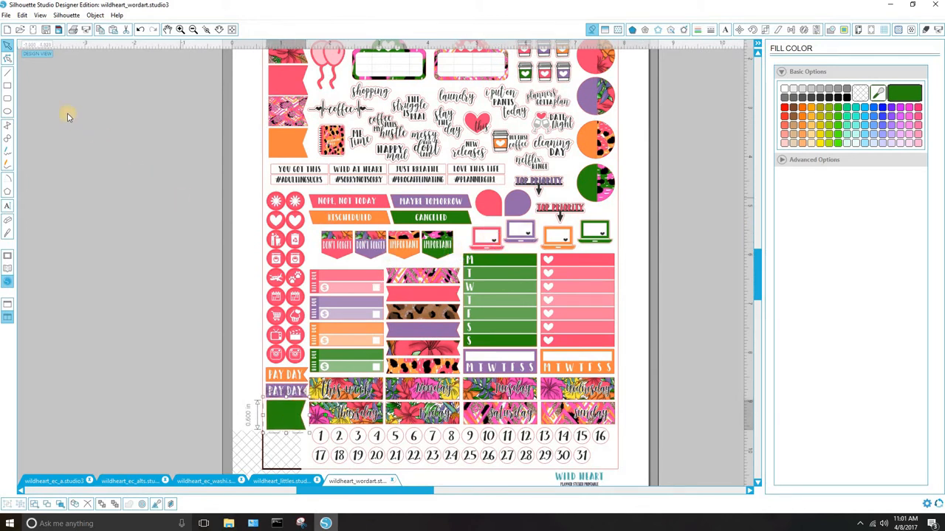
In the wildheart_ec_washi sheet, cut horizontally above and below the upper row of three-line heart checklists with the straight knife.
key("k")
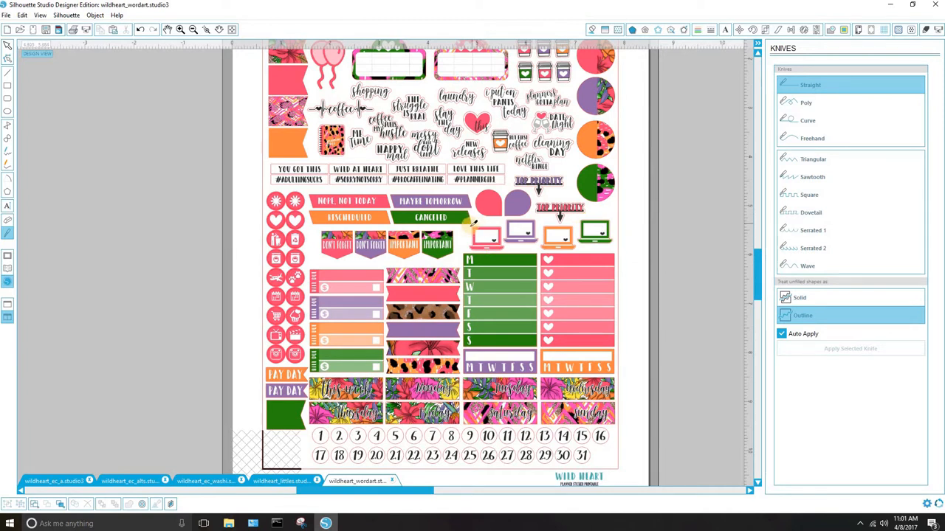
mouse_move(465, 226)
left_mouse_down()
mouse_move(488, 226)
mouse_move(462, 226)
left_mouse_up()
left_click(207, 481)
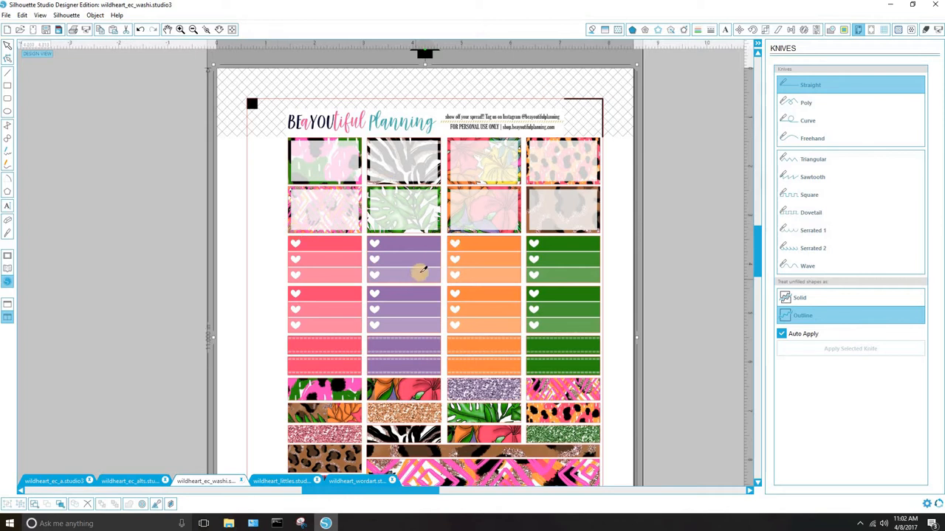
scroll(264, 447, "down", 5)
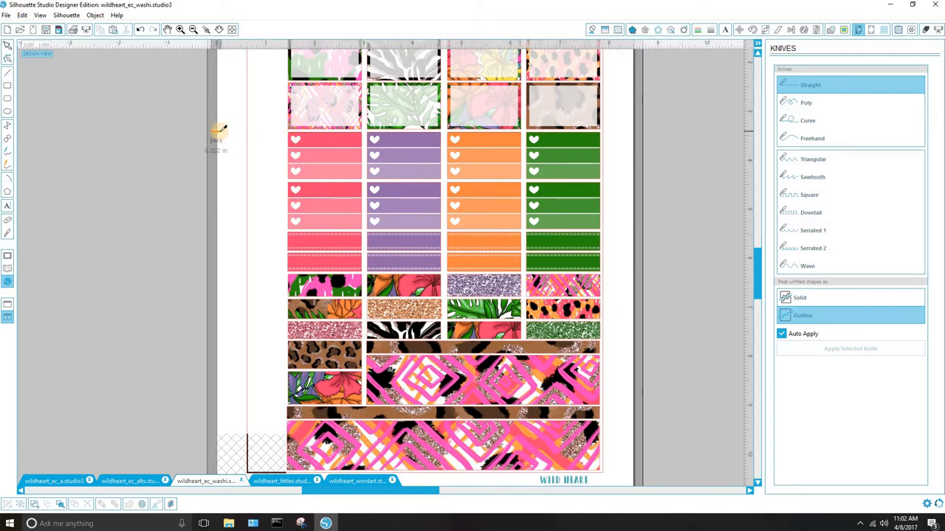
left_click_drag(215, 131, 706, 135)
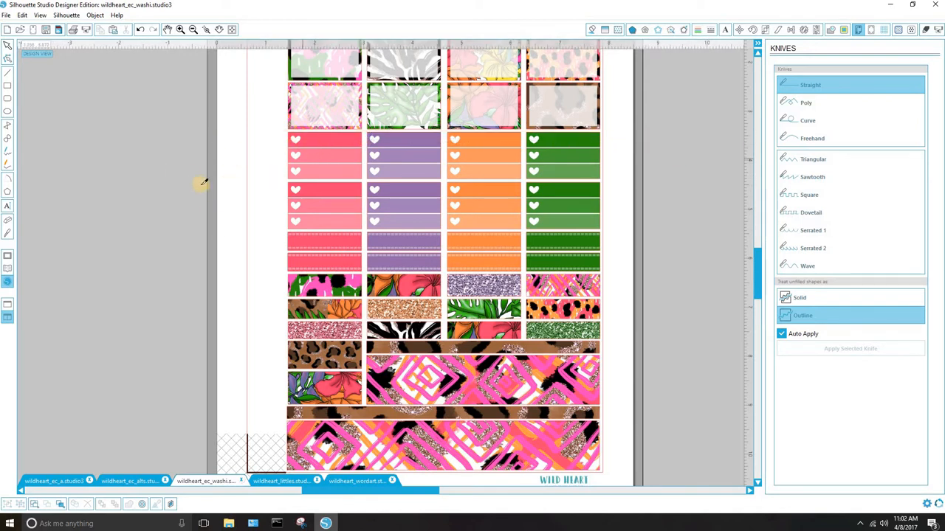
left_click_drag(258, 182, 288, 181)
left_click_drag(260, 179, 724, 183)
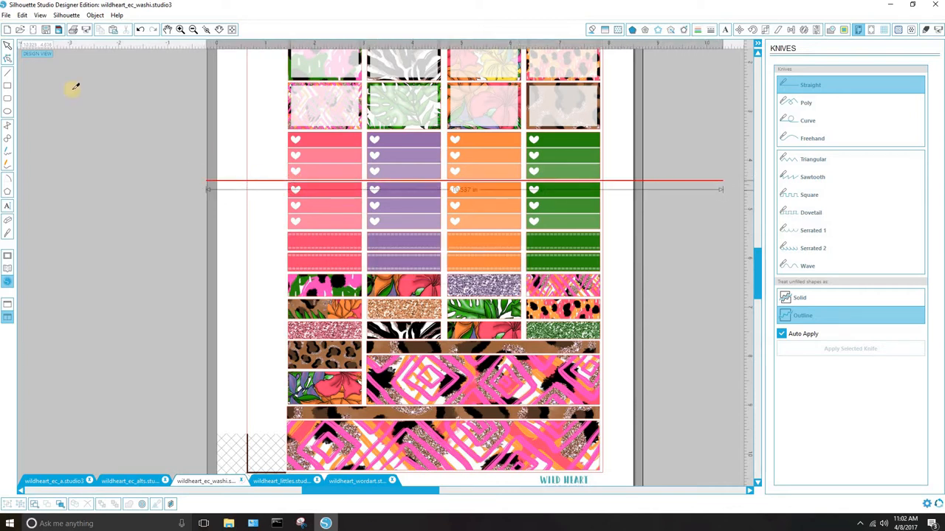
Copy the separated heart checklist row into wildheart_ec_a and place it beside the page, below the TODAY box block.
left_click(319, 165)
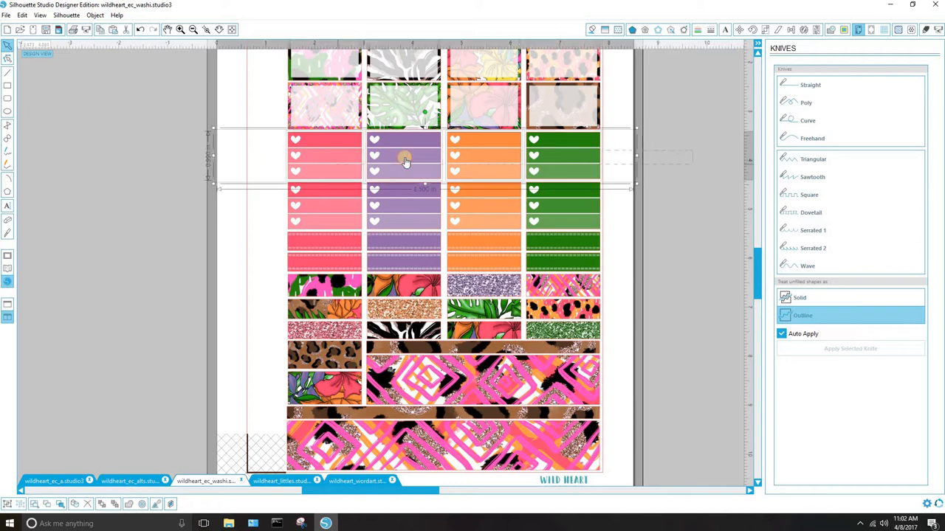
right_click(437, 205)
left_click(436, 206)
left_click(54, 481)
right_click(452, 182)
left_click(449, 187)
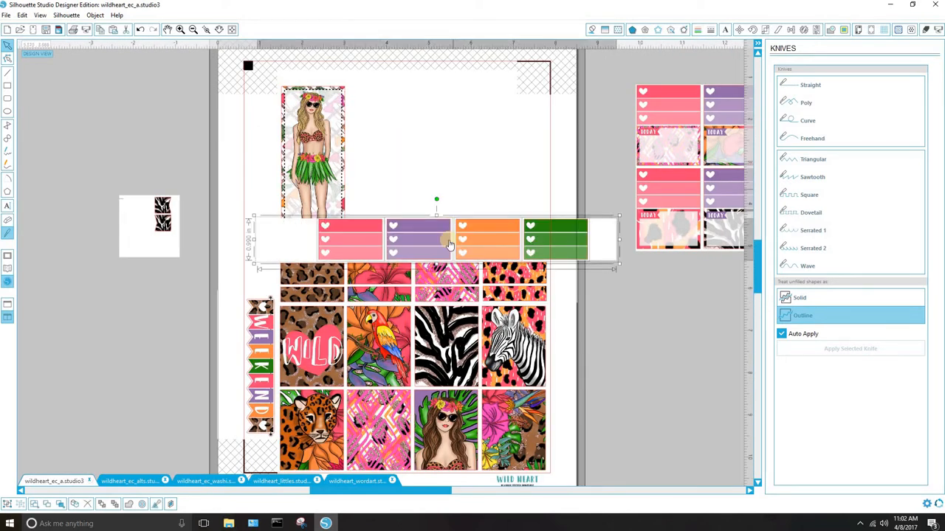
left_click_drag(441, 237, 523, 302)
left_click(436, 392)
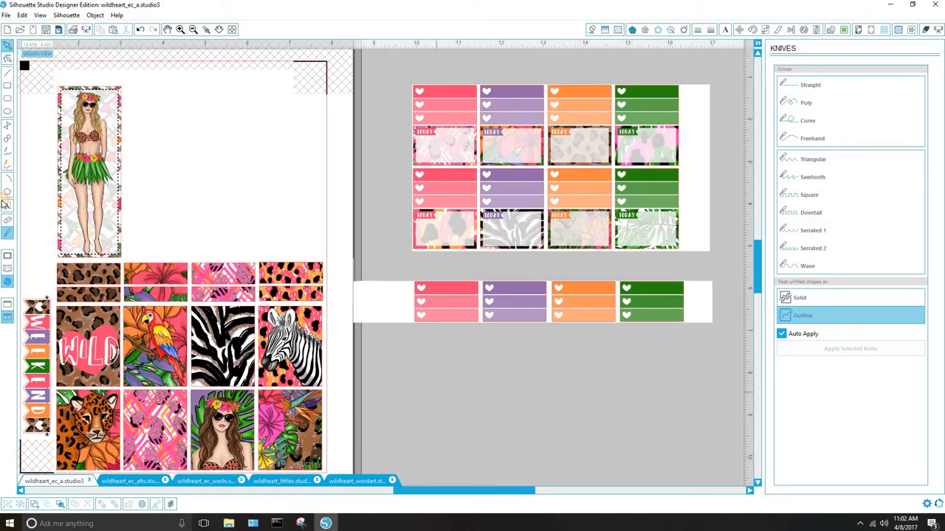
Cut the pasted row beside the pink checklist and between purple and orange, then place the pink and purple pair above the last two washi columns.
left_click(9, 238)
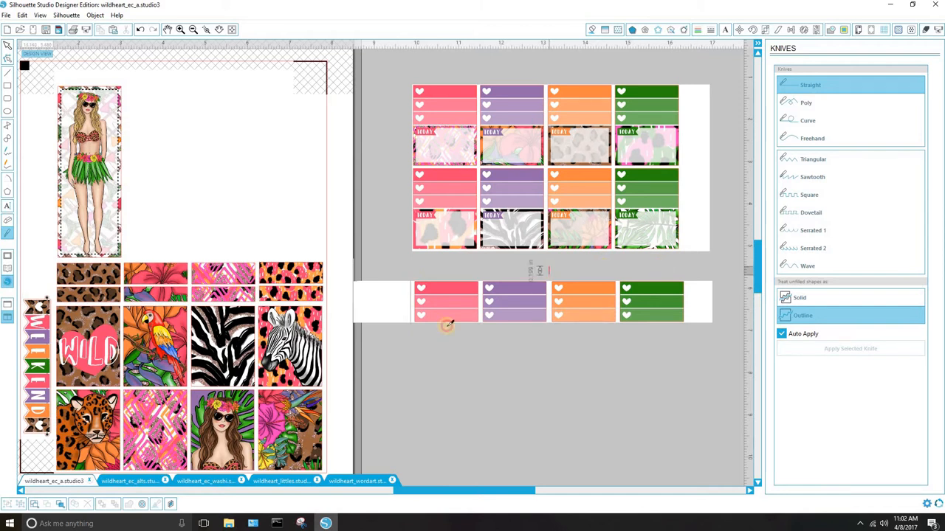
left_click(8, 47)
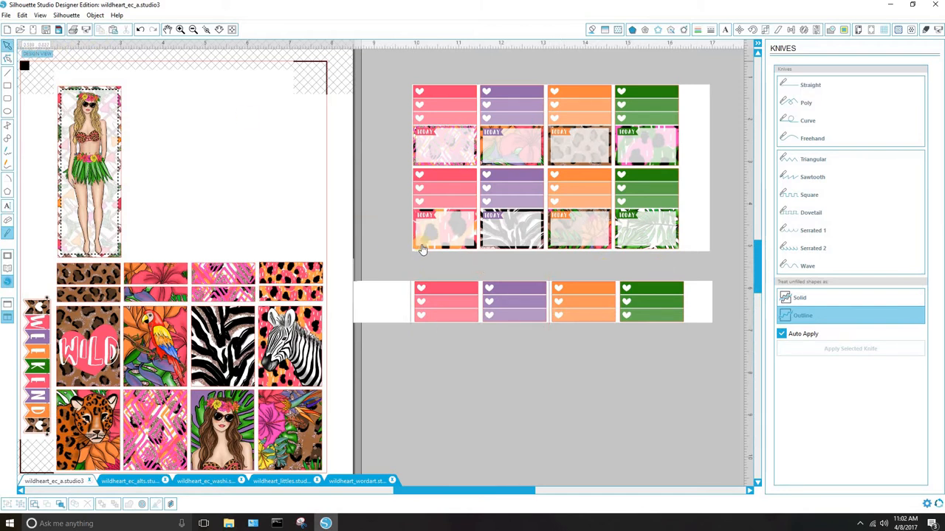
left_click_drag(432, 234, 426, 256)
key("ctrl+z")
left_click_drag(457, 292, 272, 151)
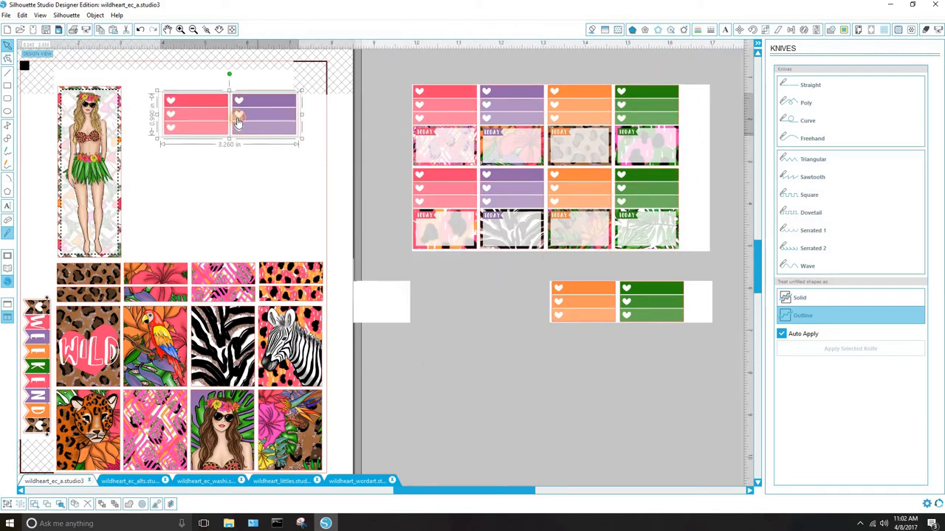
left_click_drag(279, 236, 284, 260)
left_click_drag(352, 265, 693, 357)
left_click(690, 351)
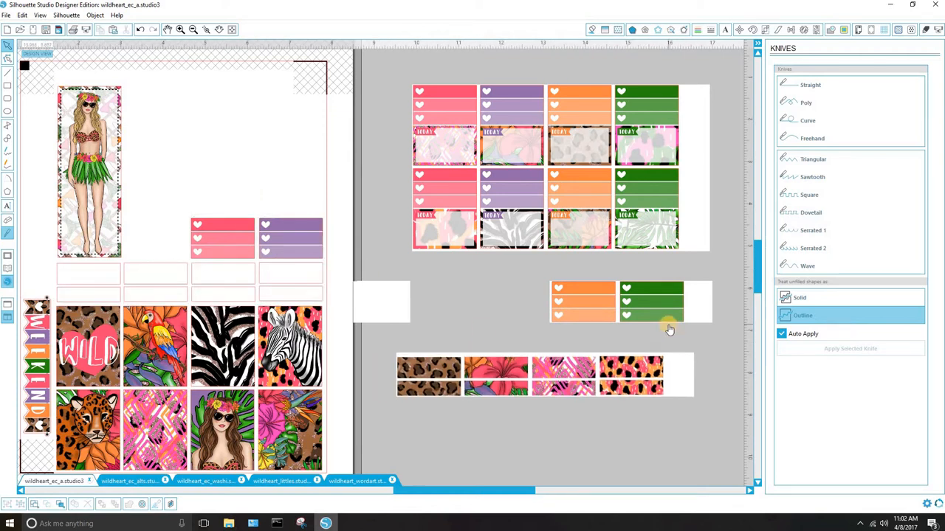
key("ctrl+z")
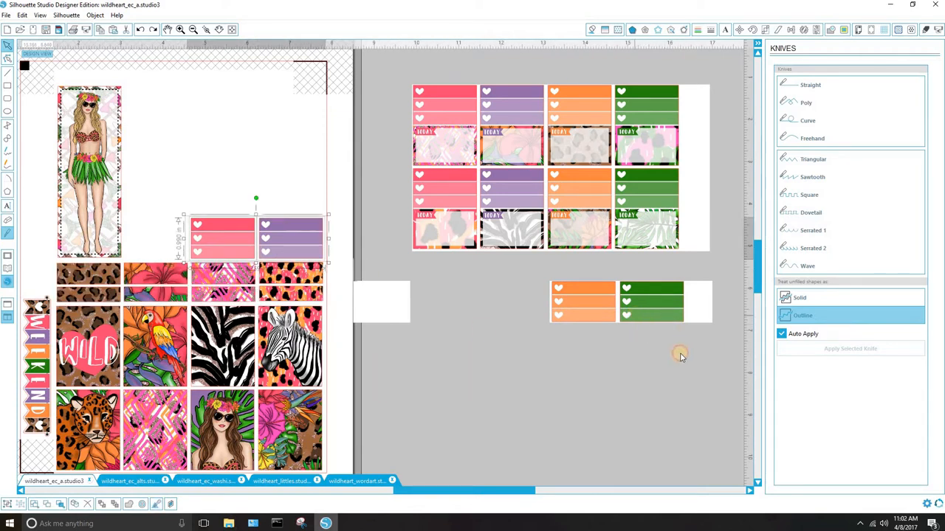
Delete the leftover orange and green checklist pieces with their blank margin, and the heart-and-TODAY box block beside the page.
left_click(683, 319)
left_click_drag(446, 279, 371, 272)
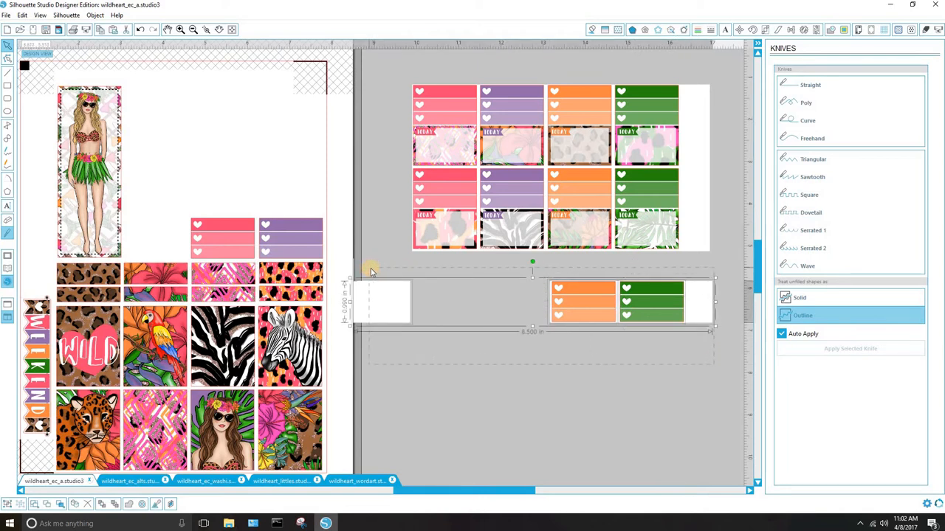
key("Delete")
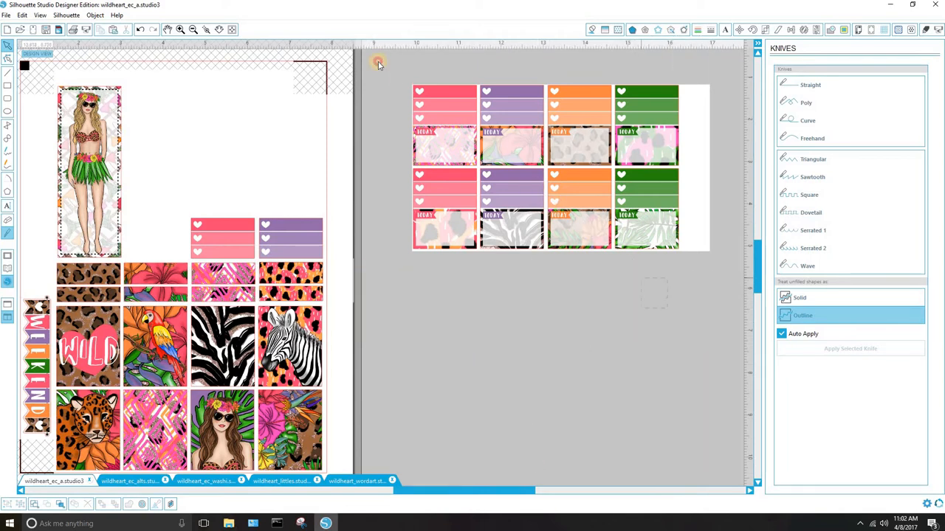
left_click_drag(378, 64, 392, 62)
key("Delete")
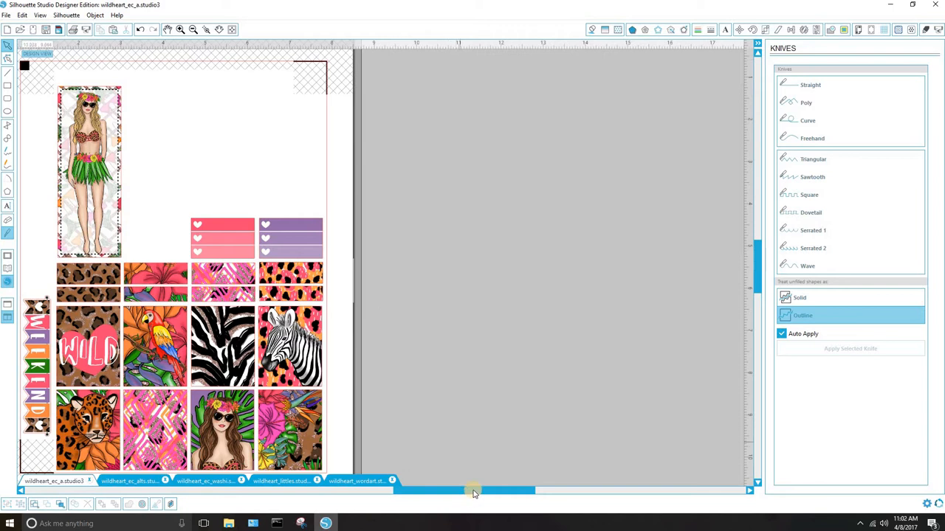
Delete the leftover zebra-print piece lying off the other side of the page.
left_click_drag(425, 489, 337, 489)
left_click_drag(95, 148, 203, 324)
key("Delete")
scroll(573, 315, "down", 3)
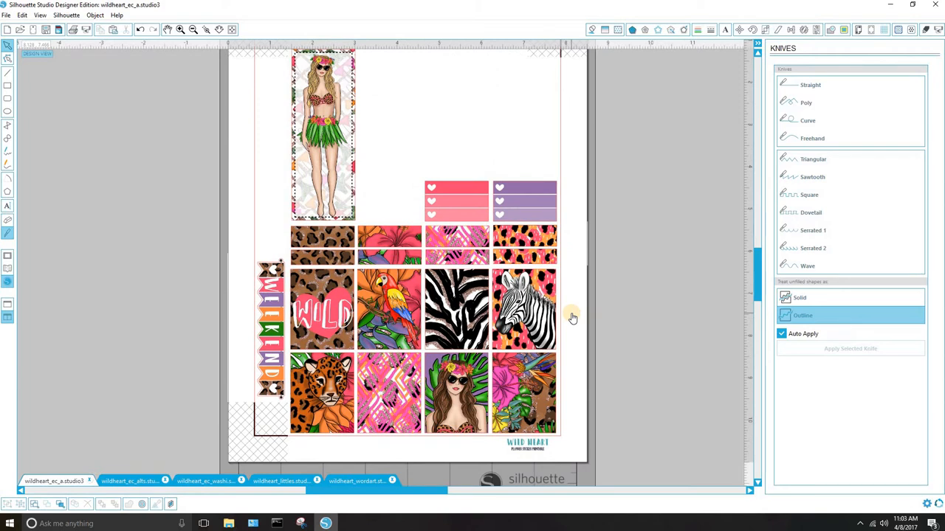
scroll(573, 316, "up", 2)
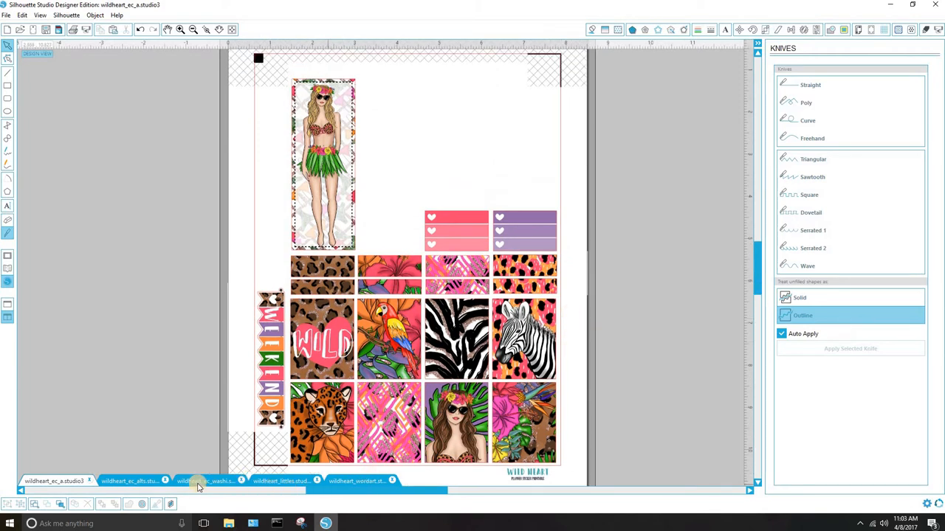
In wildheart_ec_alts, knife-cut vertically along the pink checklists' outer edge and horizontally above the long checklists and above the TOP THREE labels.
left_click(144, 486)
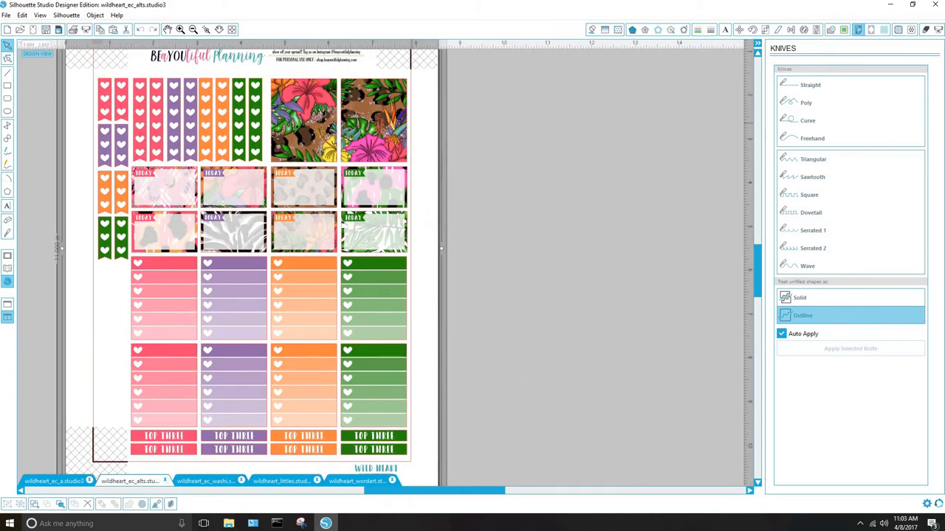
left_click_drag(440, 492, 406, 492)
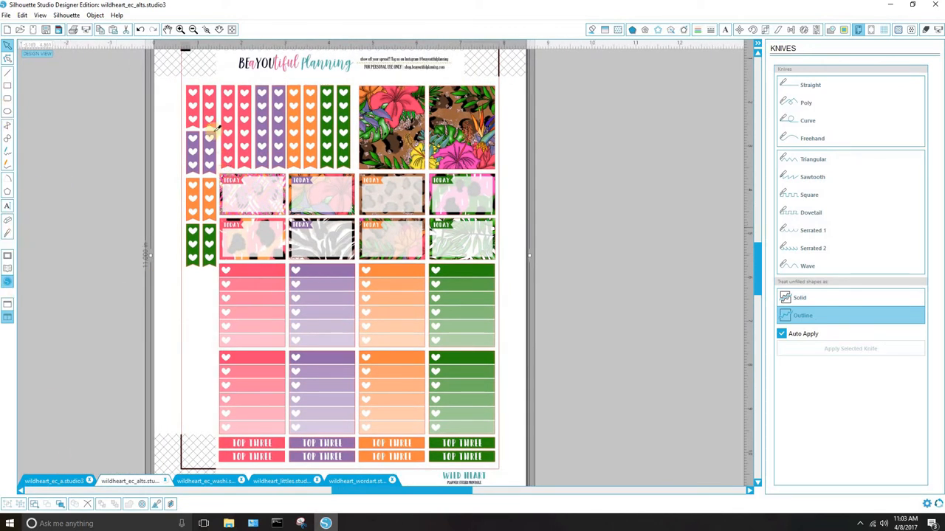
scroll(227, 56, "up", 3)
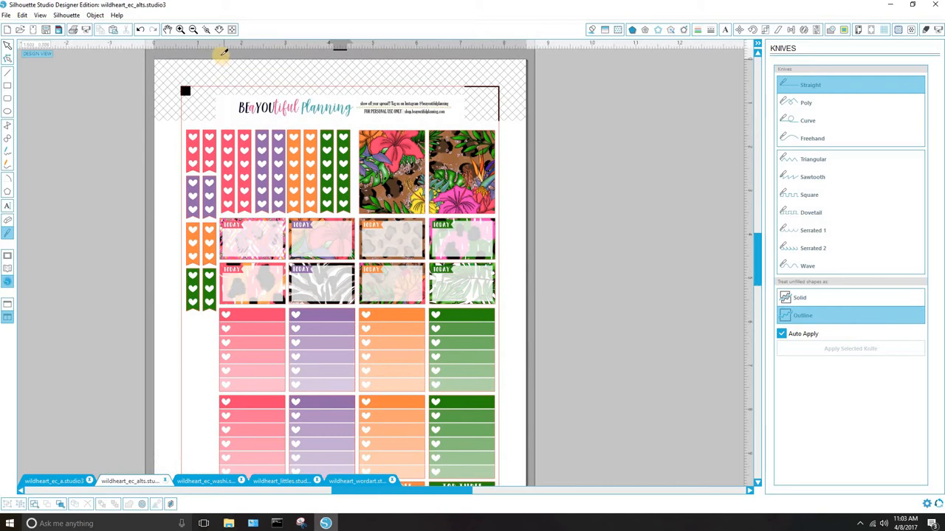
left_click_drag(226, 113, 247, 462)
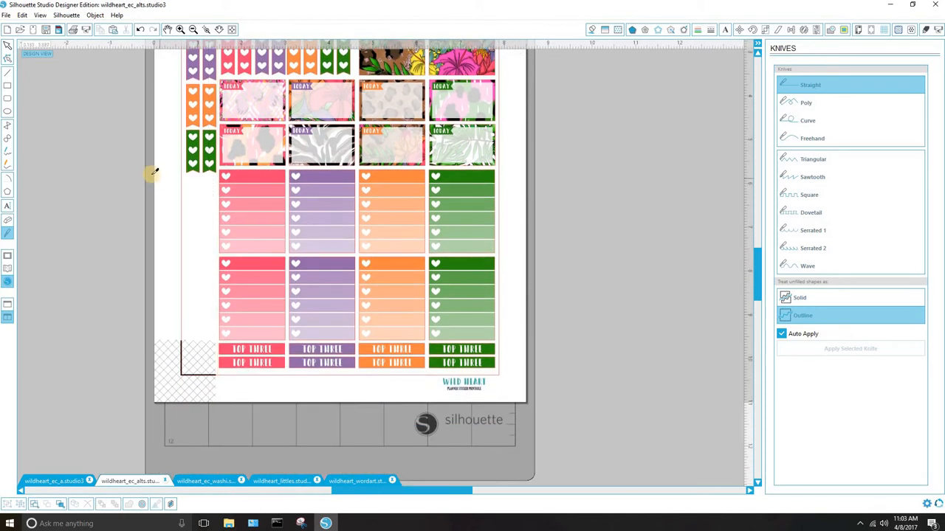
left_click(147, 175)
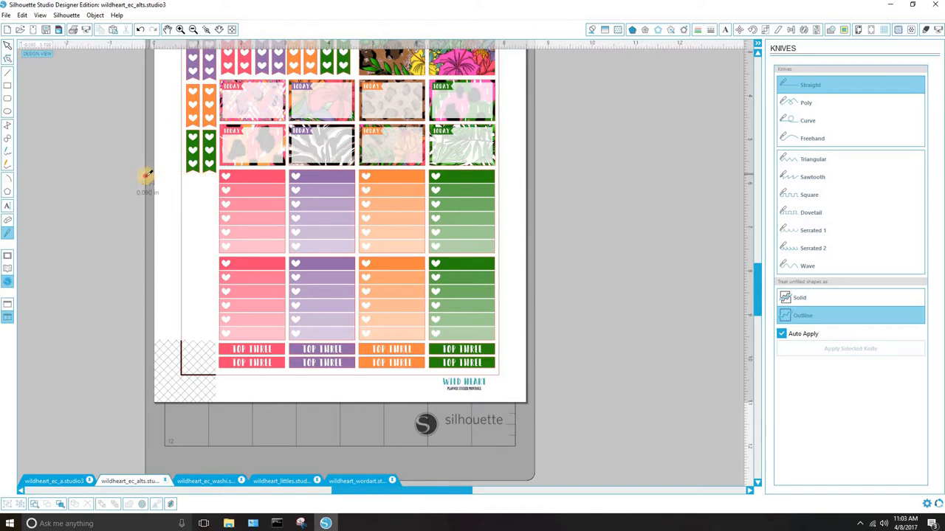
mouse_move(147, 175)
left_mouse_down()
mouse_move(218, 178)
mouse_move(222, 161)
mouse_move(614, 179)
left_mouse_up()
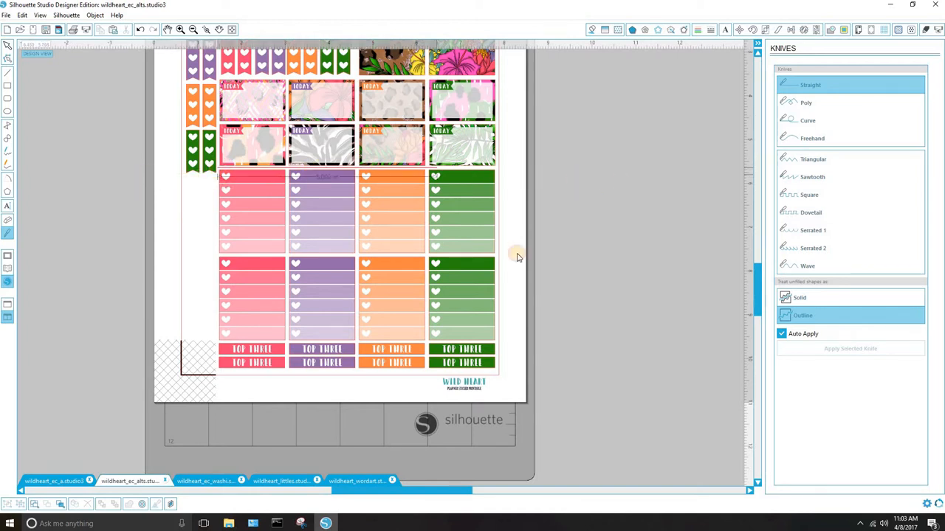
left_click_drag(144, 344, 245, 341)
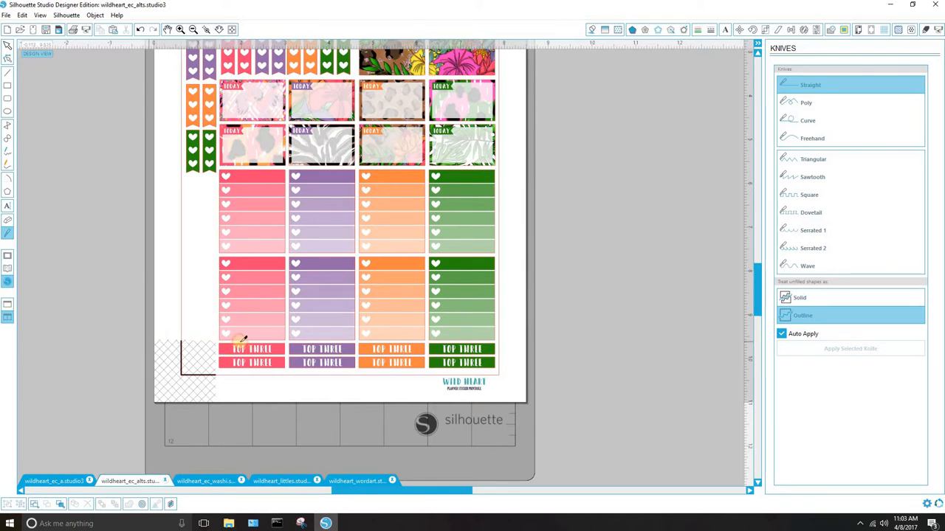
left_click_drag(146, 344, 652, 341)
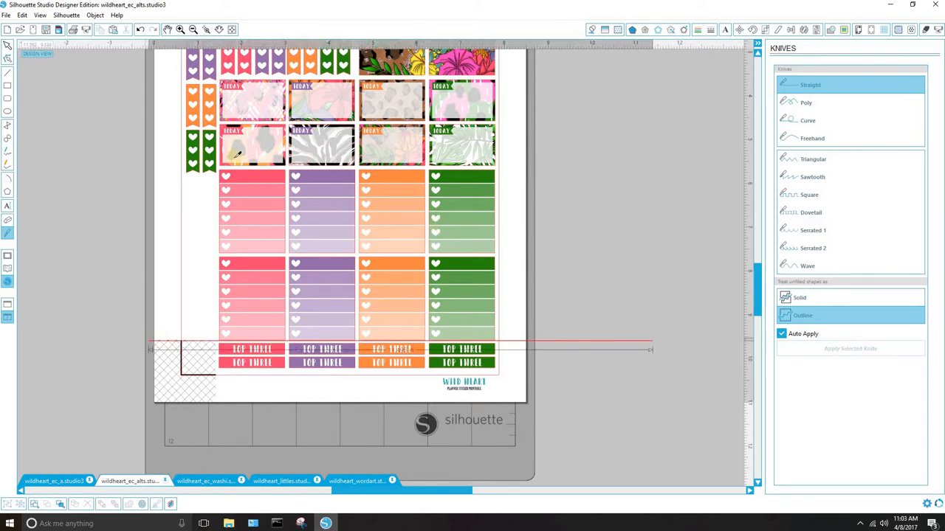
Select the cut-out block of long heart checklists in all four colors and delete it from the sheet.
left_click(7, 45)
left_click_drag(299, 241, 703, 344)
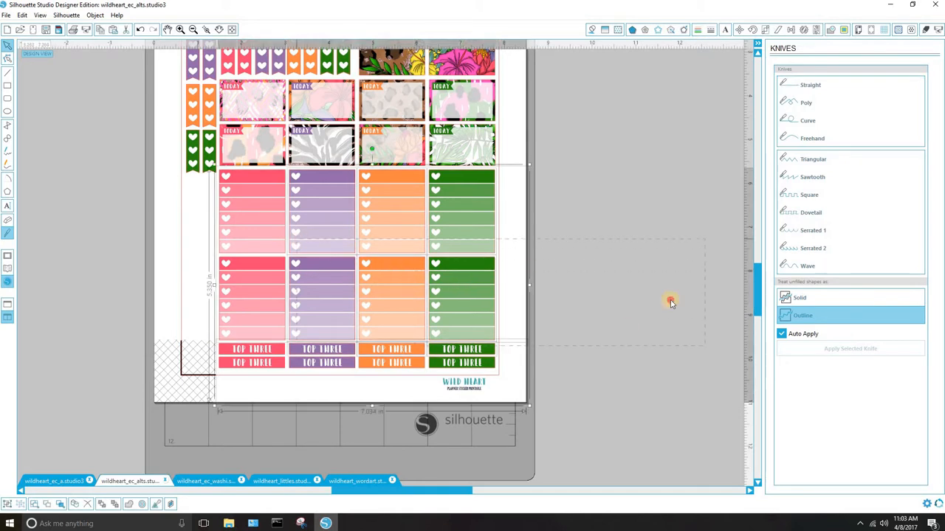
left_click_drag(638, 306, 234, 226)
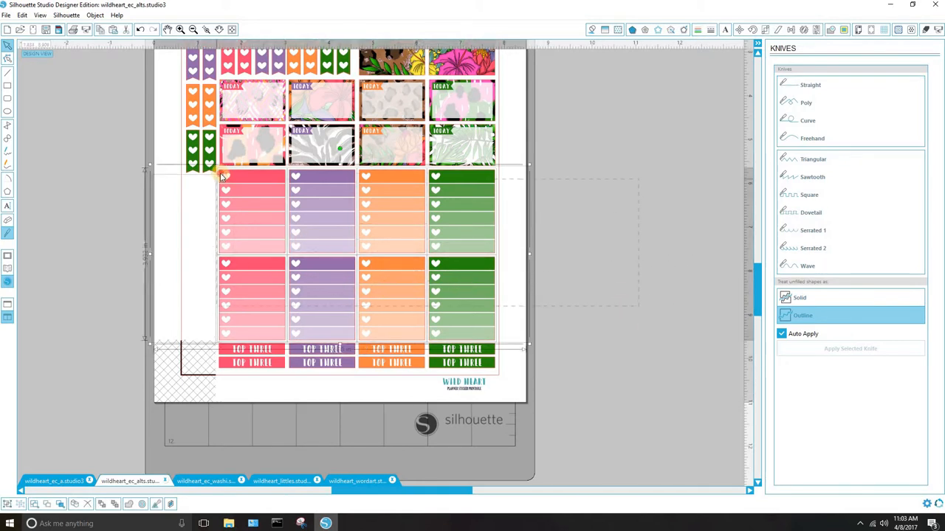
key("Delete")
Knife-cut vertically between the short and long heart flags from above the header, and horizontally just above the TODAY boxes.
scroll(559, 242, "up", 4)
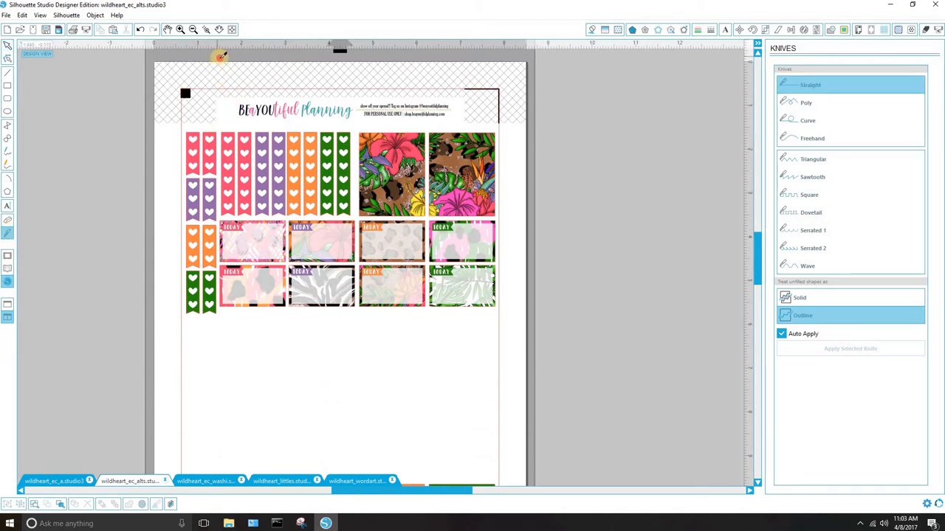
left_click_drag(222, 55, 219, 220)
left_click_drag(219, 224, 595, 226)
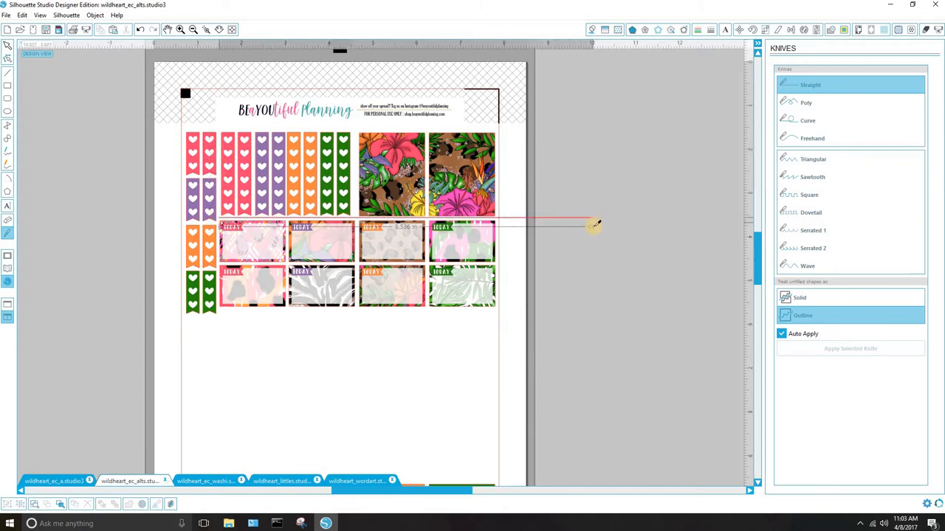
left_click(7, 44)
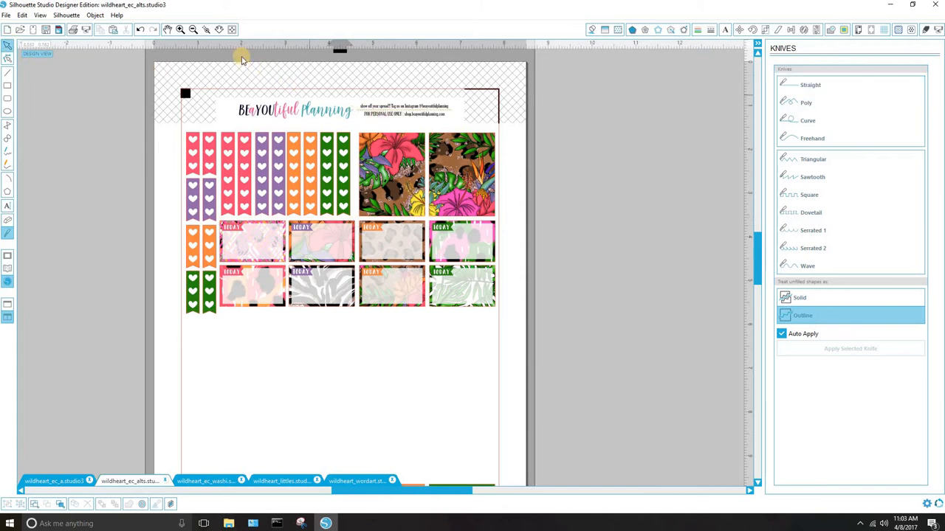
Move the cut block with the header, long heart flags and floral boxes off the page, beside the sheet.
mouse_move(242, 56)
left_mouse_down()
mouse_move(518, 198)
mouse_move(578, 202)
mouse_move(227, 118)
mouse_move(225, 63)
left_mouse_up()
left_click_drag(590, 174, 657, 171)
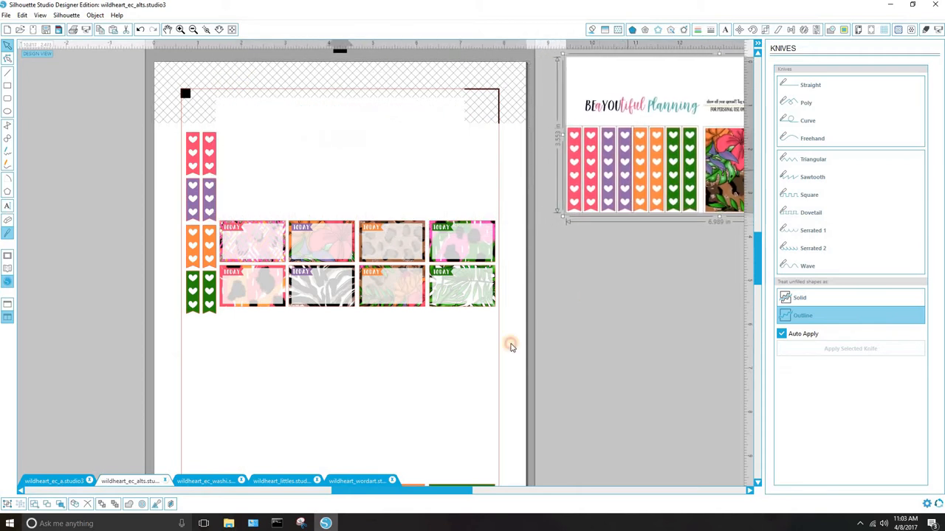
left_click(517, 341)
scroll(607, 420, "down", 3)
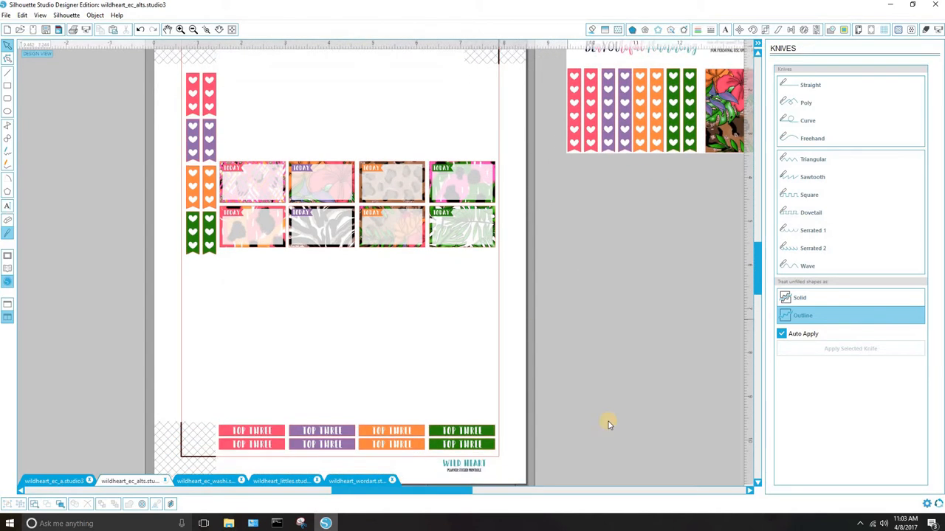
scroll(602, 407, "up", 1)
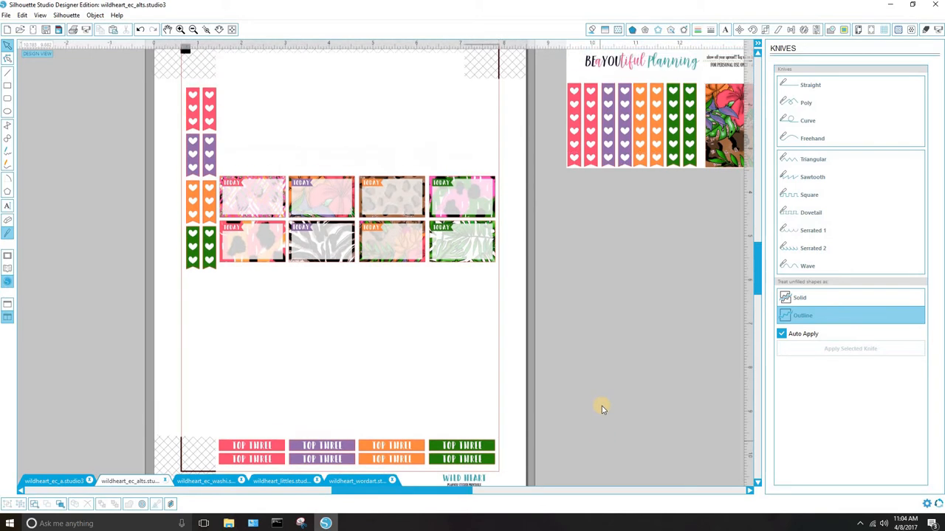
In wildheart_ec_washi, knife-cut horizontally above and below the patterned half boxes, and vertically between their second and third columns.
left_click(204, 482)
scroll(613, 363, "up", 3)
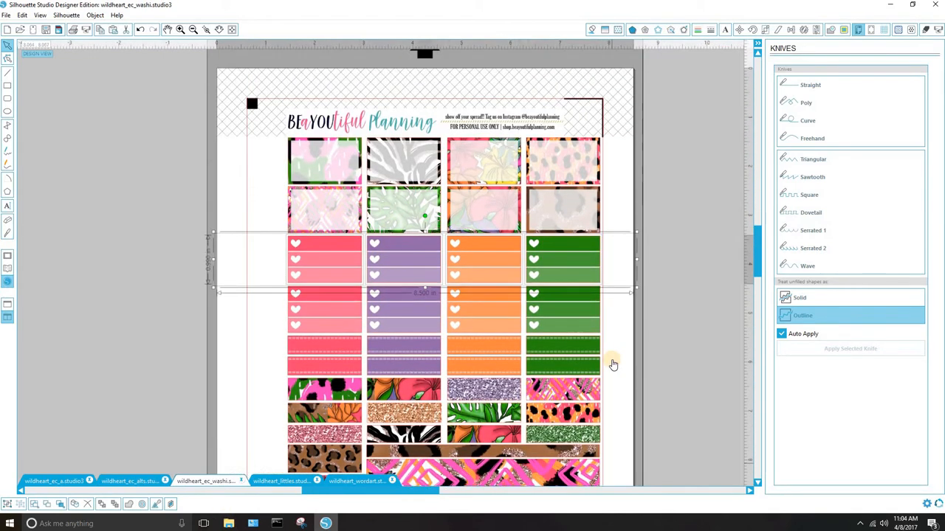
scroll(612, 364, "down", 4)
scroll(613, 363, "up", 3)
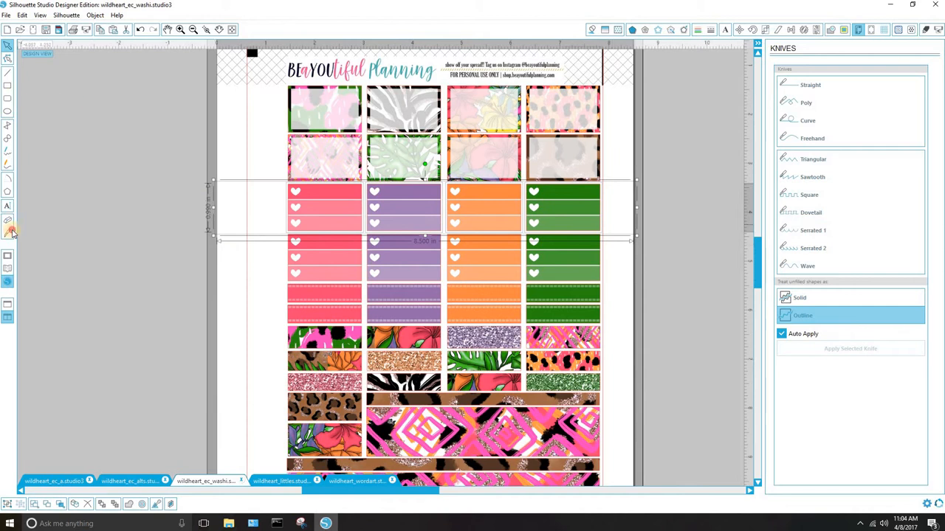
left_click(11, 231)
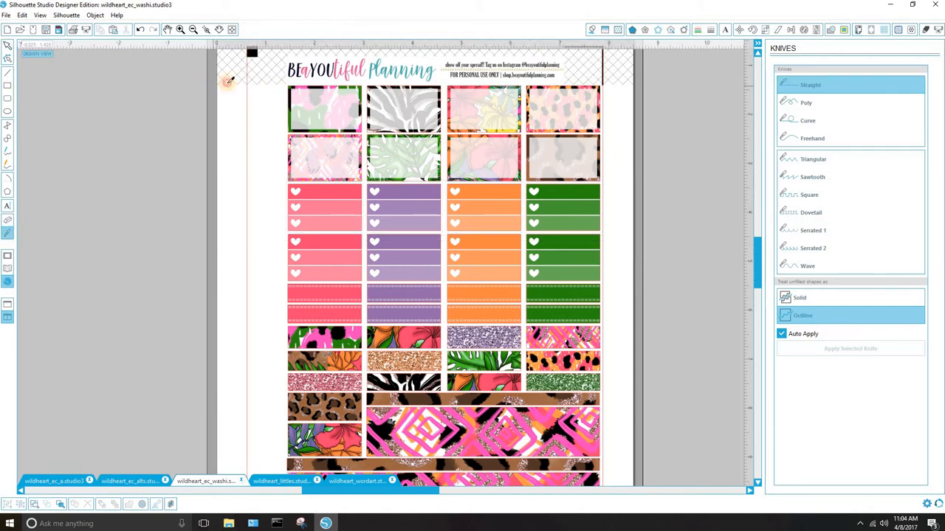
left_click_drag(214, 83, 668, 89)
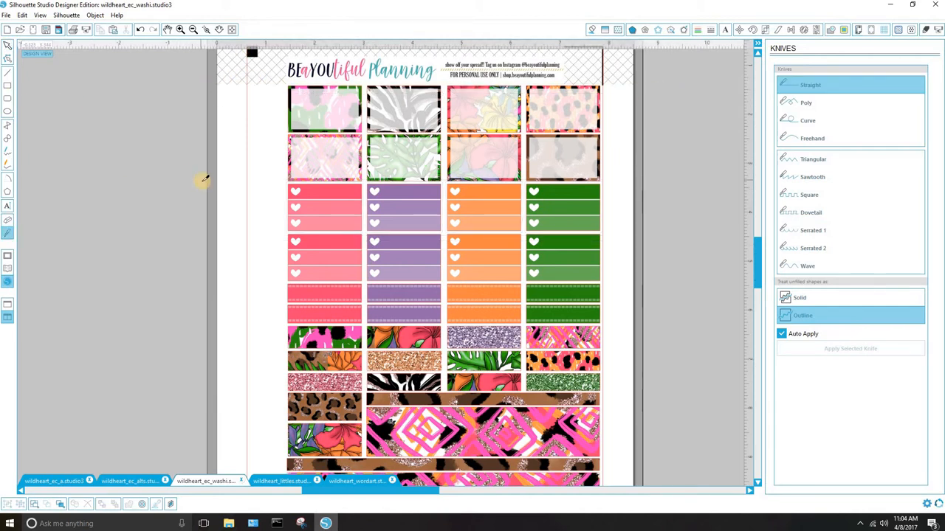
left_click_drag(205, 182, 674, 183)
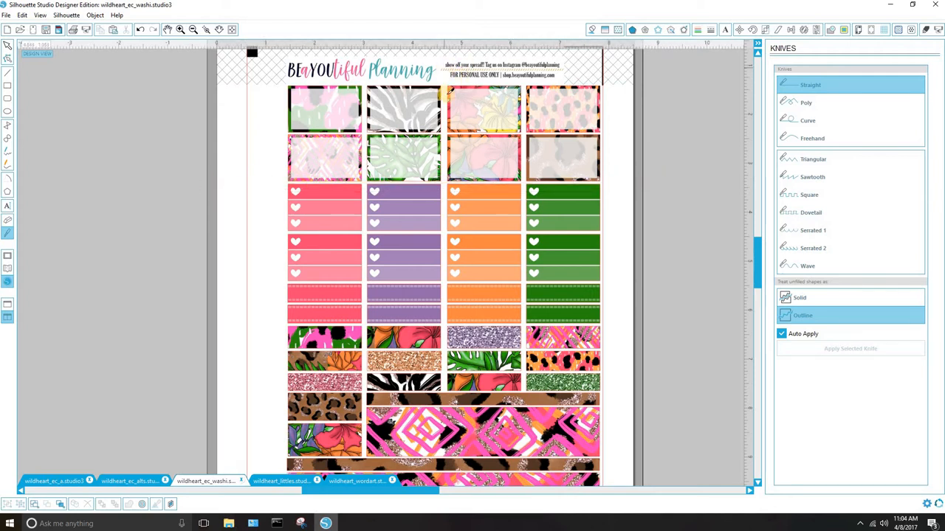
scroll(447, 89, "up", 1)
scroll(447, 92, "up", 2)
left_click_drag(446, 58, 446, 235)
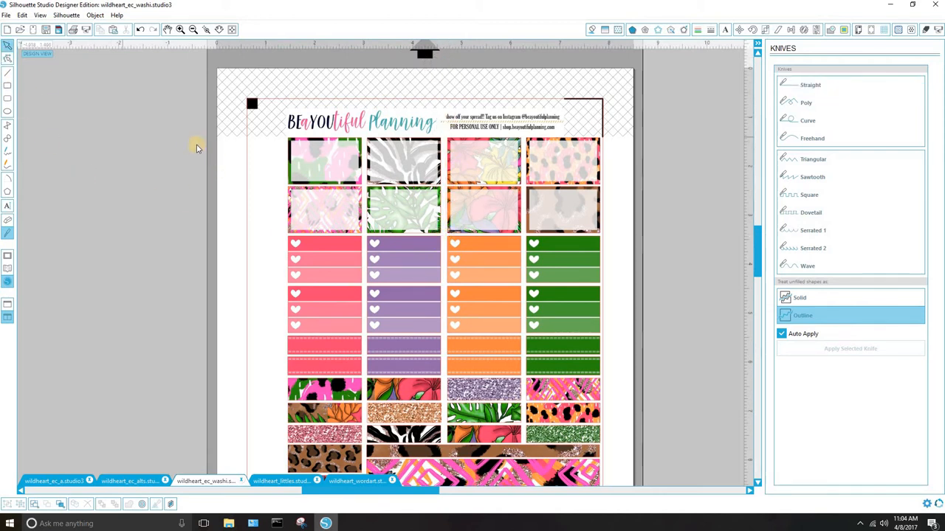
Copy the cut piece with the first two columns of half boxes and switch to wildheart_ec_a.
left_click_drag(197, 142, 433, 220)
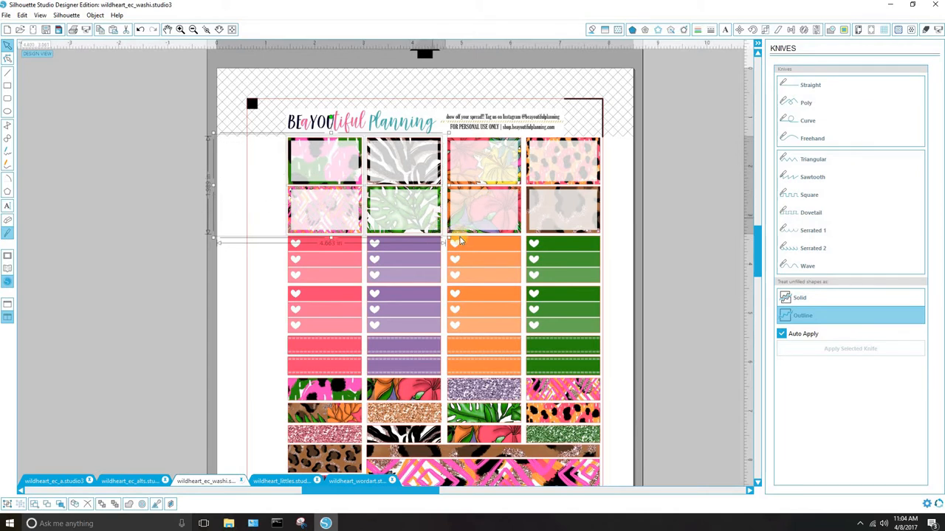
right_click(459, 241)
left_click(54, 481)
right_click(444, 112)
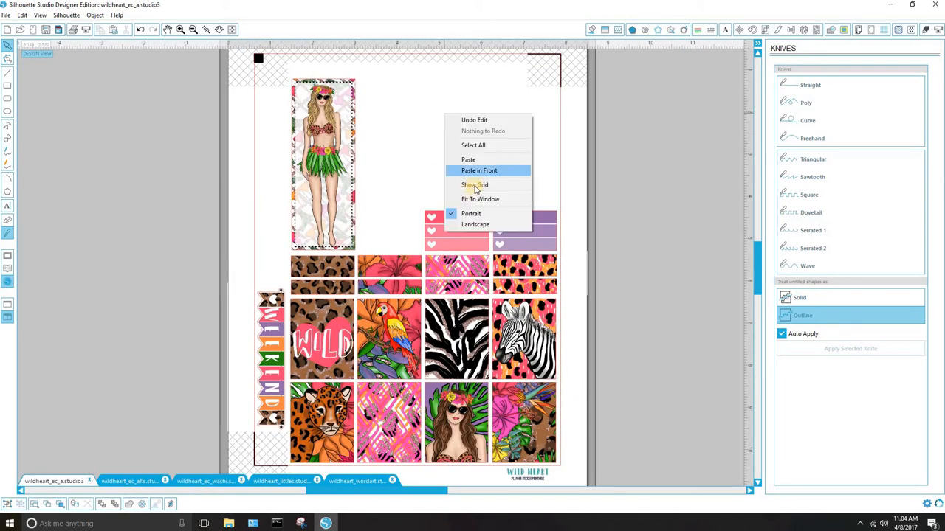
left_click(468, 169)
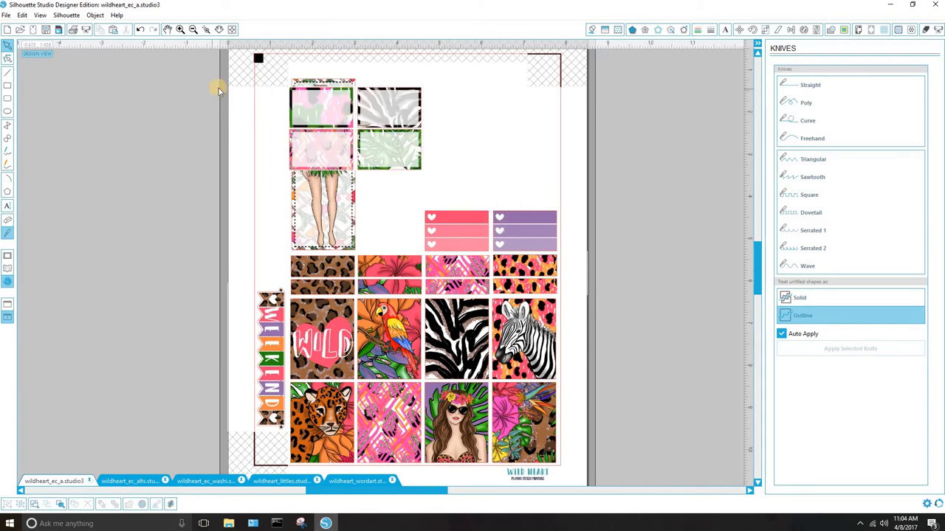
key("ctrl+z")
Paste the four half boxes in front in wildheart_ec_a and move them onto the empty area beside the page.
right_click(485, 101)
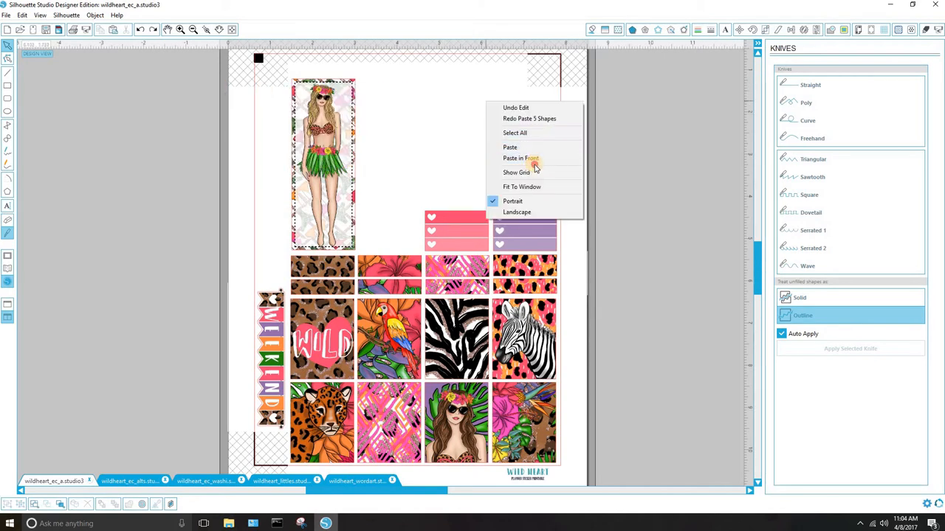
left_click(533, 158)
left_click_drag(398, 131, 568, 167)
left_click_drag(933, 173, 672, 187)
Cut off and delete the blank margin beside the pasted half boxes, then place the boxes above the pink and purple checklists.
left_click(8, 232)
left_click(560, 123)
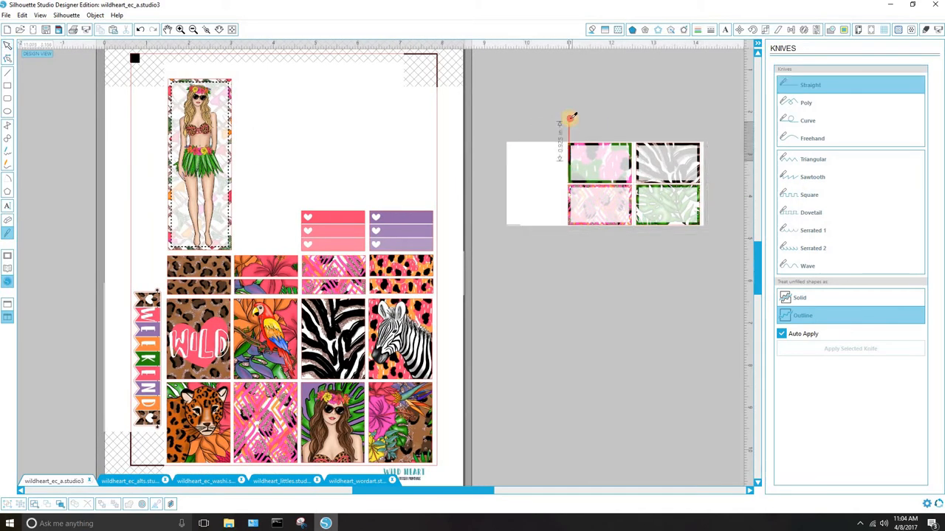
left_click_drag(559, 310, 559, 327)
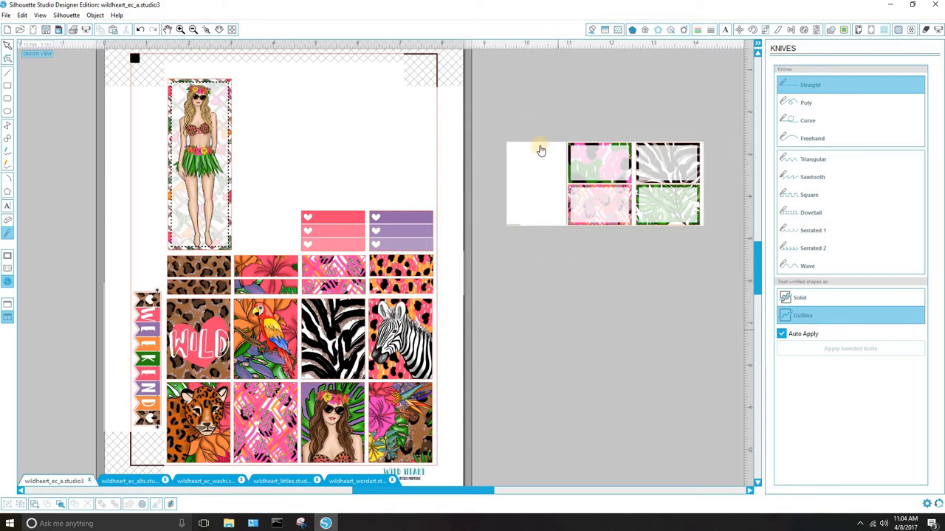
left_click_drag(523, 125, 558, 252)
key("Delete")
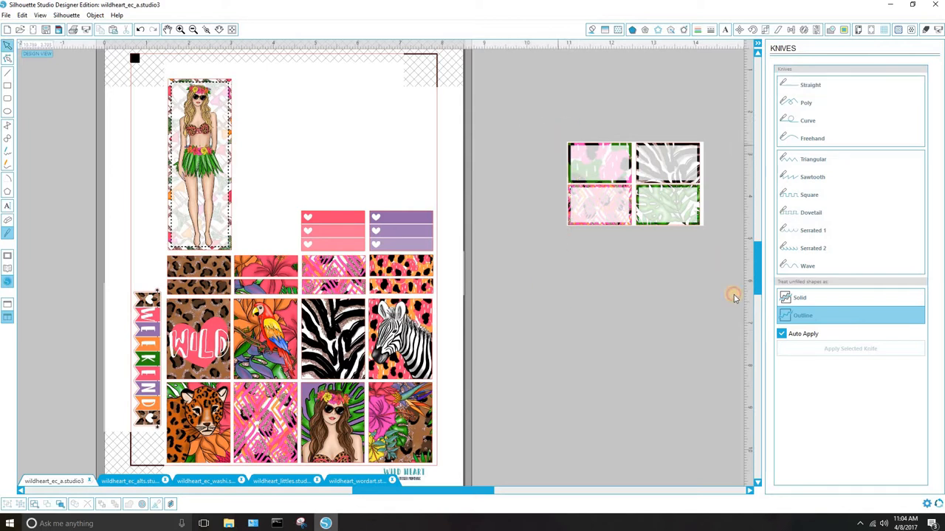
left_click_drag(668, 180, 411, 157)
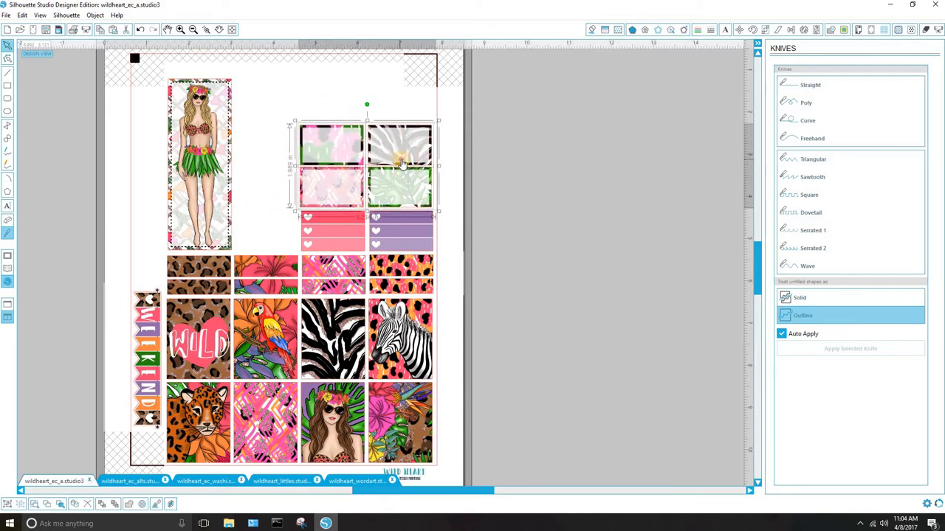
Review the page setup and registration marks, and set the cut mode to Advanced in the cut settings.
left_click(858, 30)
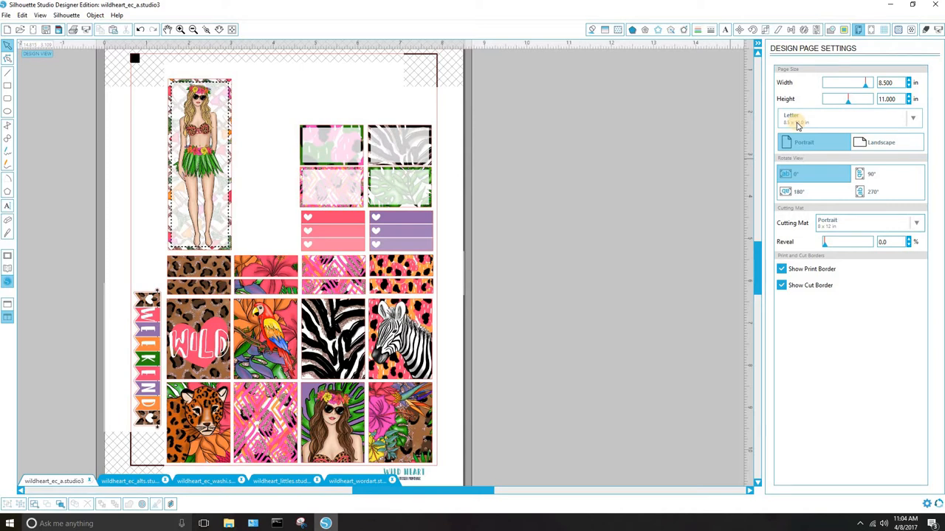
scroll(553, 227, "down", 3)
scroll(553, 227, "up", 2)
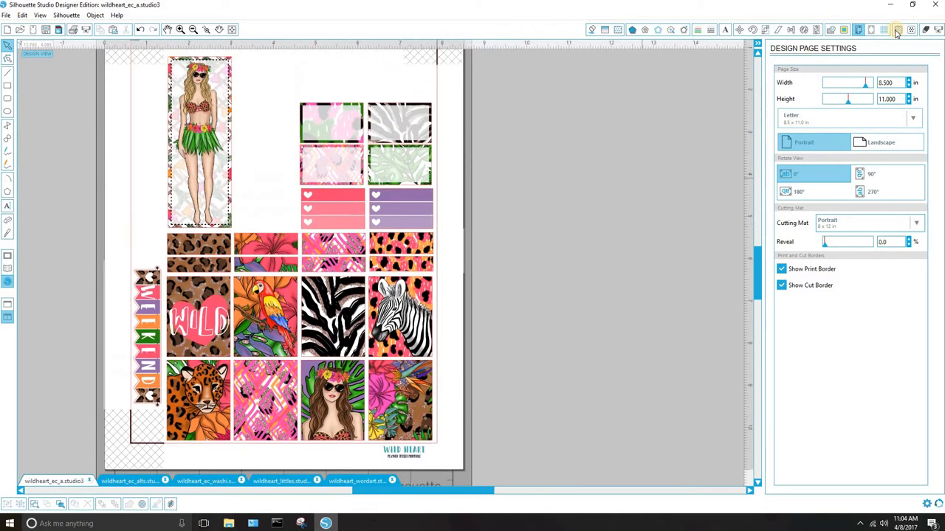
left_click(870, 31)
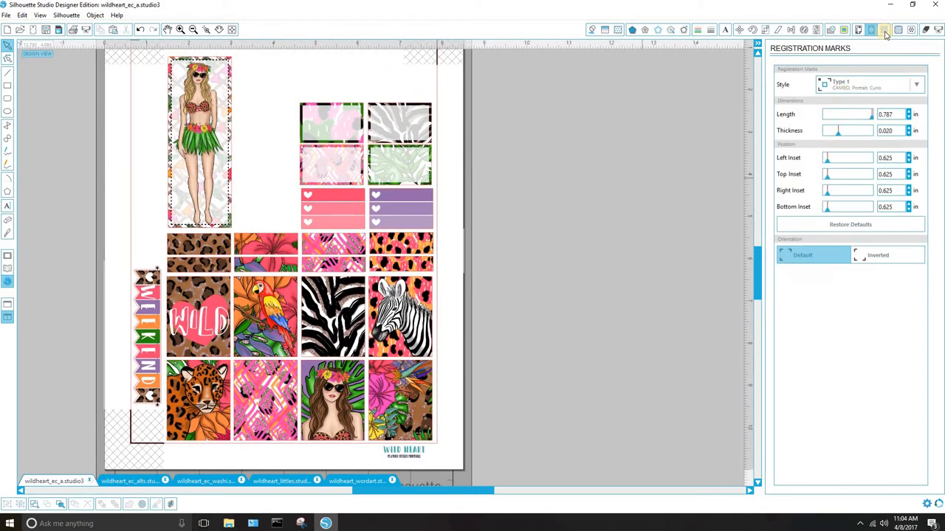
left_click(925, 31)
left_click(782, 115)
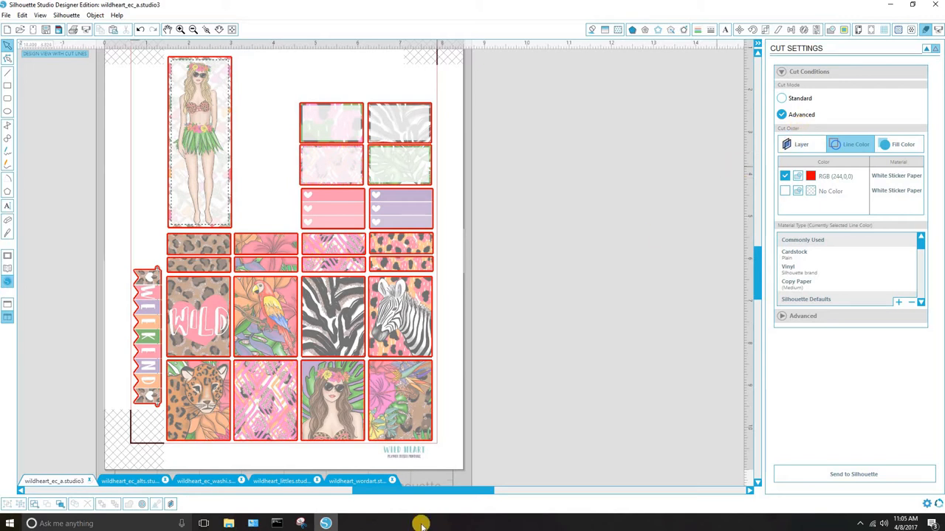
Look through the alts, littles, washi and wordart sheets to examine which stickers each one offers for rearranging.
left_click(136, 484)
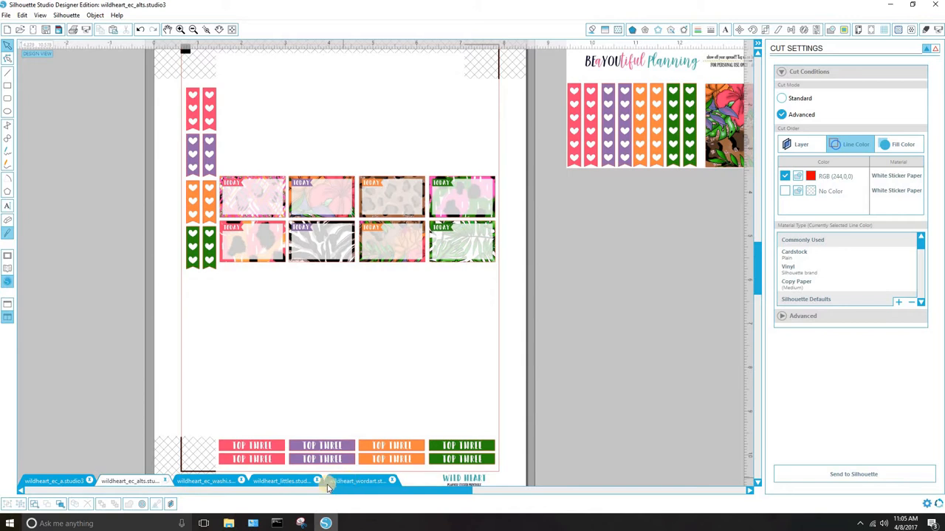
left_click(288, 481)
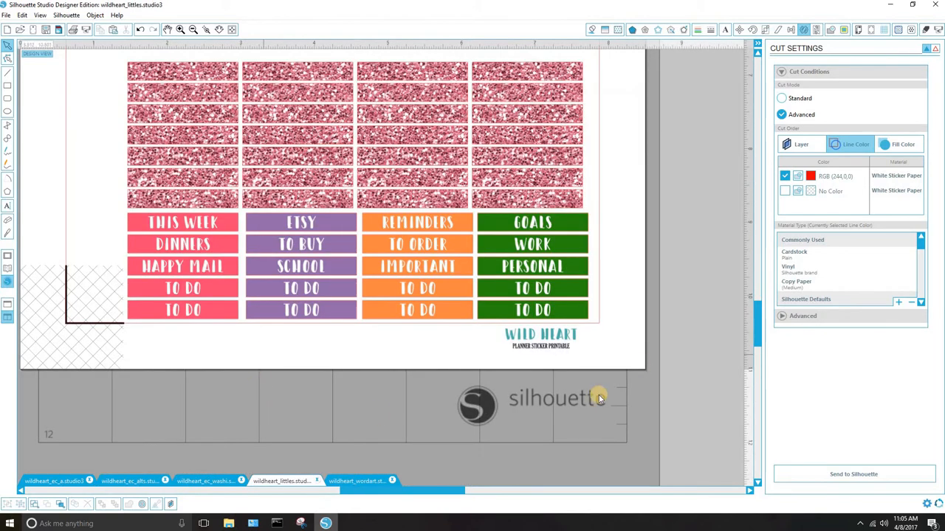
scroll(274, 430, "up", 1)
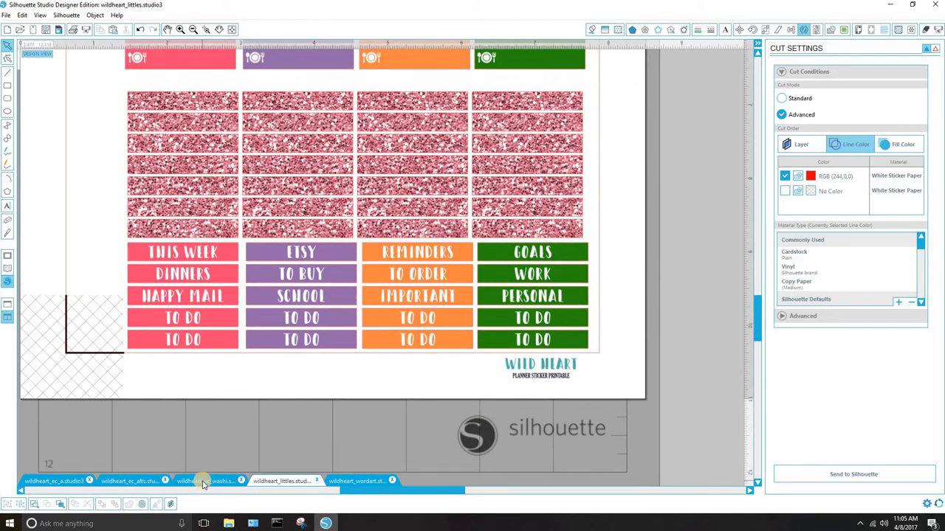
left_click(203, 481)
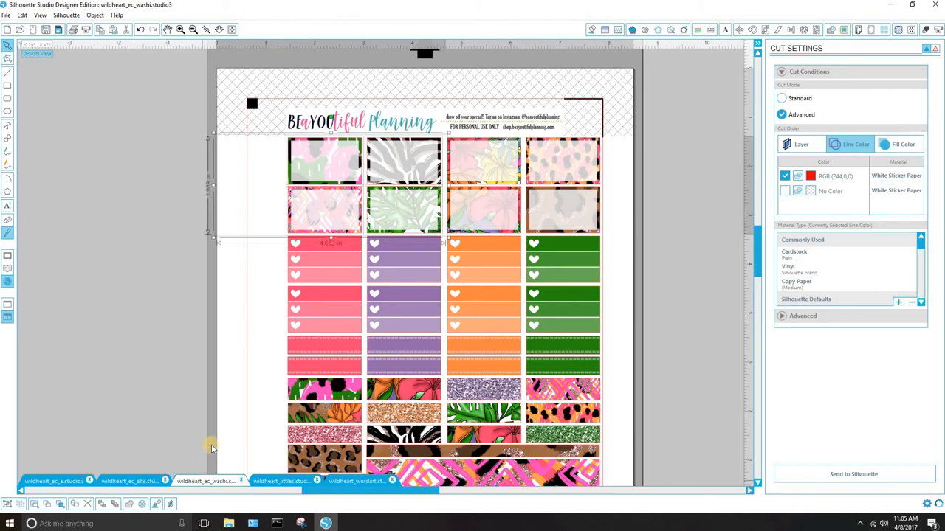
scroll(208, 447, "down", 4)
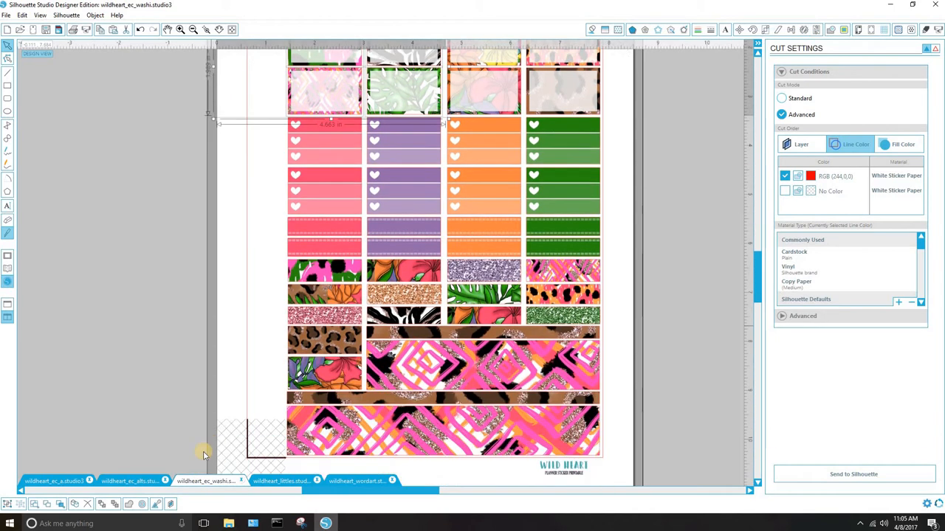
left_click(264, 481)
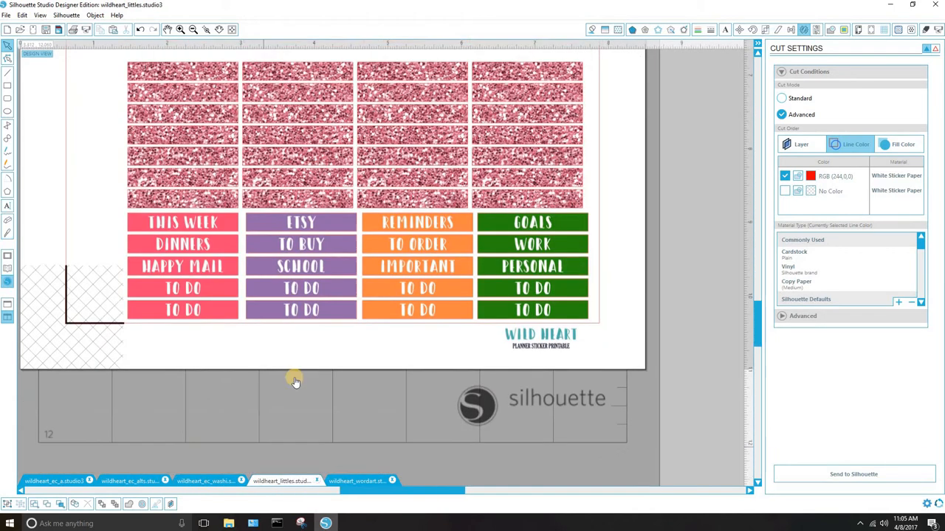
scroll(295, 365, "up", 10)
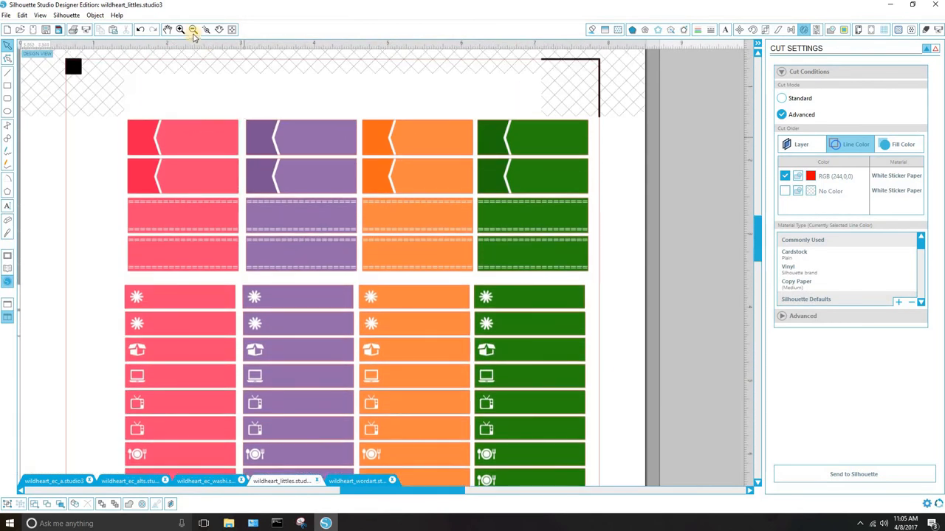
left_click(193, 30)
scroll(244, 155, "down", 5)
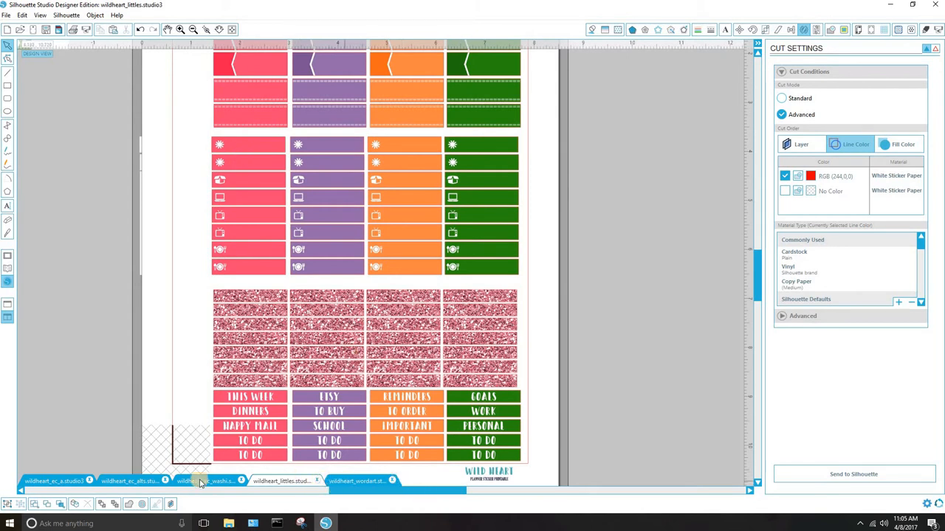
left_click(357, 481)
scroll(243, 353, "up", 3)
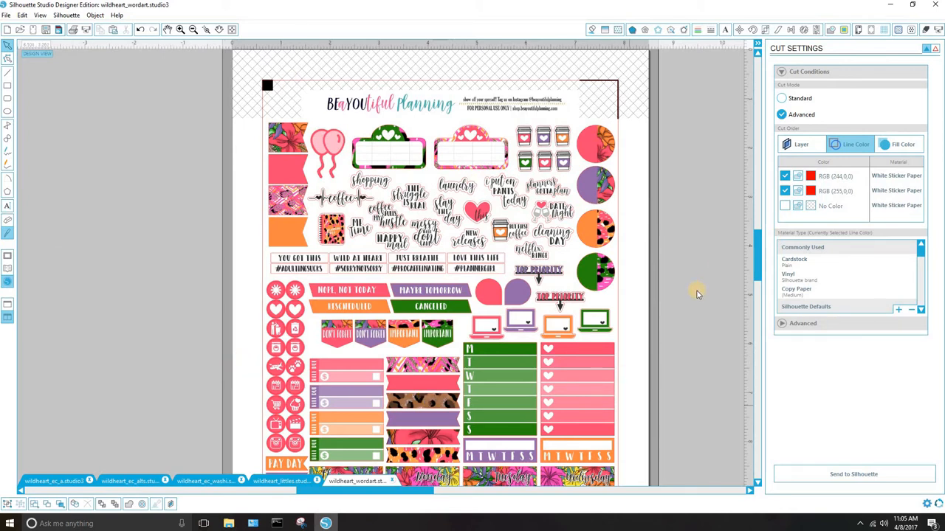
Switch to Chrome and open the Amazon home page.
scroll(569, 357, "down", 3)
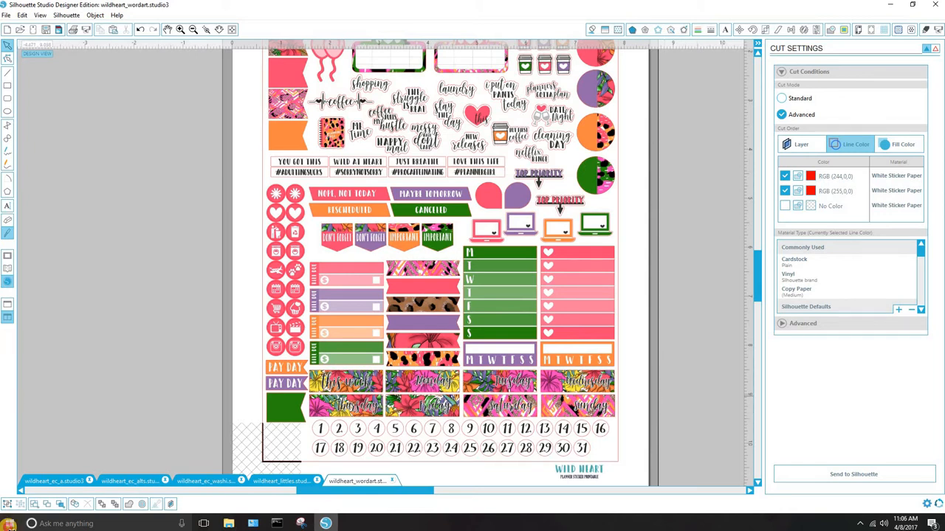
left_click(9, 523)
left_click(357, 350)
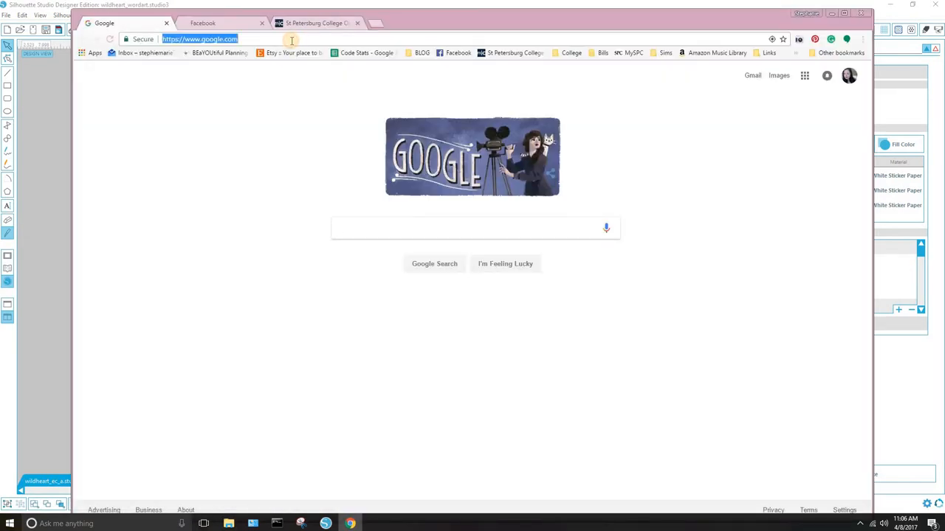
type("amazon")
key("Return")
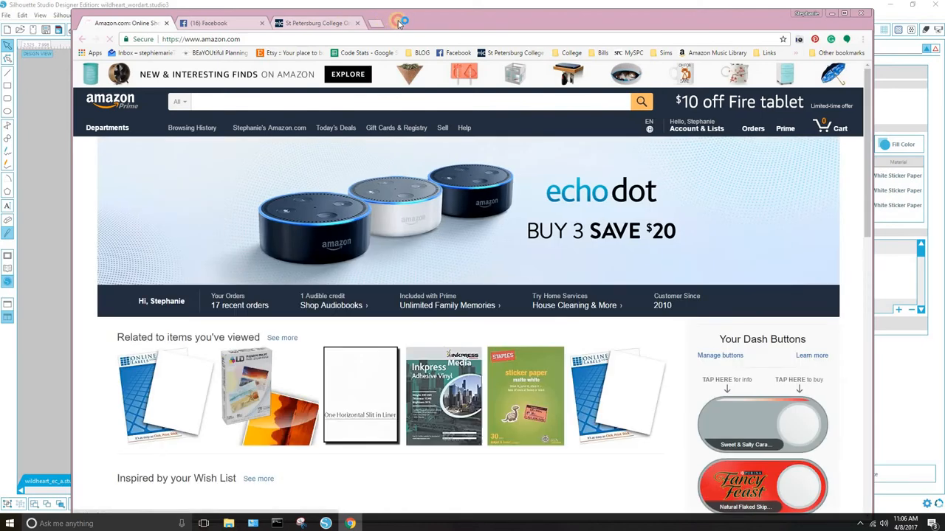
left_click_drag(398, 23, 405, 14)
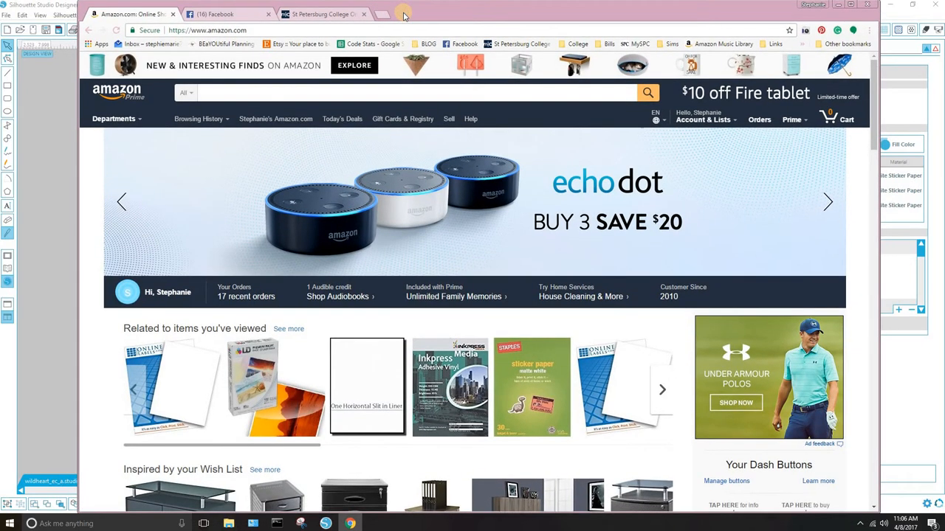
Switch back to Silhouette Studio and open the Silhouette Design Store.
left_click(7, 35)
left_click(5, 15)
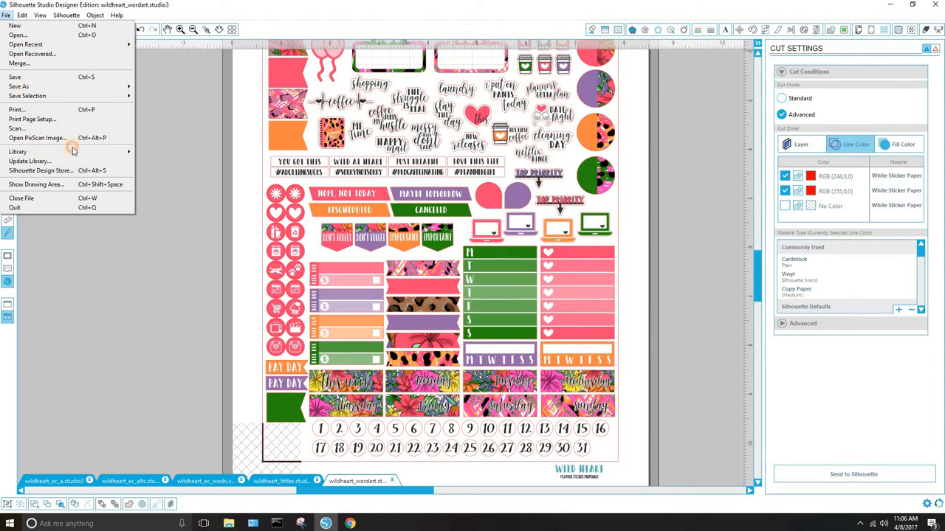
left_click(7, 17)
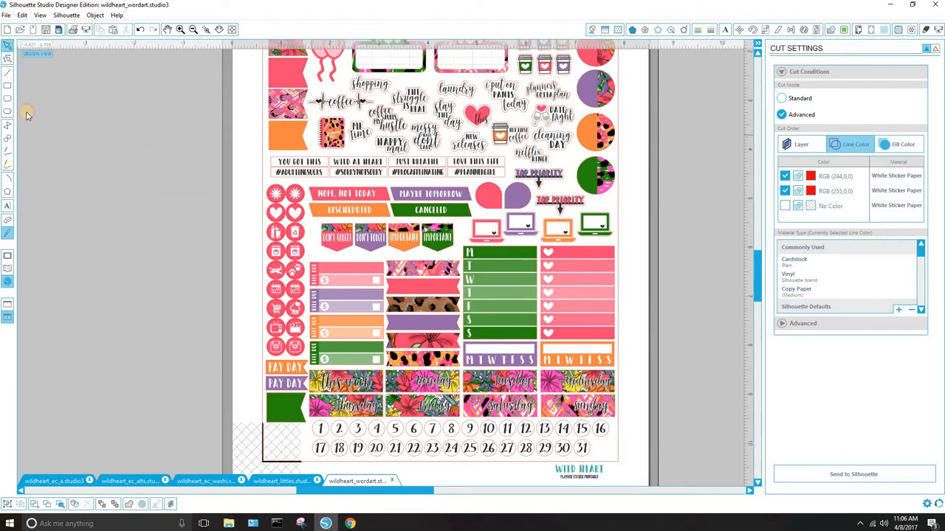
mouse_move(107, 152)
left_click(158, 153)
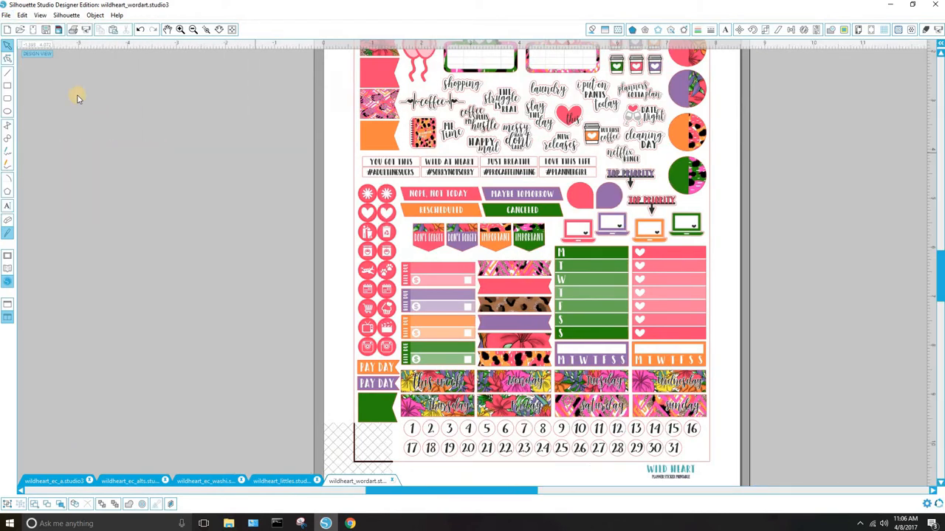
left_click(7, 17)
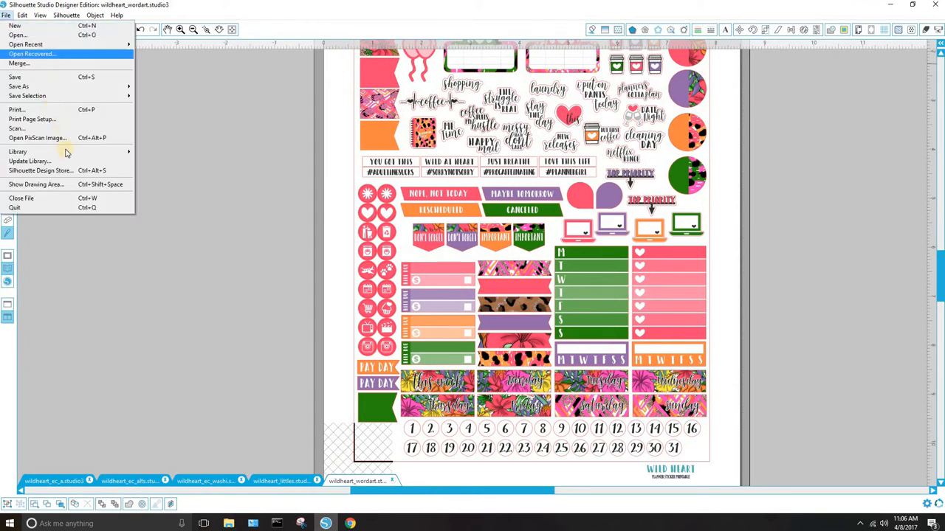
mouse_move(70, 152)
left_click(158, 152)
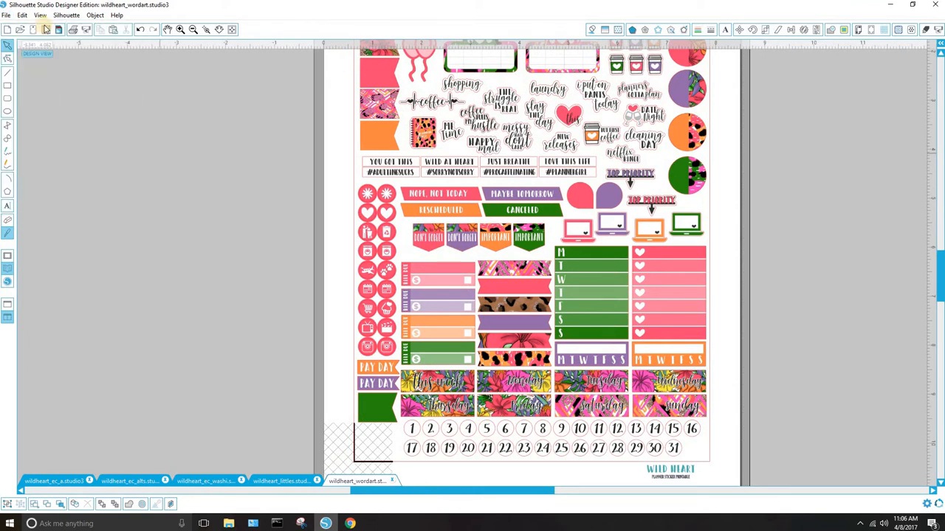
left_click(7, 17)
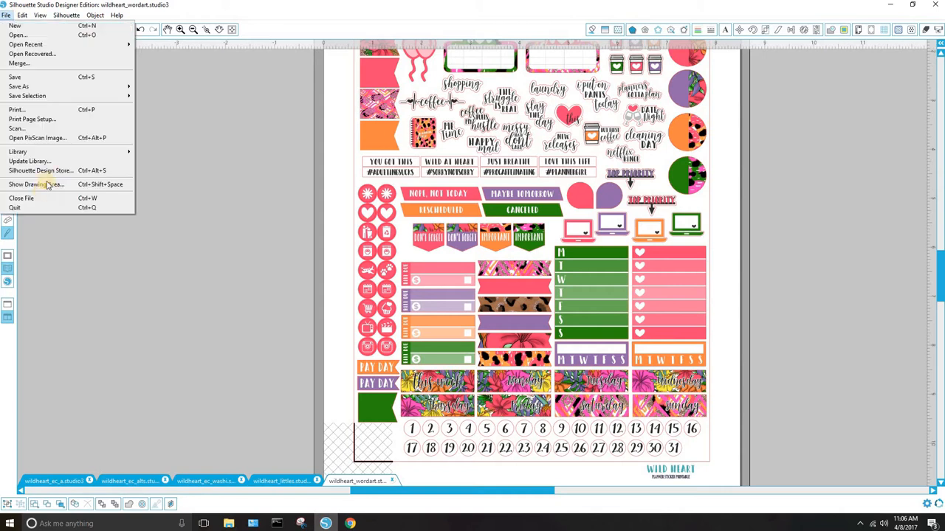
left_click(52, 174)
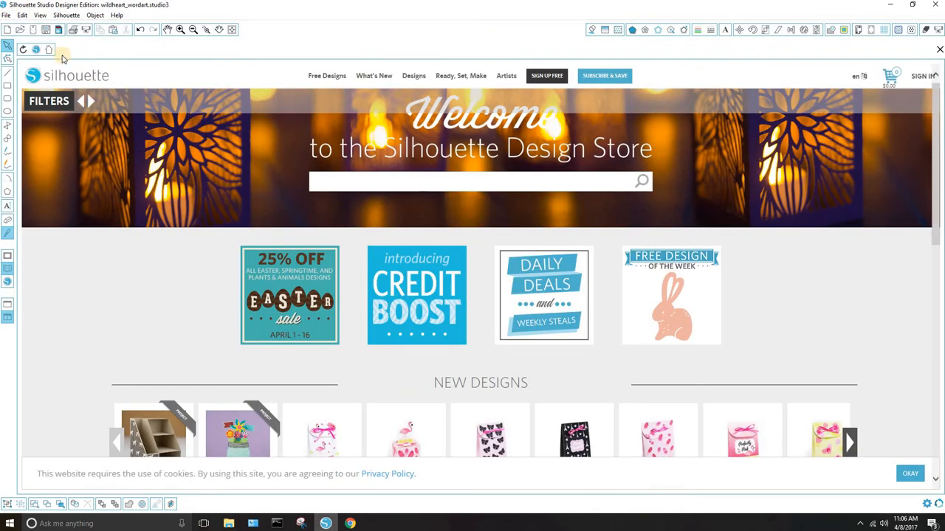
Show the design library, skipping the Silhouette Cloud introduction, and open the butterfly folder under Patterns.
left_click(48, 50)
left_click(411, 327)
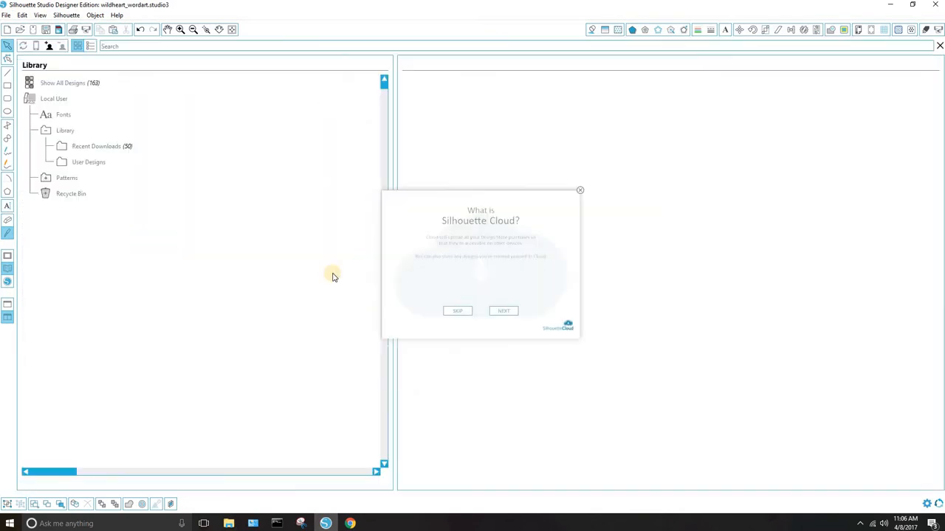
left_click(444, 359)
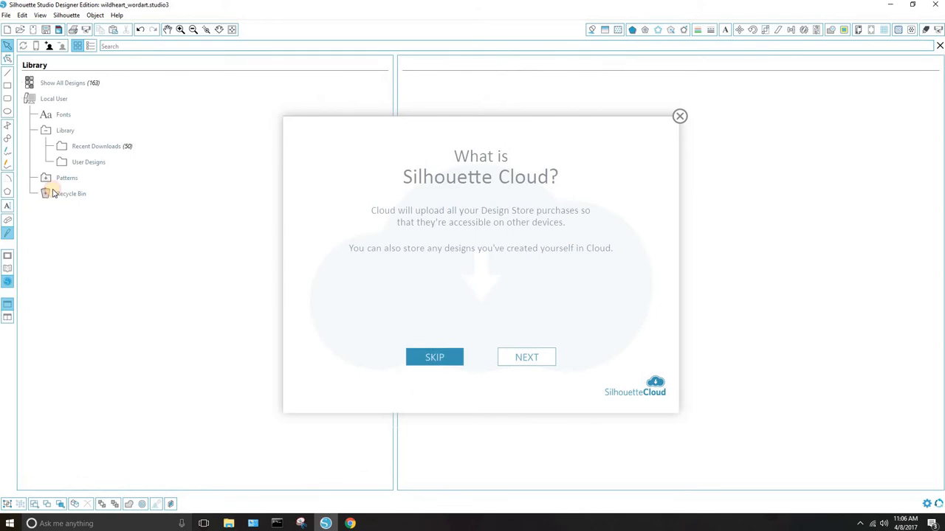
left_click(93, 177)
left_click(84, 195)
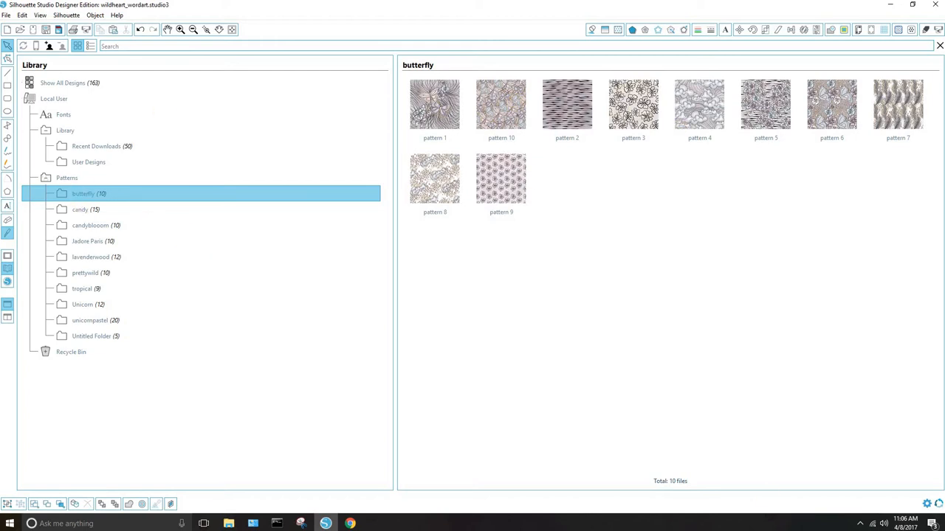
Open the Downloads folder in File Explorer and select the Catstickerset1 folder.
key("super+e")
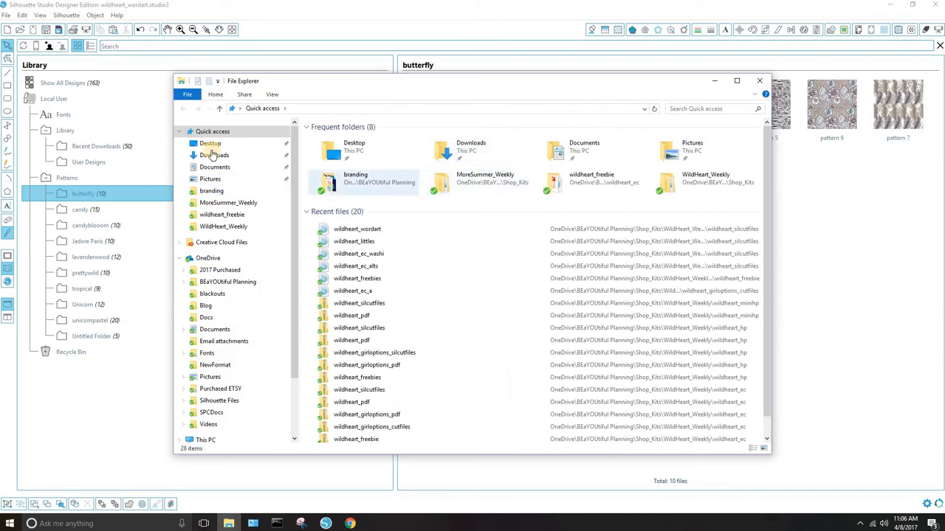
left_click(213, 155)
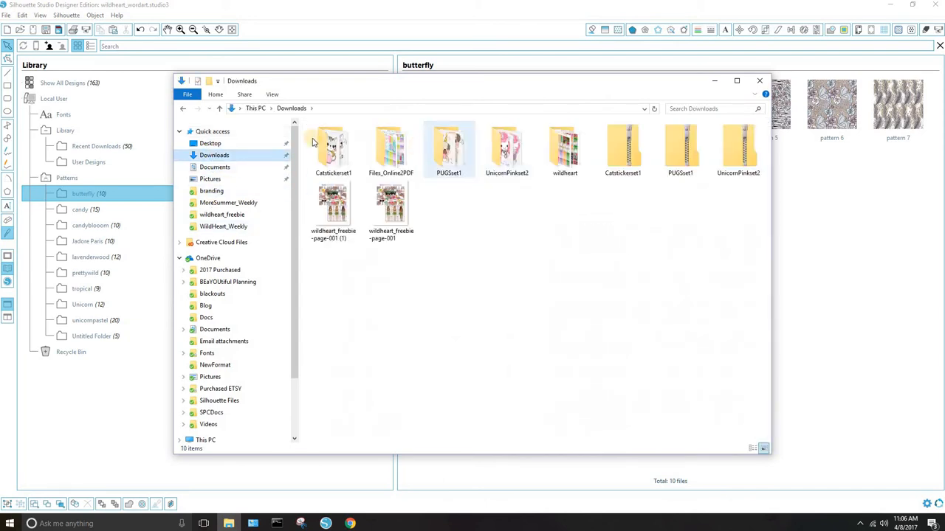
left_click(327, 140)
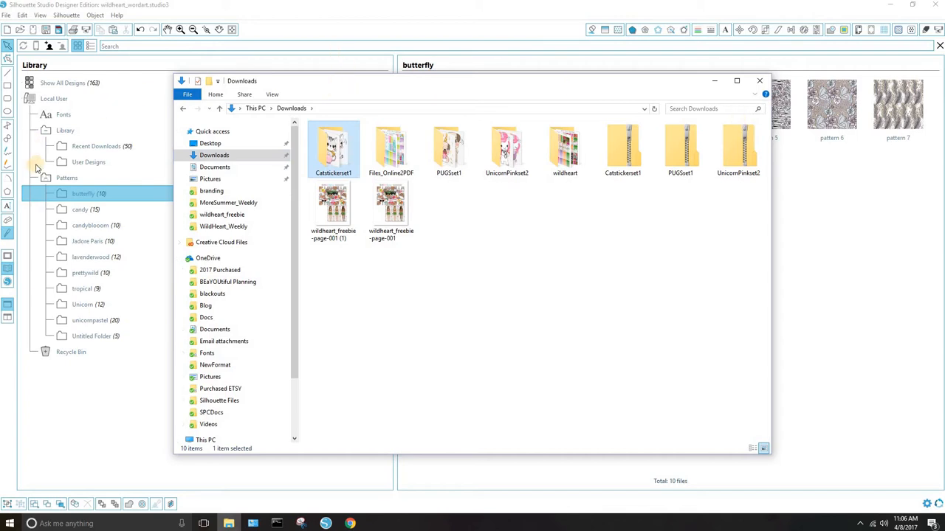
Create a new folder named cats under Library in Silhouette Studio's design library.
left_click(63, 132)
right_click(74, 131)
left_click(84, 133)
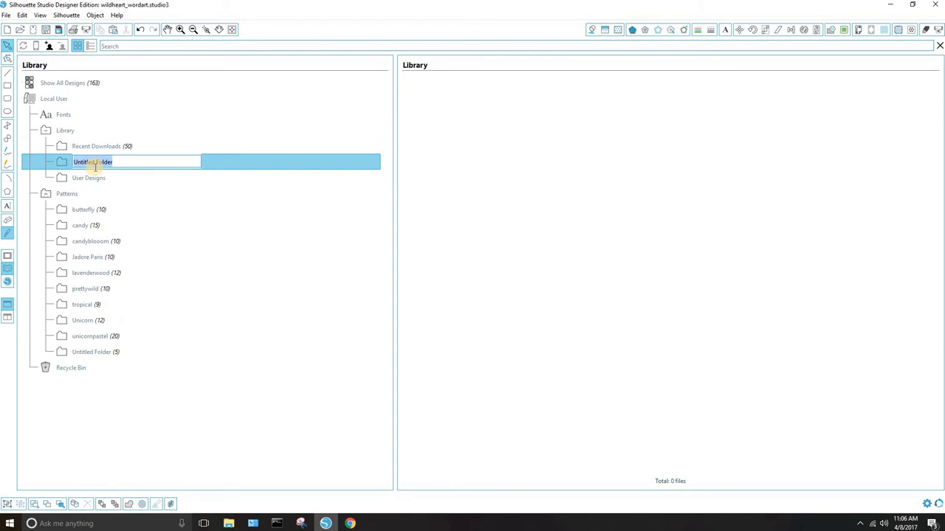
type("cats")
Add all images CAT1 to CAT10 from the downloaded Catstickerset1 folder to the cats library folder, closing File Explorer.
left_click(238, 523)
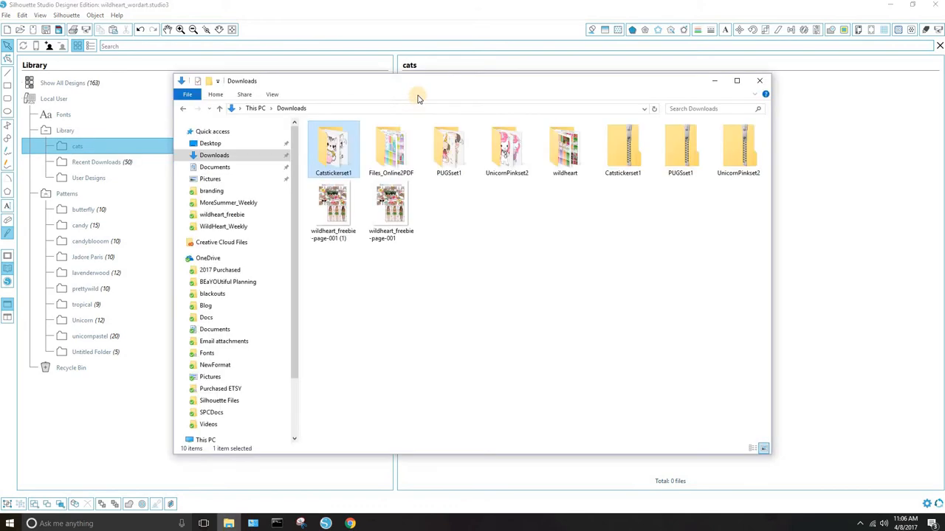
left_click_drag(488, 84, 944, 79)
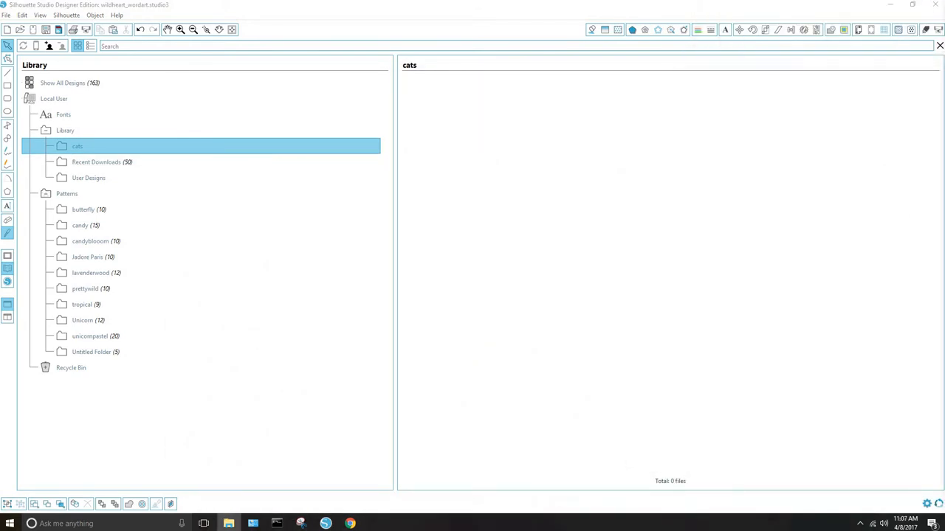
left_click_drag(944, 30, 499, 166)
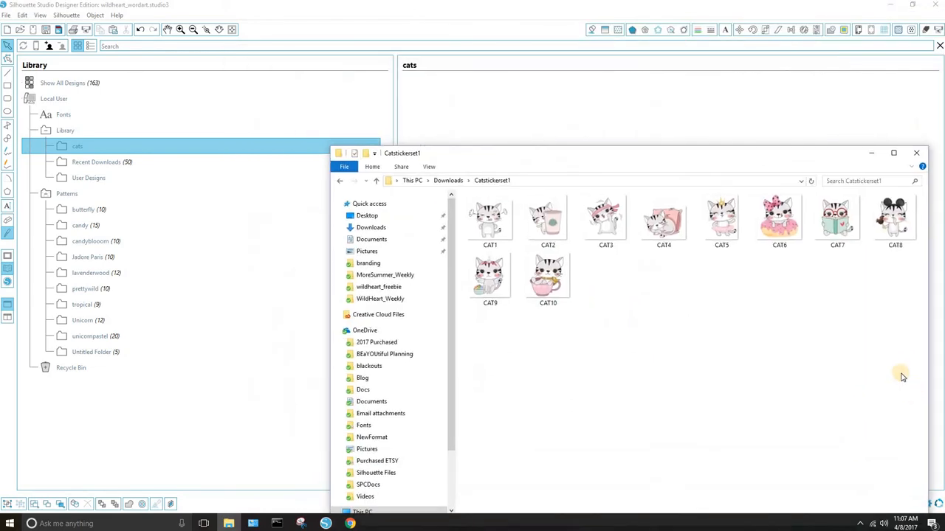
left_click_drag(912, 371, 65, 147)
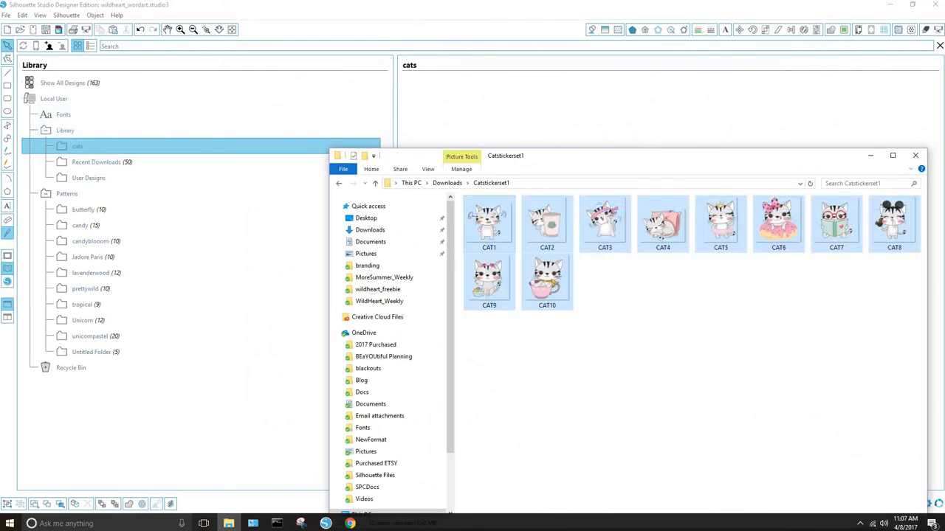
left_click_drag(540, 222, 86, 127)
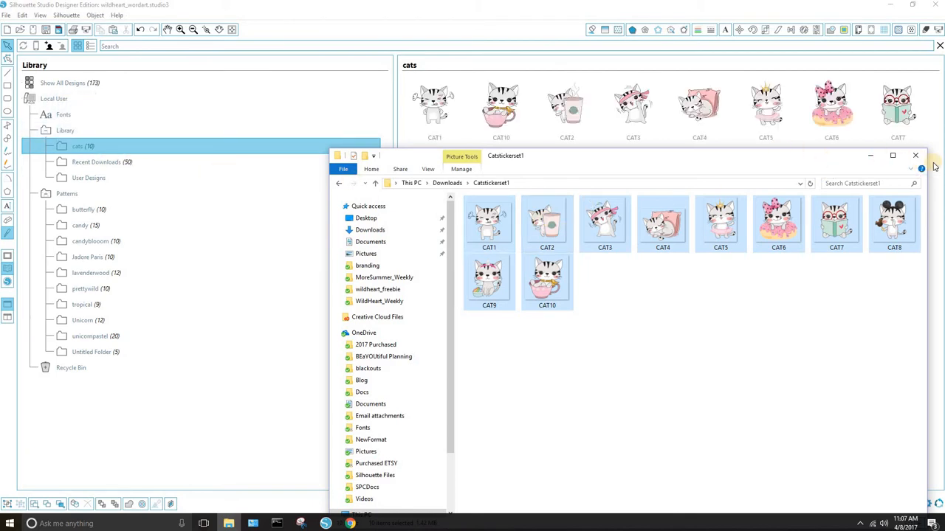
left_click(915, 155)
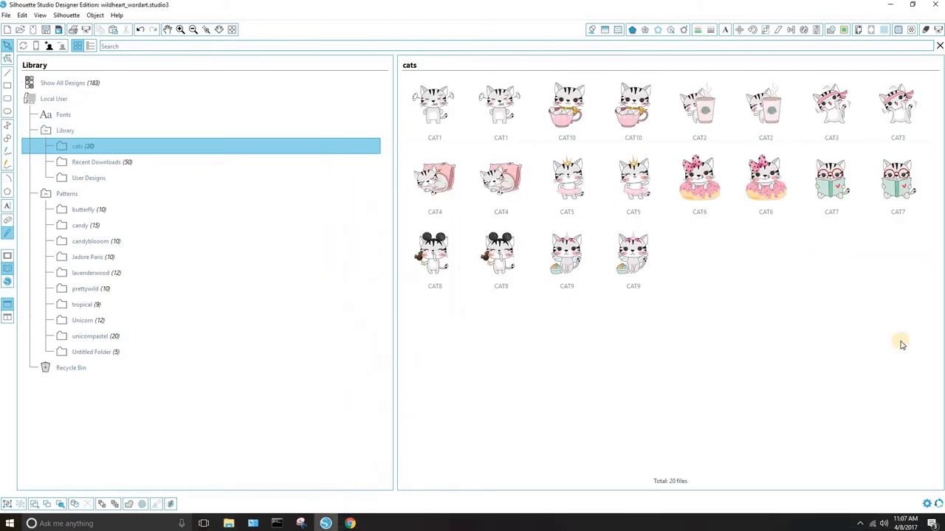
Delete the duplicate copy of each image CAT1 to CAT10 from the cats library folder.
left_click(496, 110)
right_click(489, 111)
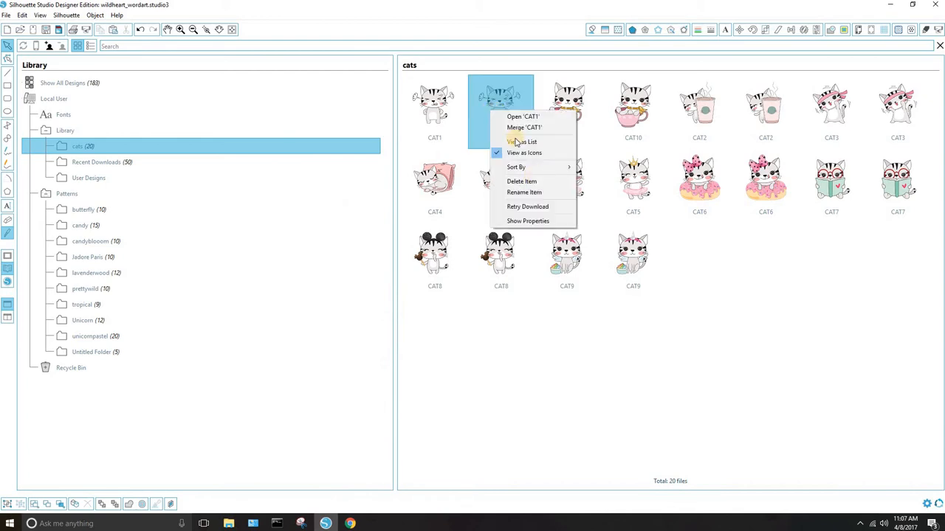
left_click(528, 182)
right_click(504, 107)
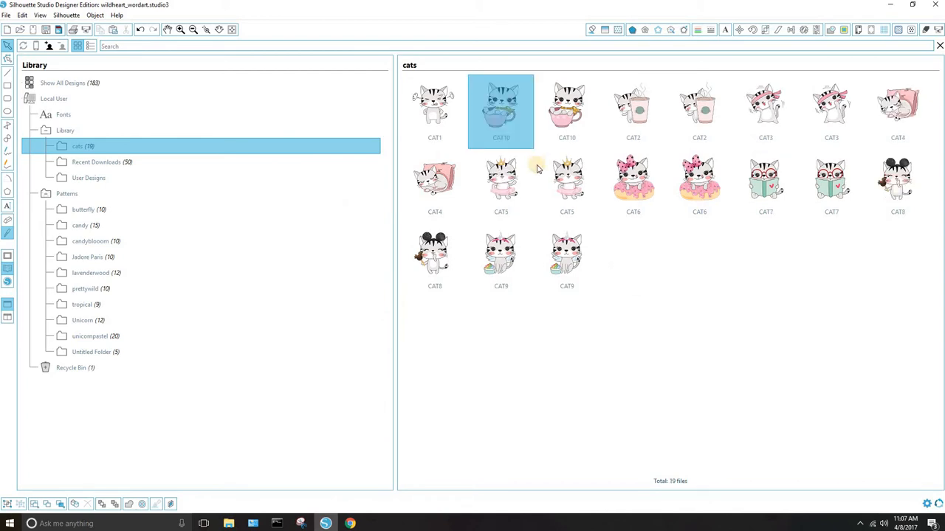
left_click(546, 179)
right_click(573, 108)
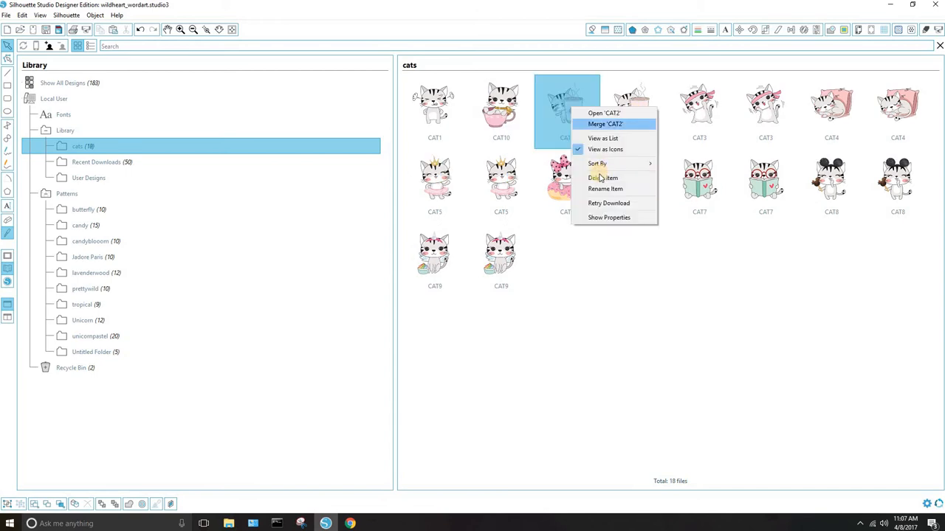
left_click(590, 177)
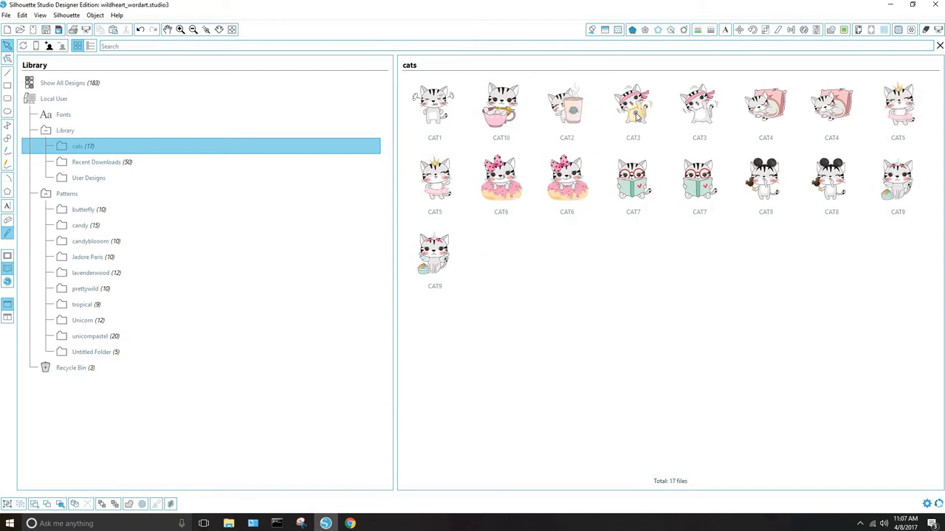
right_click(637, 115)
left_click(655, 184)
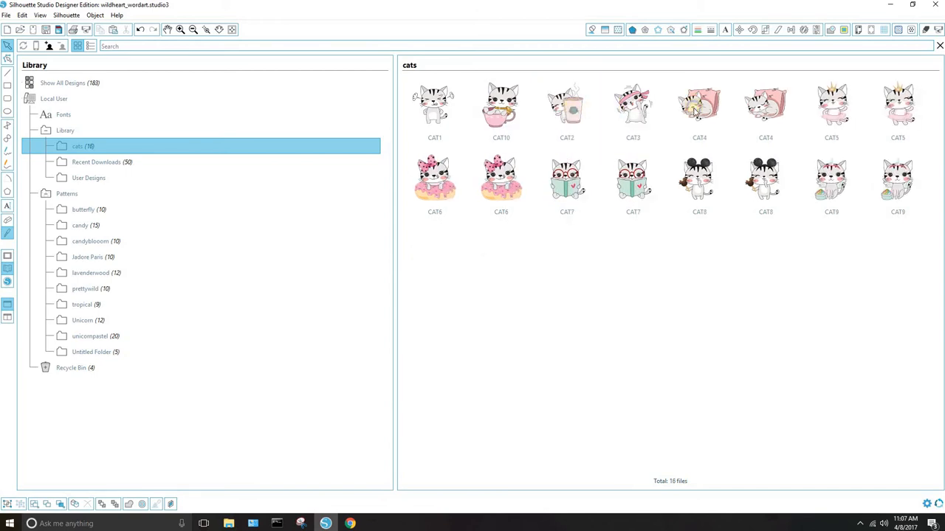
right_click(696, 108)
left_click(738, 181)
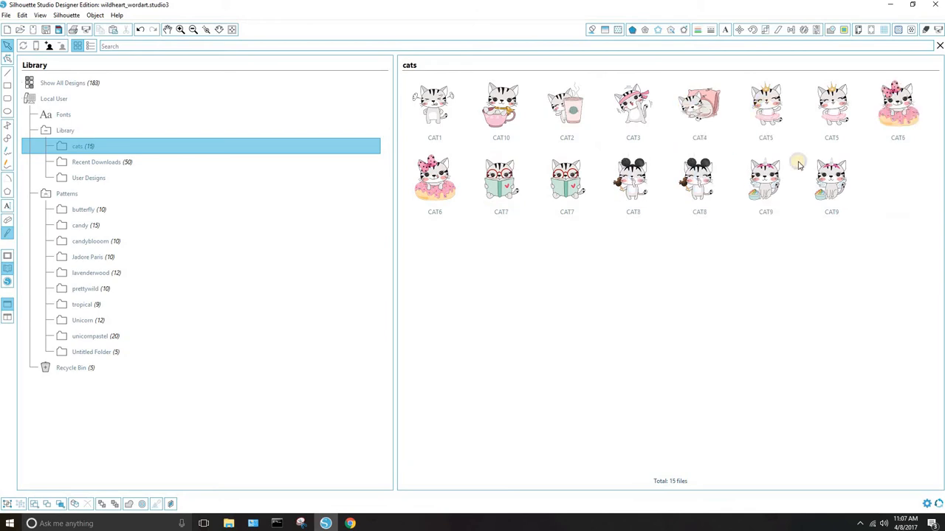
right_click(767, 107)
left_click(803, 177)
right_click(833, 107)
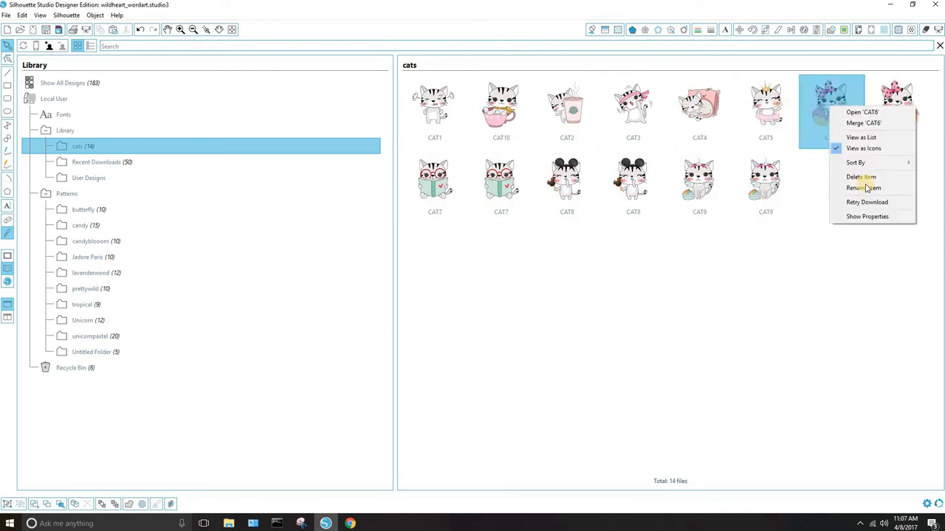
left_click(861, 178)
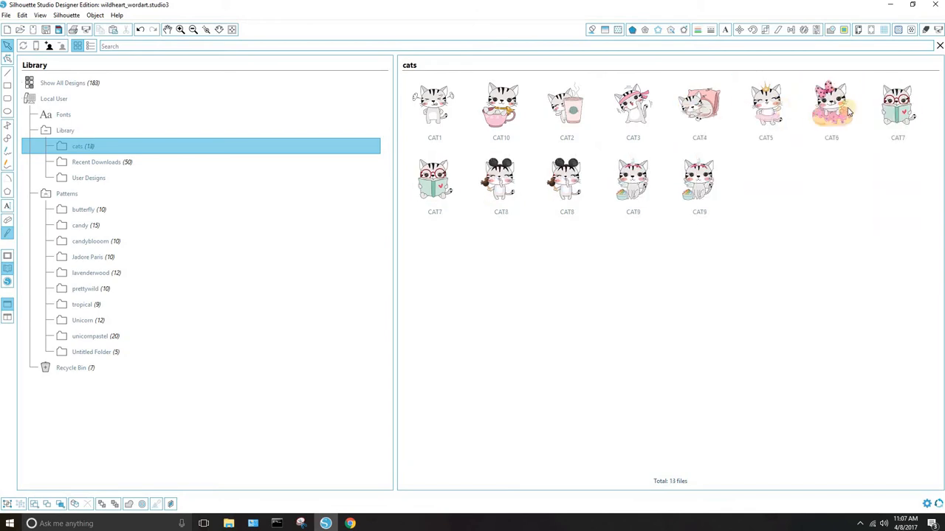
right_click(445, 173)
left_click(476, 243)
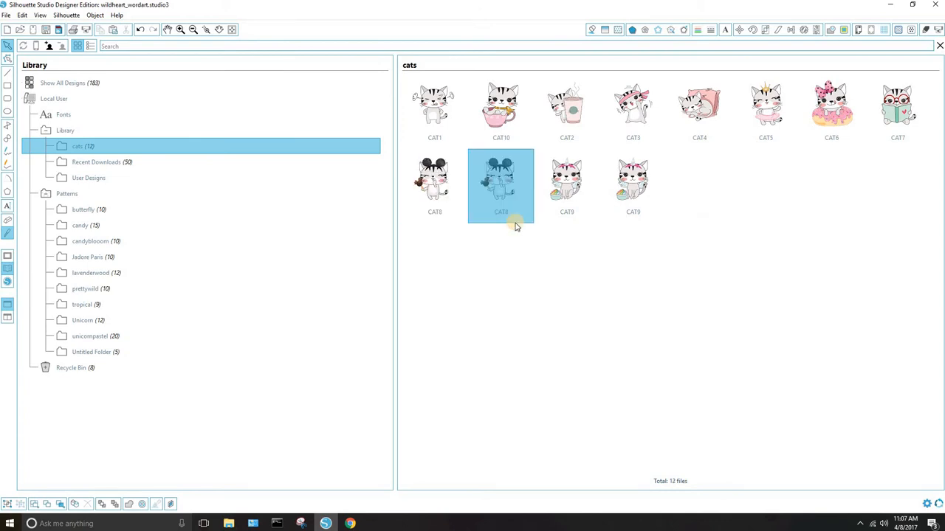
right_click(493, 195)
left_click(524, 265)
right_click(551, 179)
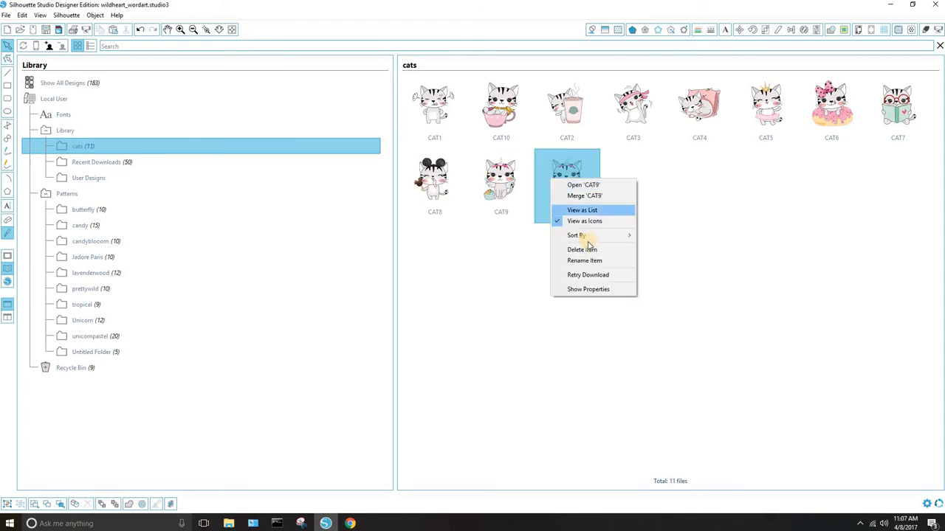
left_click(585, 250)
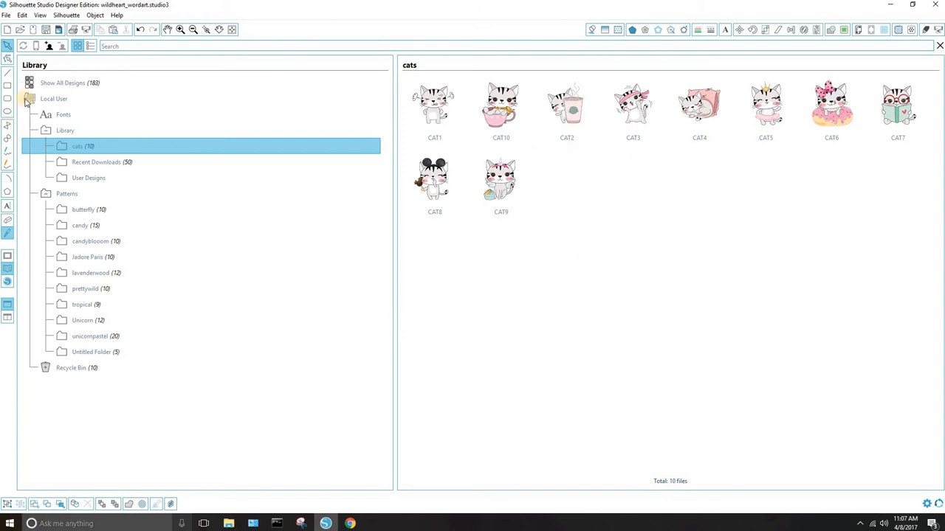
Return to the design view and open the moresummerl_ec_freebies file from the Silhouette Files folder.
left_click(8, 49)
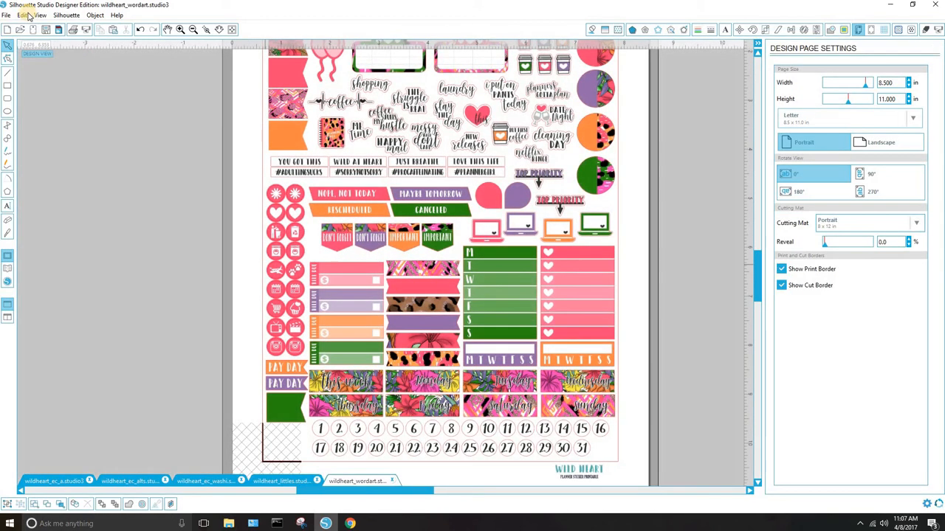
left_click(6, 15)
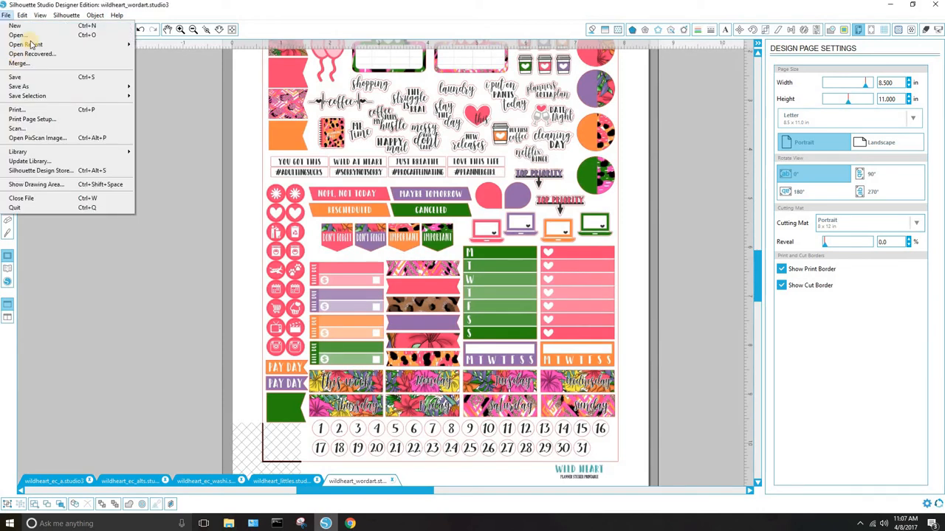
left_click(30, 33)
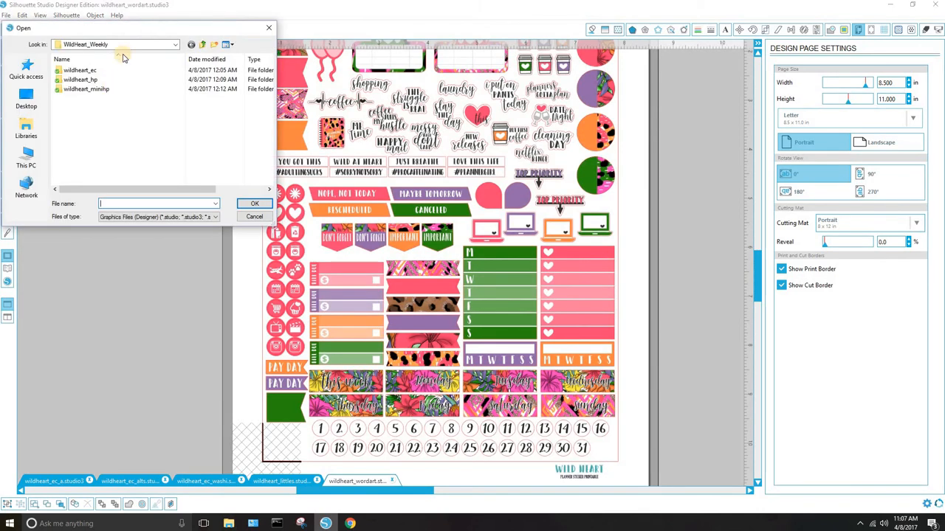
left_click(203, 44)
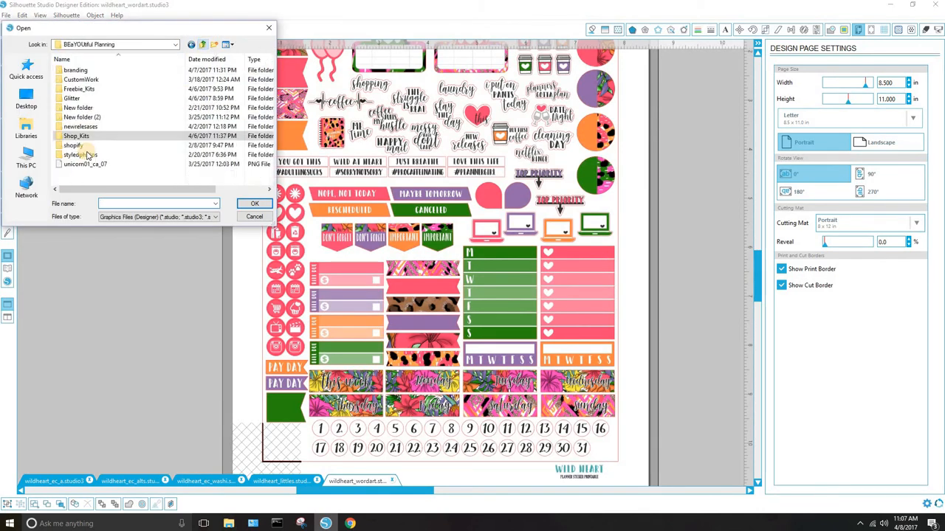
left_click(202, 45)
key("Return")
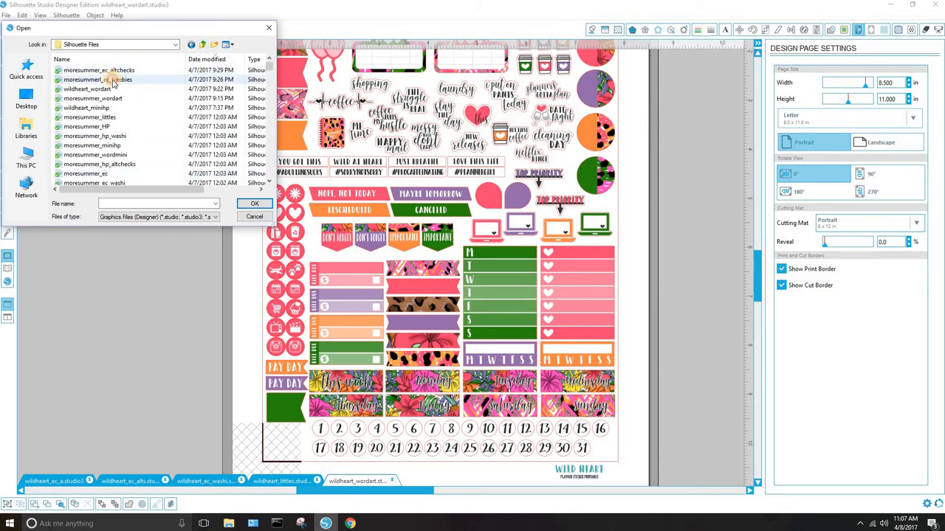
double_click(113, 84)
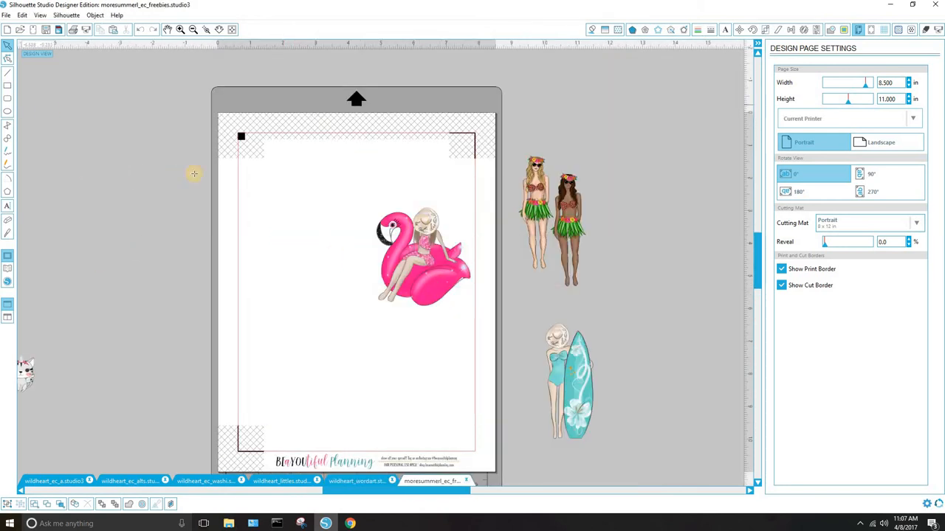
Sketch a rectangle about 2.09 in wide and 2.8 in high beside the flamingo, and close the freebies document without saving.
key("r")
left_click_drag(249, 181, 319, 272)
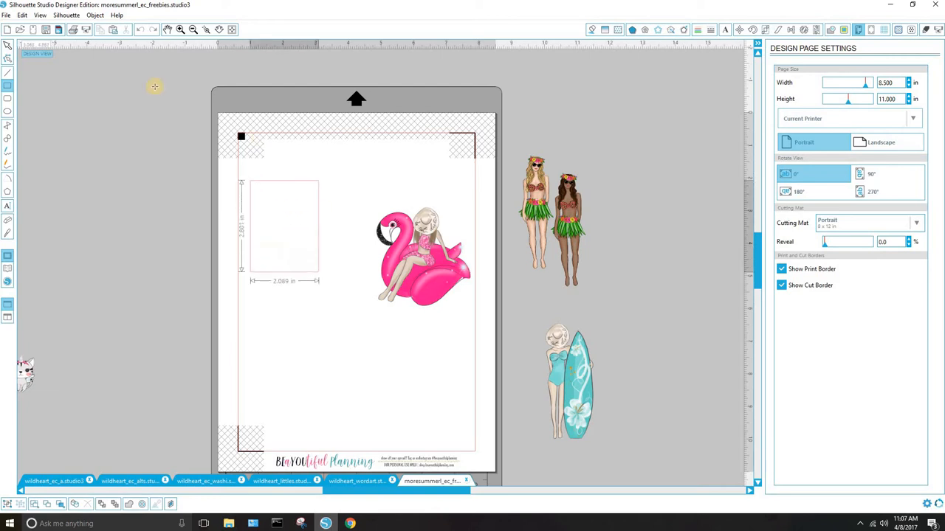
left_click(466, 480)
left_click(472, 278)
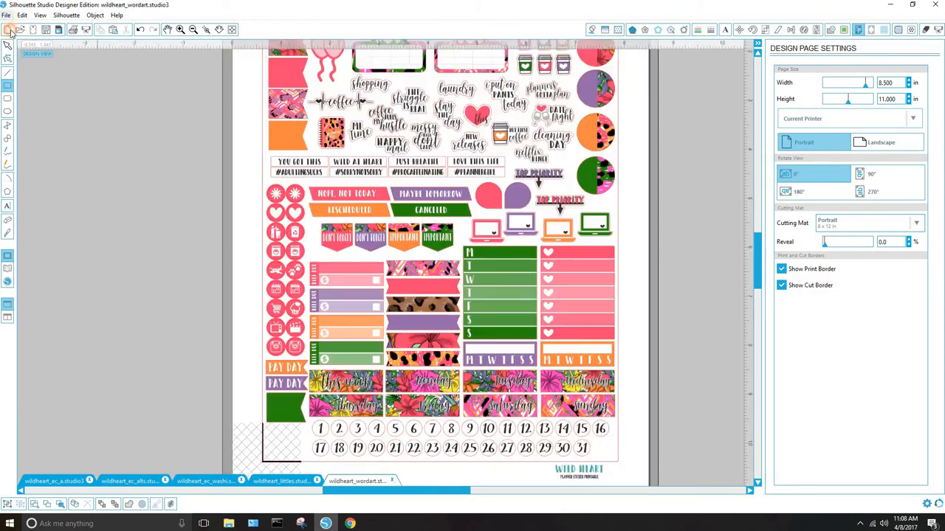
Open the moresummer_ec_altchecks file from the Silhouette Files folder and switch to the Select tool.
left_click(6, 15)
left_click(16, 35)
double_click(126, 98)
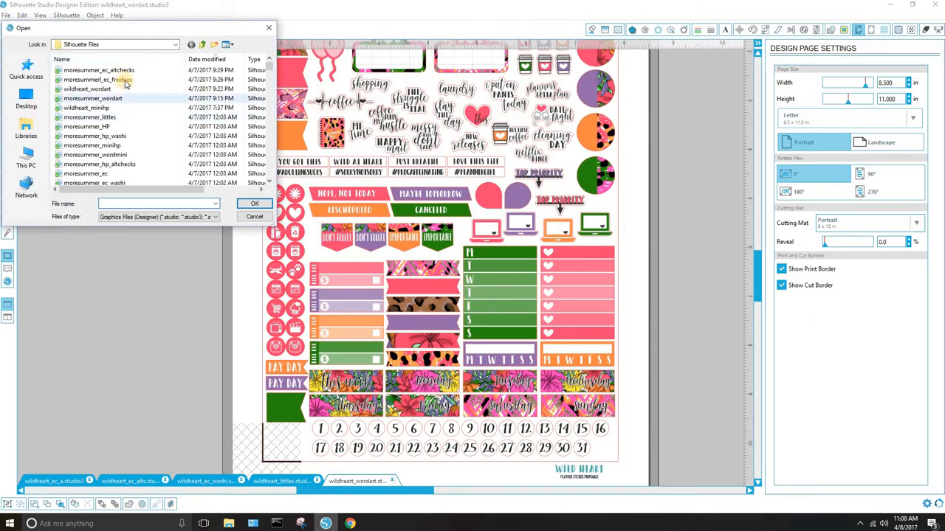
double_click(127, 71)
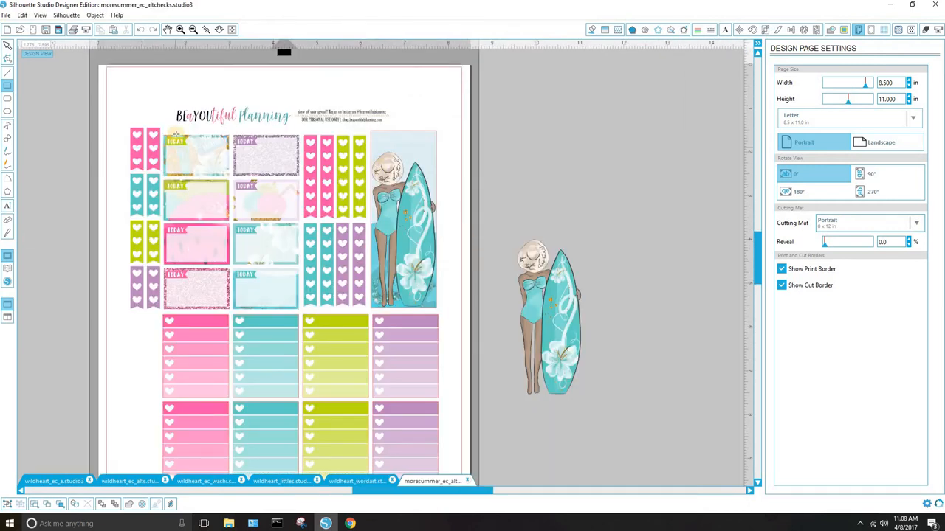
left_click(6, 46)
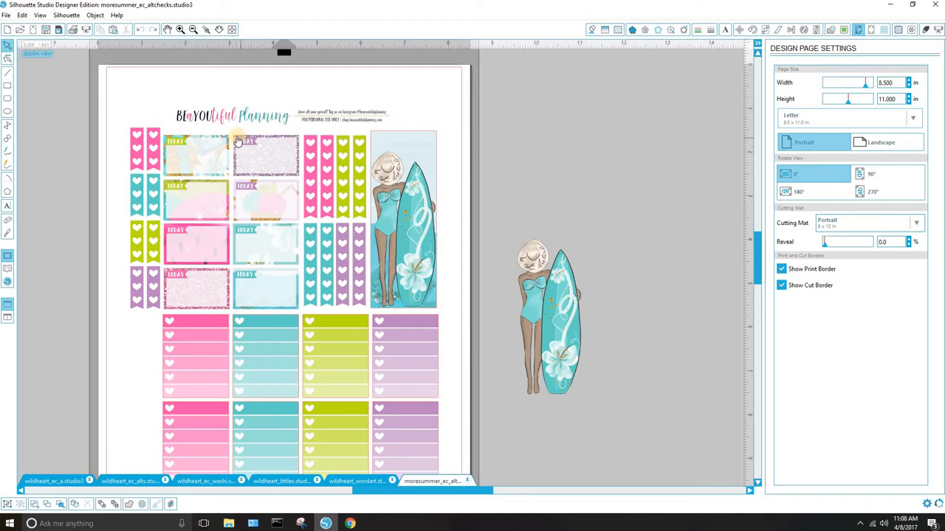
Copy the purple glitter fill onto the light blue Today box with the eyedropper, and recolor the adjacent teal heart strip purple.
left_click(244, 163)
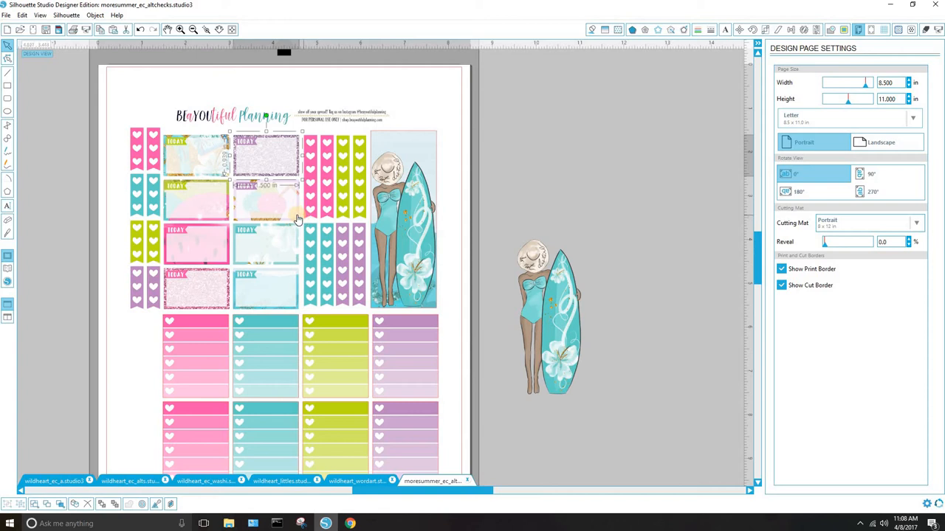
left_click(296, 277)
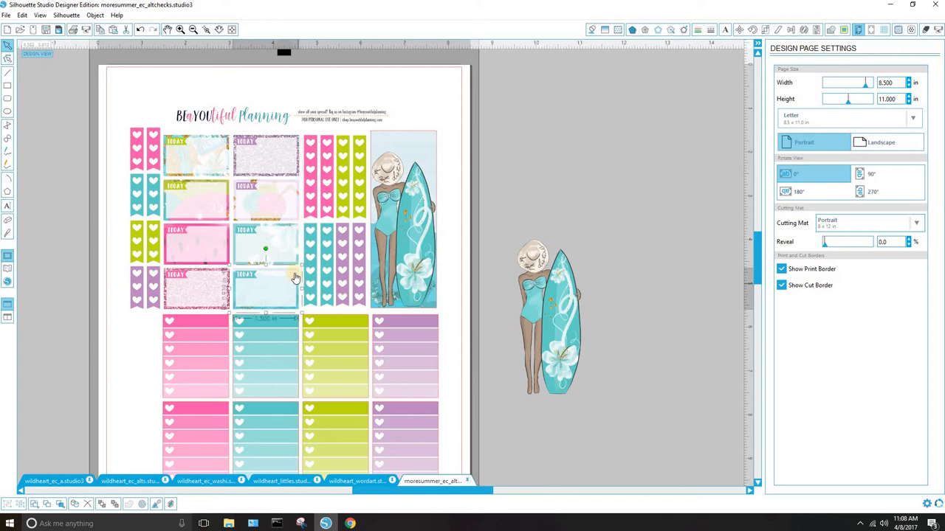
left_click(230, 275)
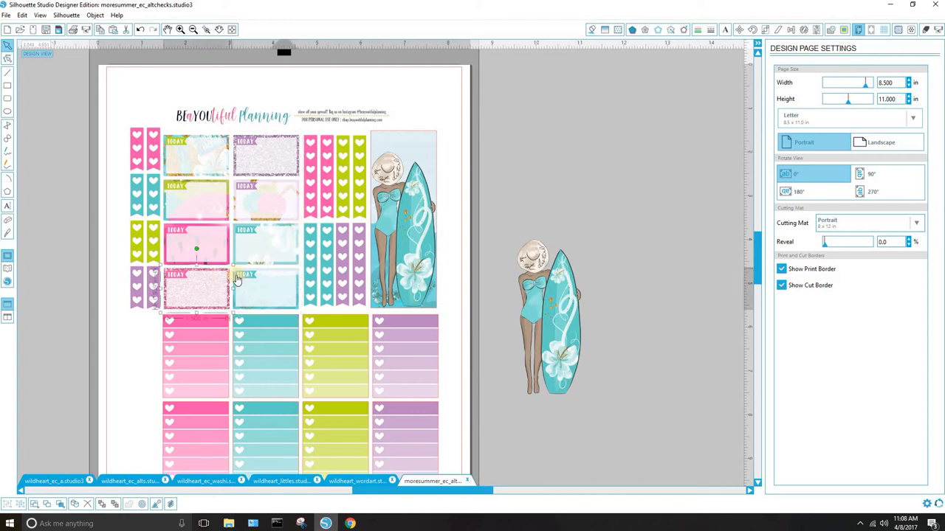
left_click(297, 307)
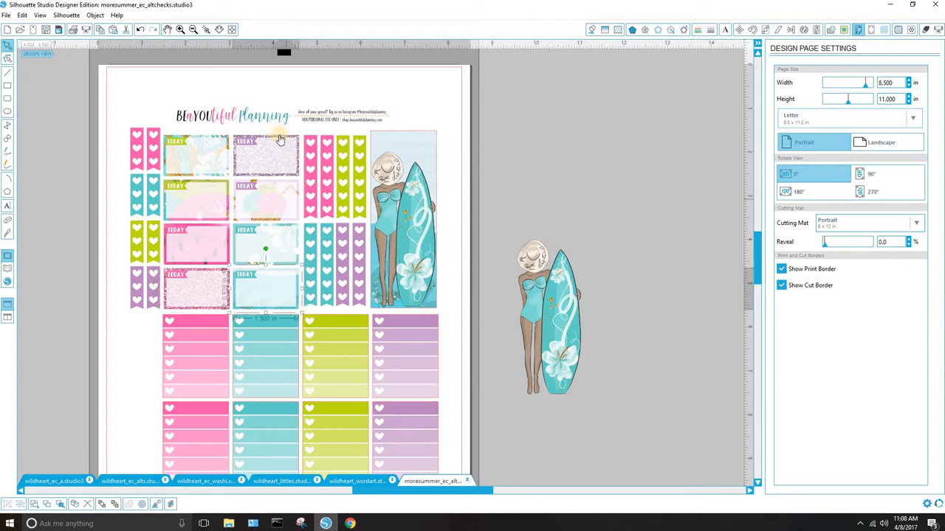
key("i")
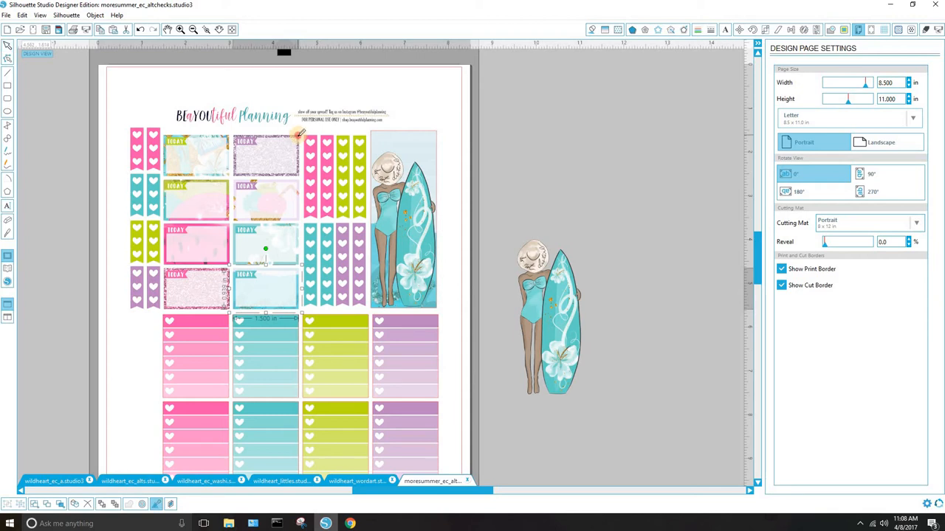
left_click(297, 136)
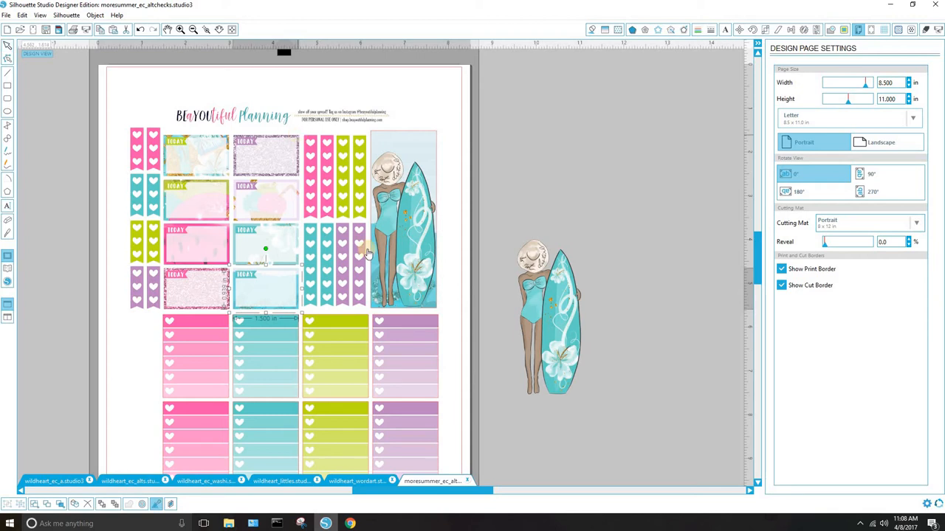
left_click(313, 229)
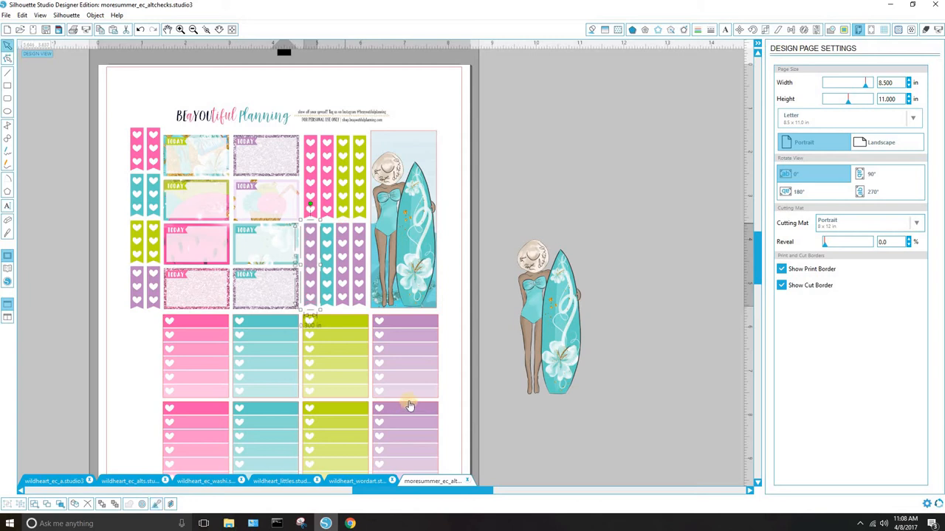
Select all shapes with green fill RGB (188,221,17) by color, and refill them with the purple picked from the purple checklist header.
left_click(27, 14)
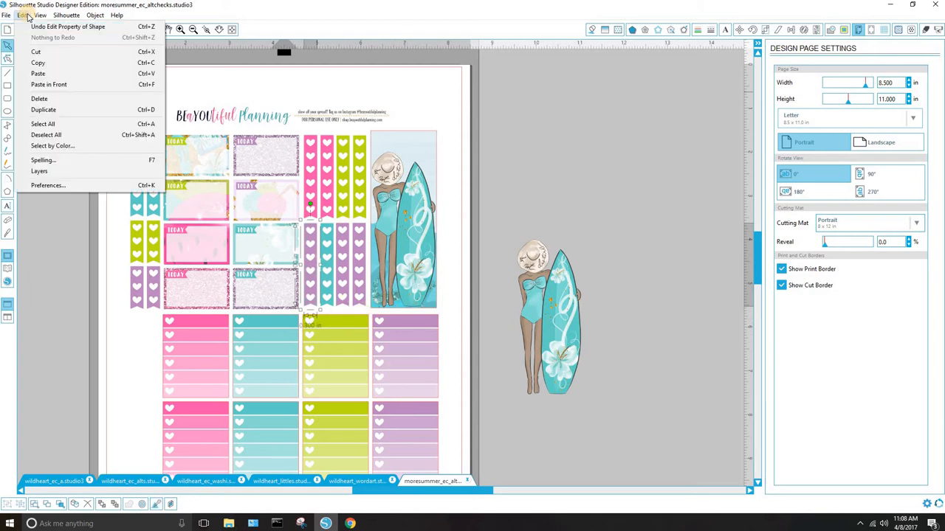
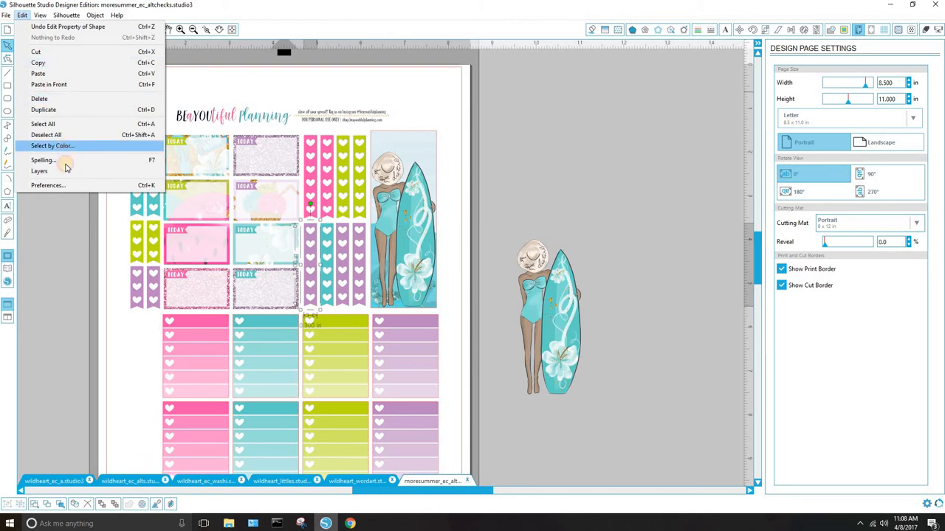
left_click(49, 145)
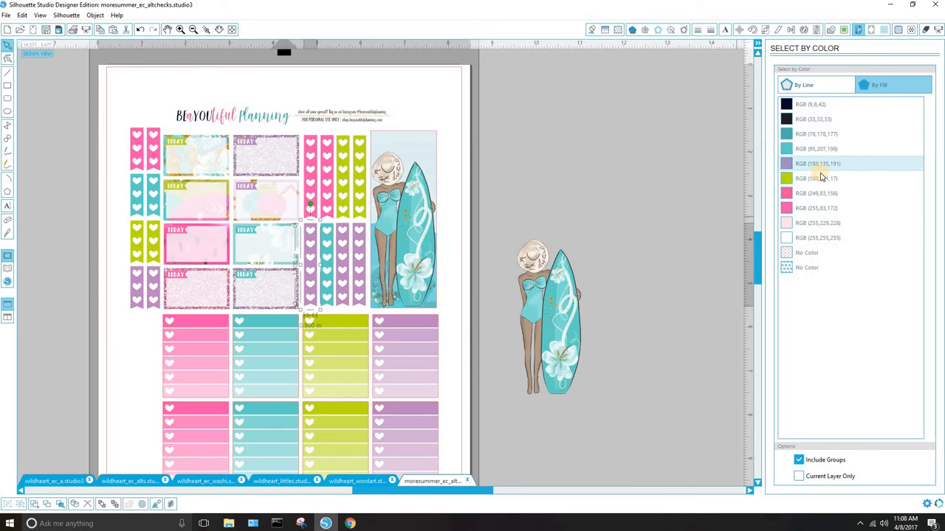
left_click(817, 180)
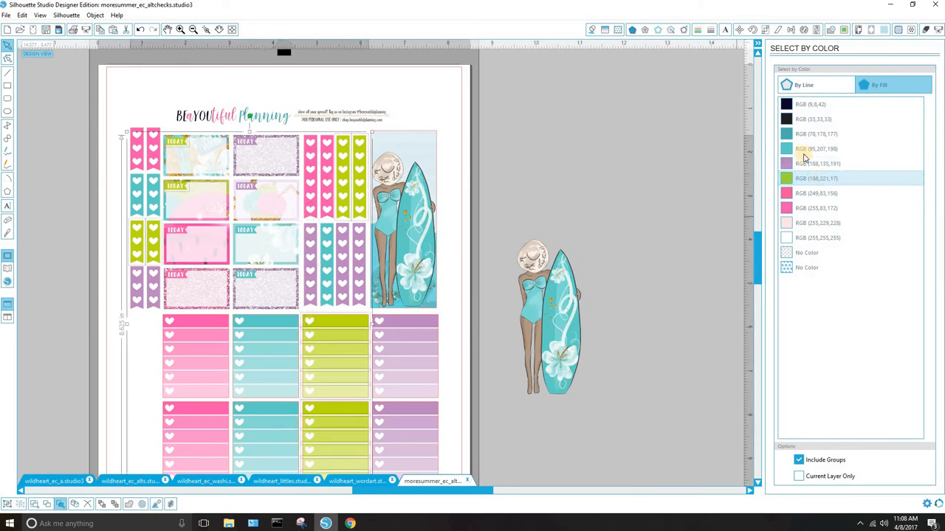
left_click(800, 153)
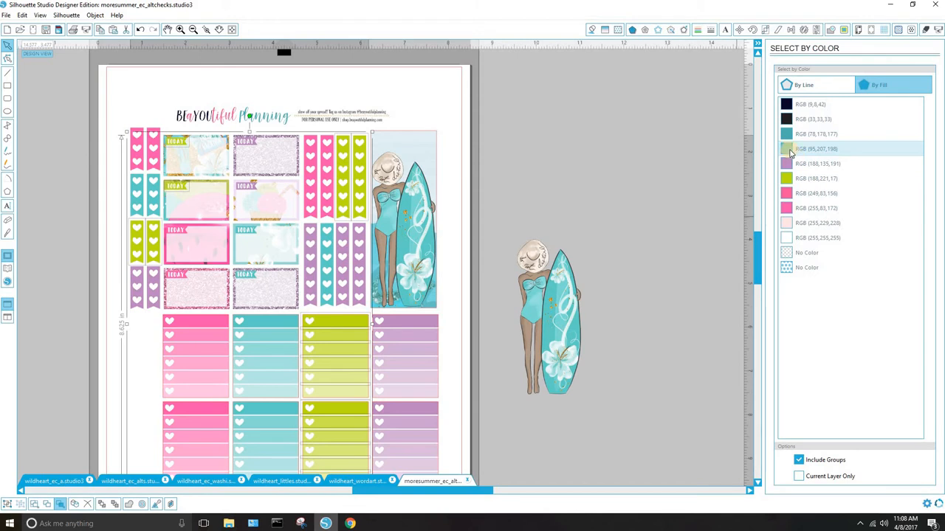
left_click(797, 164)
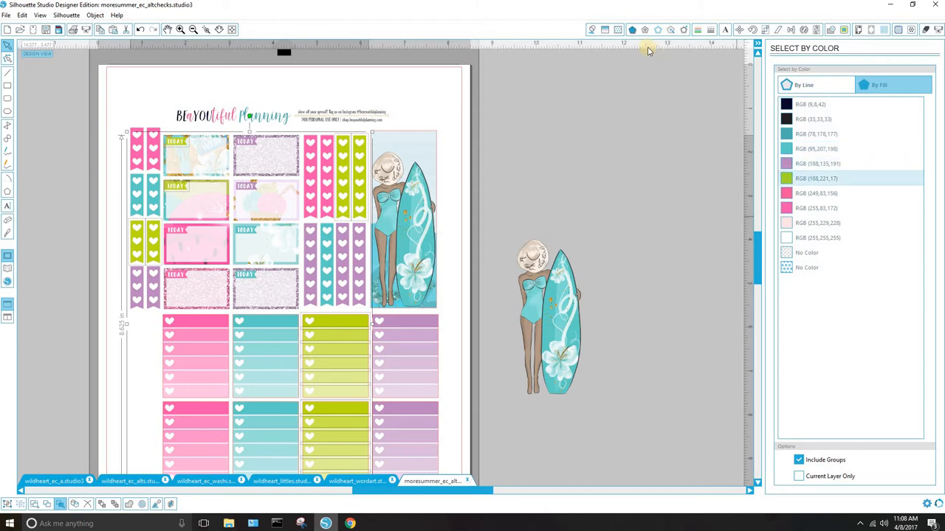
left_click(591, 30)
left_click(877, 92)
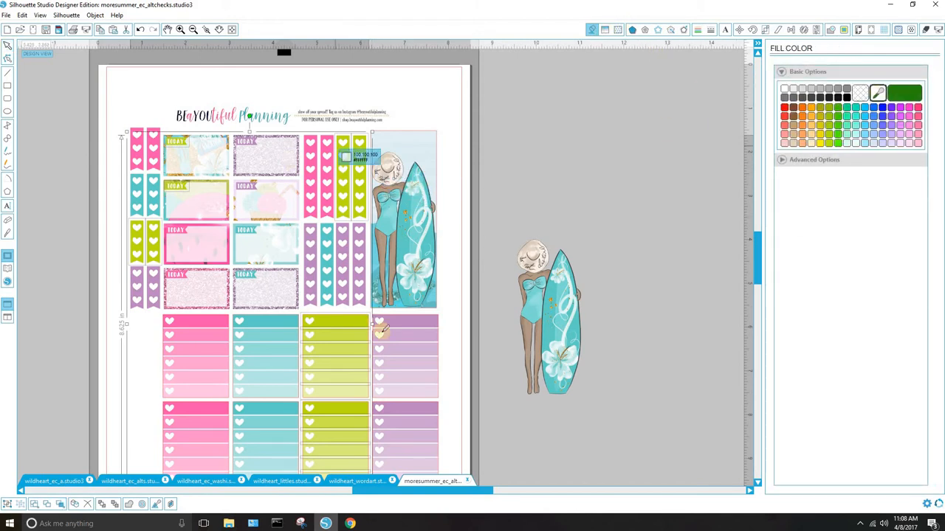
left_click(413, 325)
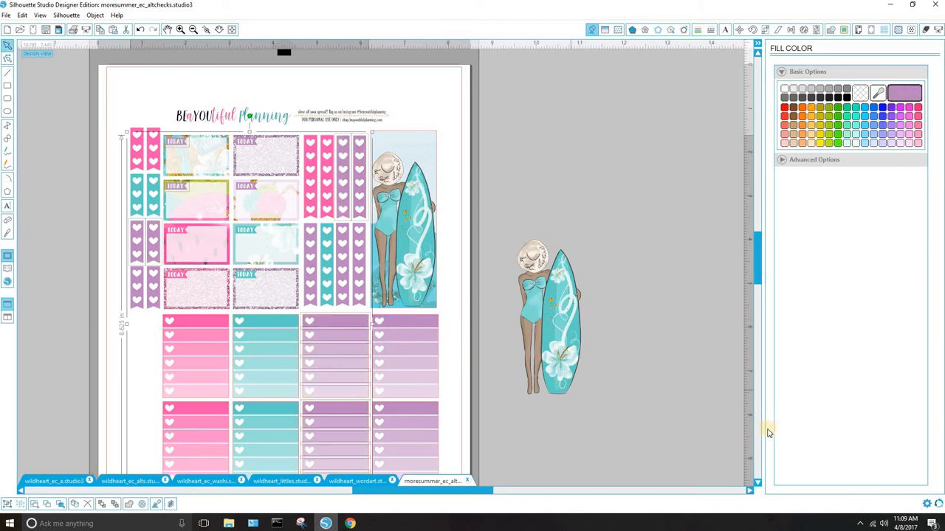
Undo the purple refill and the eyedropper changes to the Today box and heart strip.
key("ctrl+z")
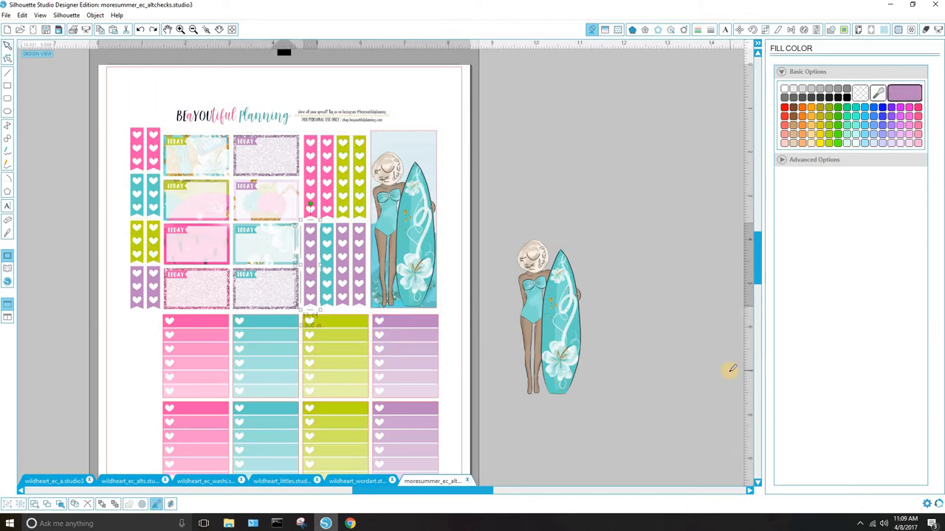
key("ctrl+z")
key("ctrl+z")
key("ctrl+z")
key("ctrl+z")
key("ctrl+z")
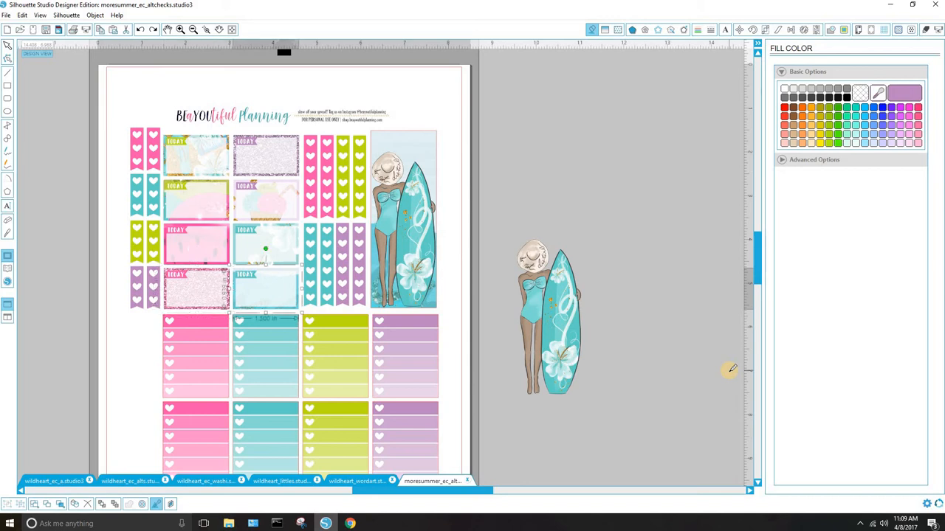
key("ctrl+z")
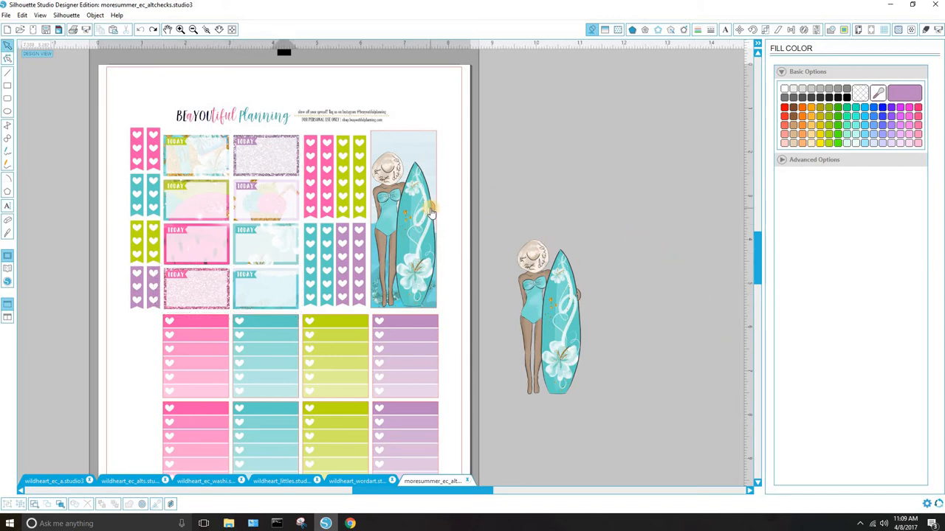
Close the moresummer_ec_altchecks document and create a new blank document.
left_click(465, 482)
key("Escape")
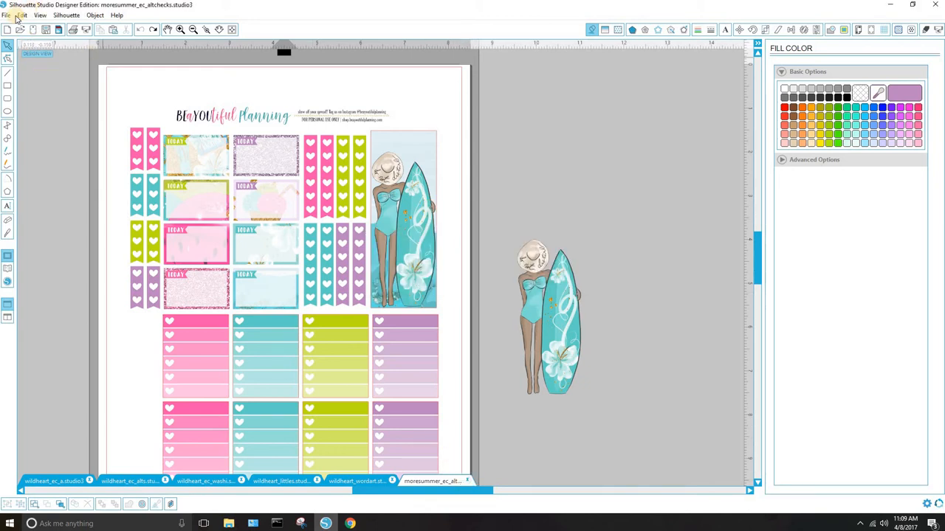
left_click(8, 30)
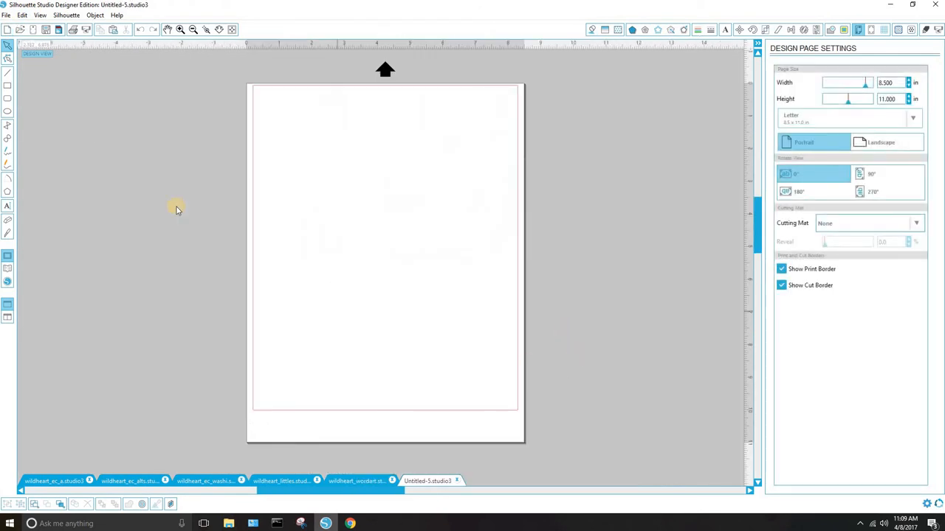
Show the design library and merge CAT7 from the cats folder into the new document.
left_click(6, 17)
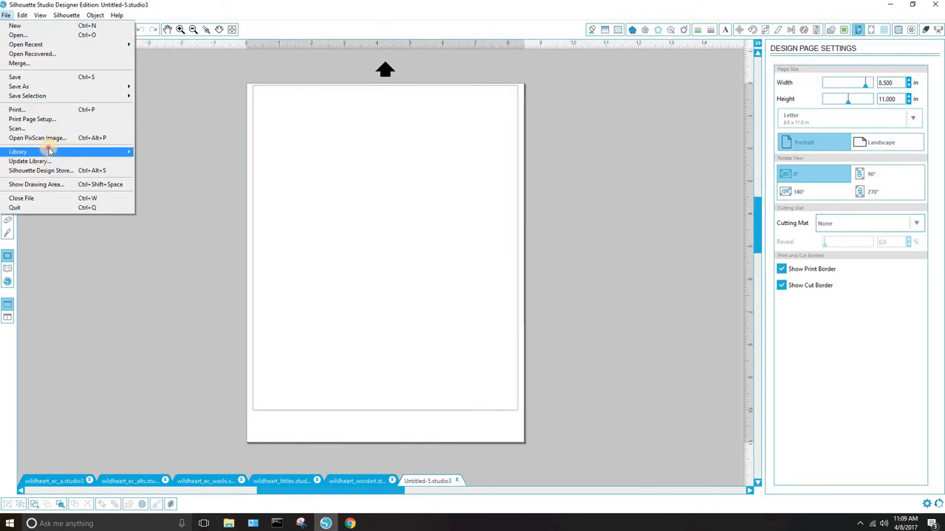
mouse_move(44, 152)
key("Return")
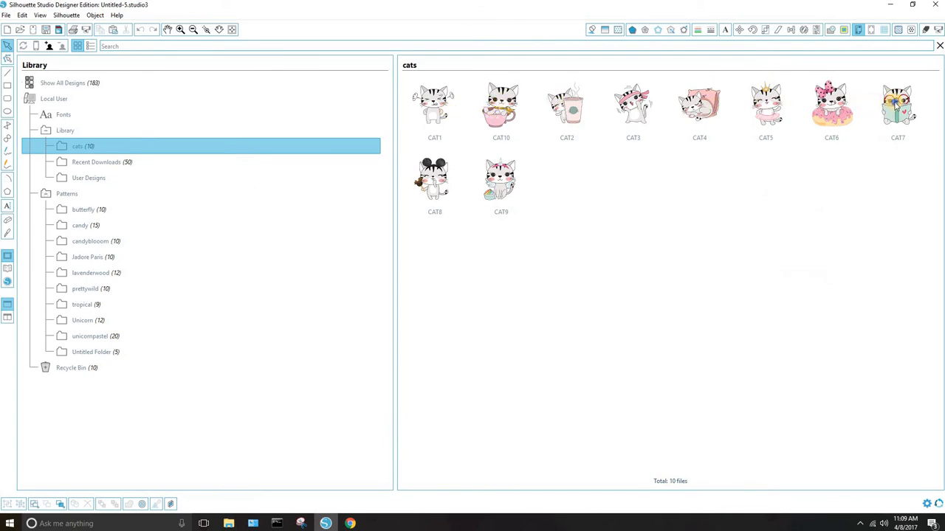
right_click(895, 103)
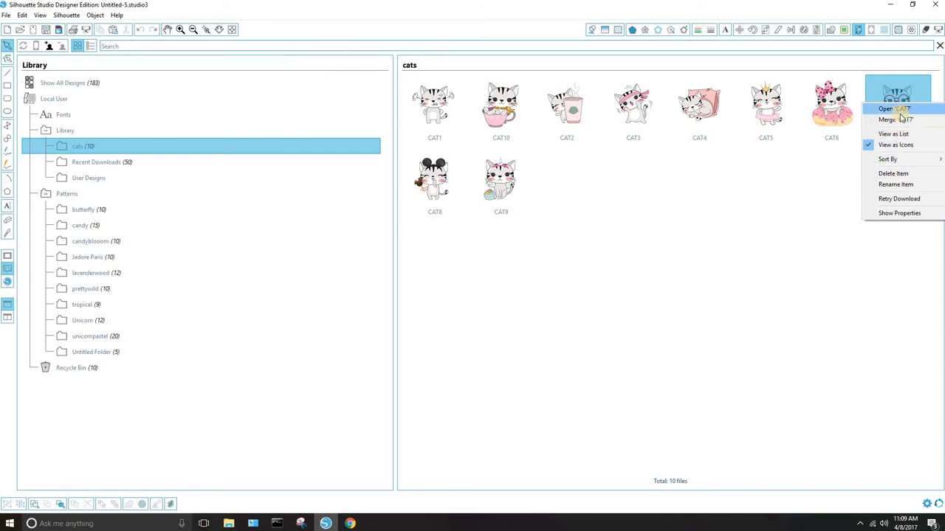
left_click(896, 119)
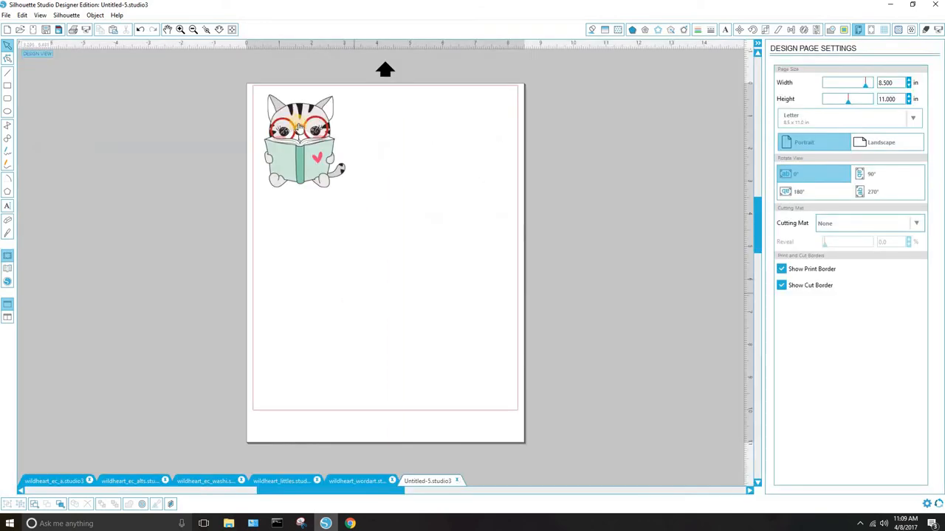
Move the cat toward the upper middle of the page and try a rounded external offset of 0.125 in around it.
left_click_drag(344, 181, 391, 244)
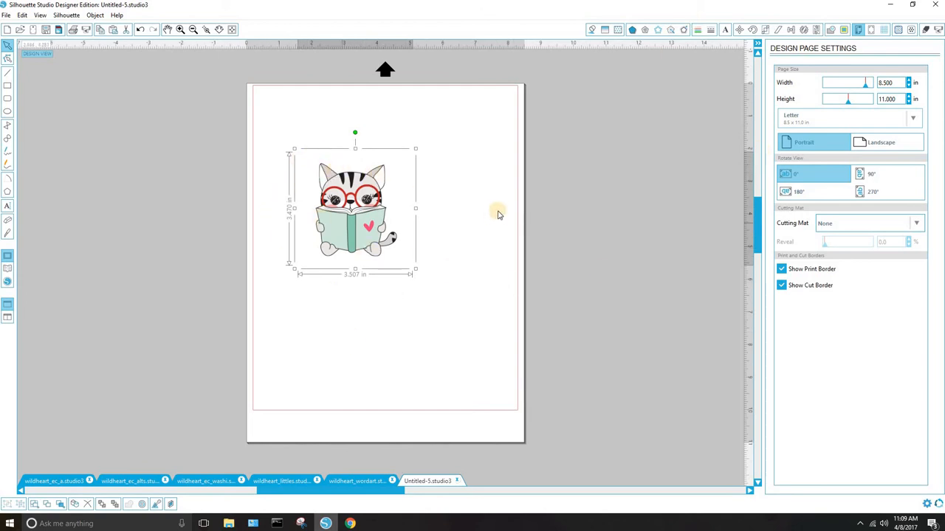
left_click(683, 31)
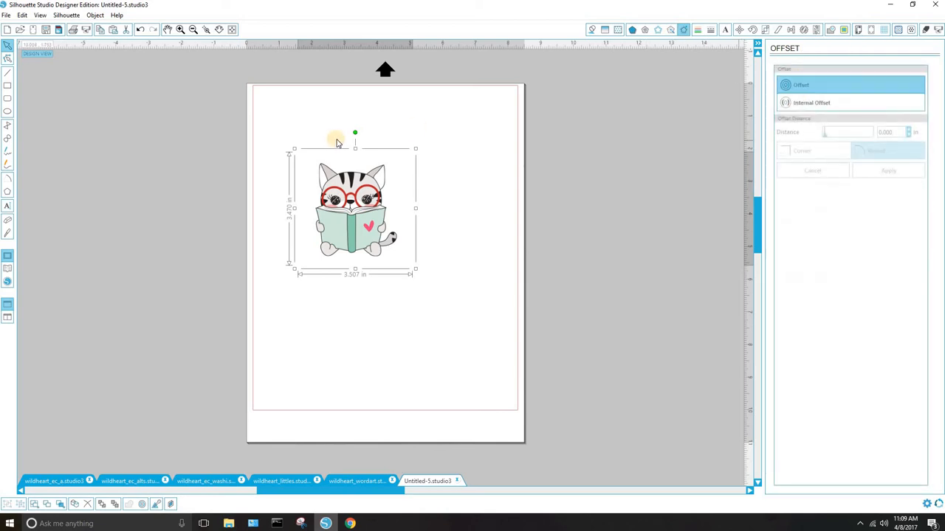
left_click(373, 317)
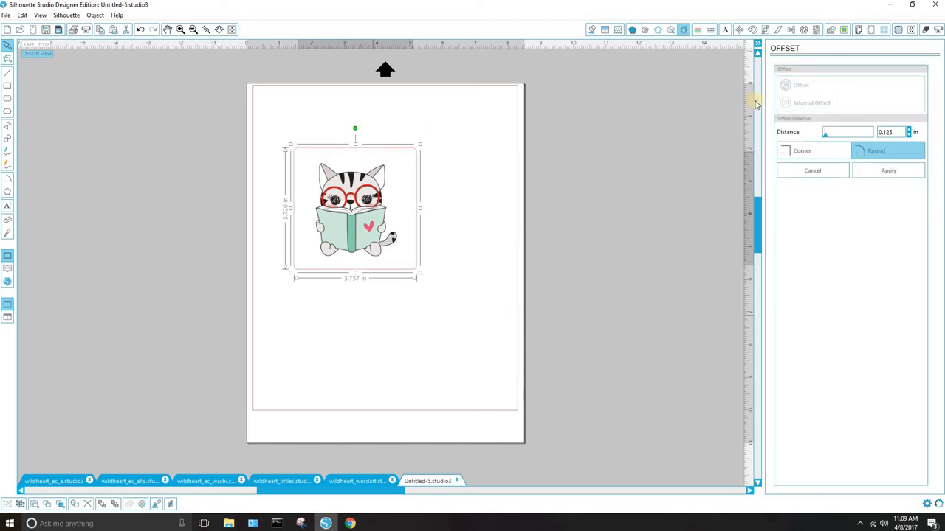
Trace and detach the cat from its background with the threshold at 100% and the scale at 4.
left_click(844, 30)
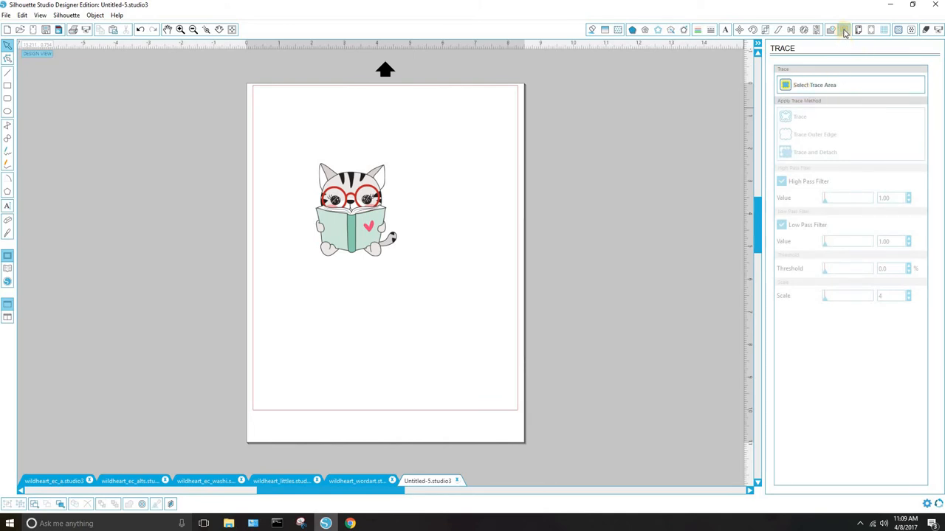
left_click(785, 86)
left_click_drag(302, 155, 406, 262)
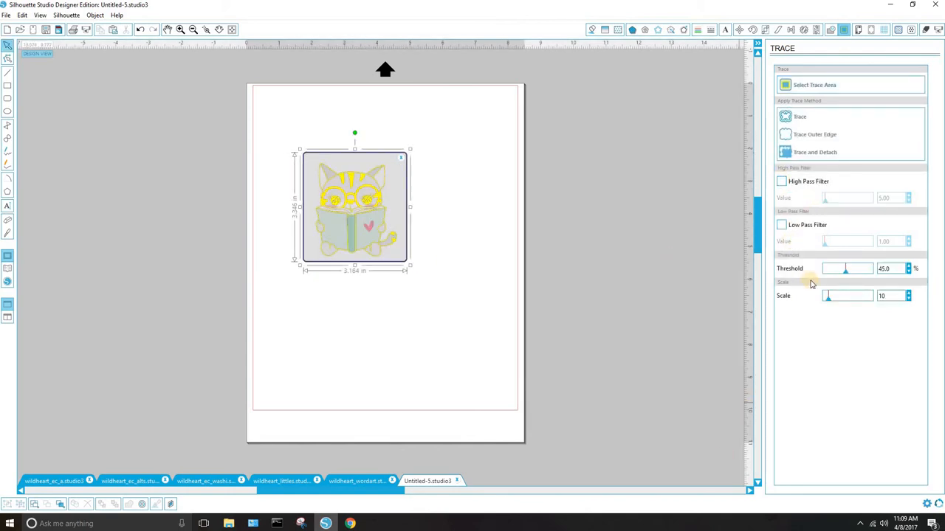
left_click_drag(851, 273, 880, 276)
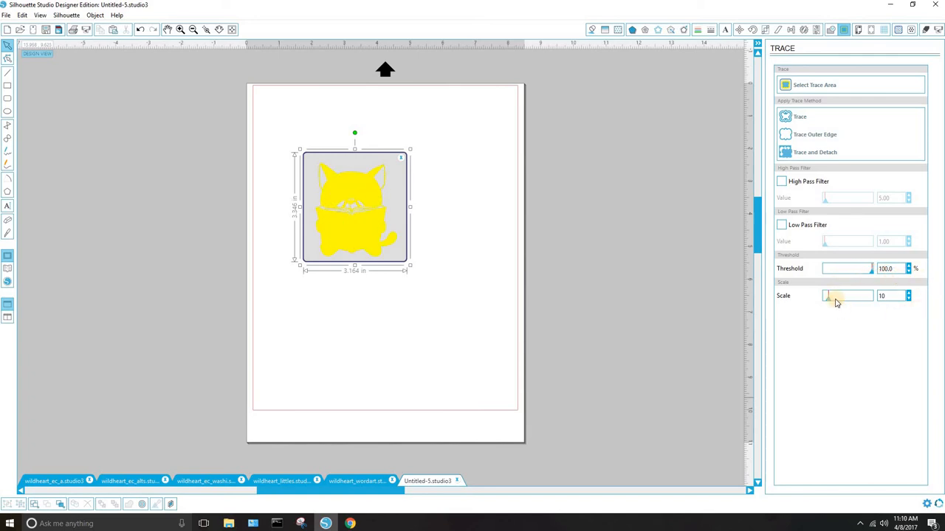
left_click_drag(828, 297, 736, 301)
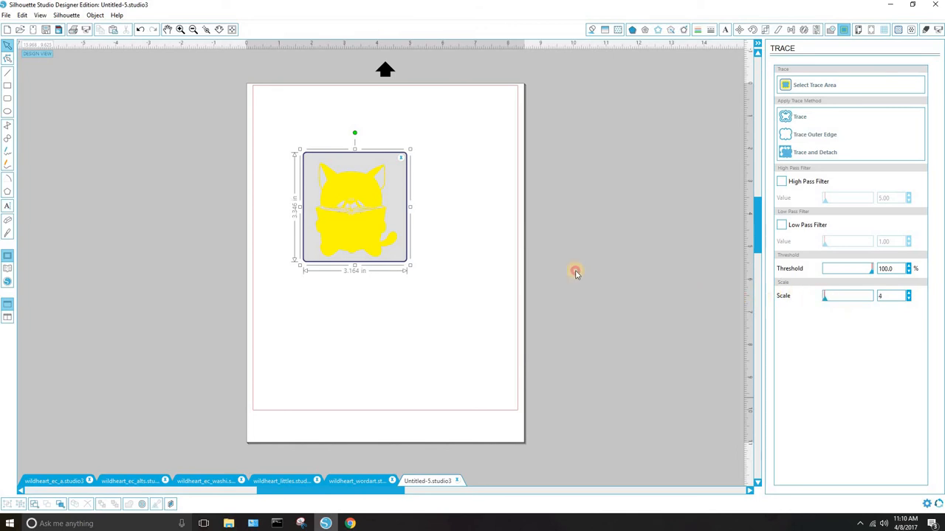
left_click(811, 153)
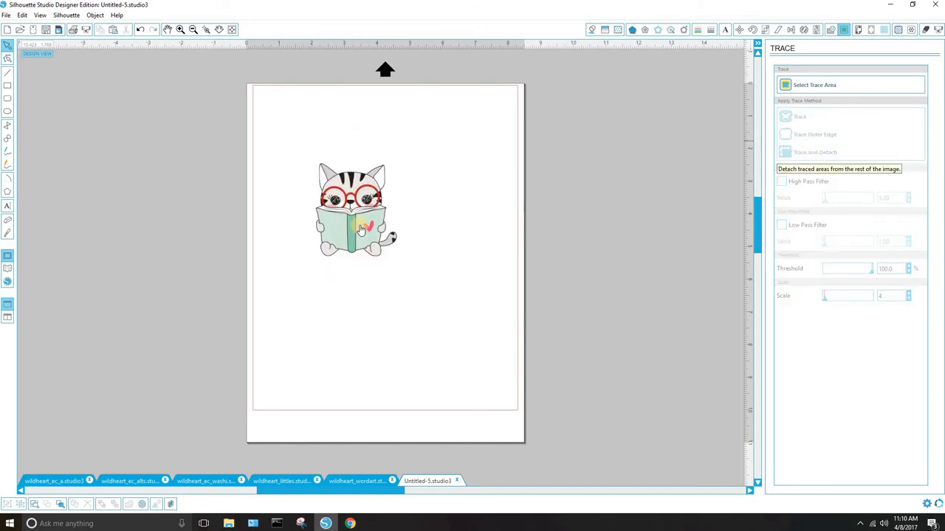
Separate the detached cat from the leftover outline, delete the leftover, and return the cat to the middle of the page.
left_click_drag(360, 227, 508, 232)
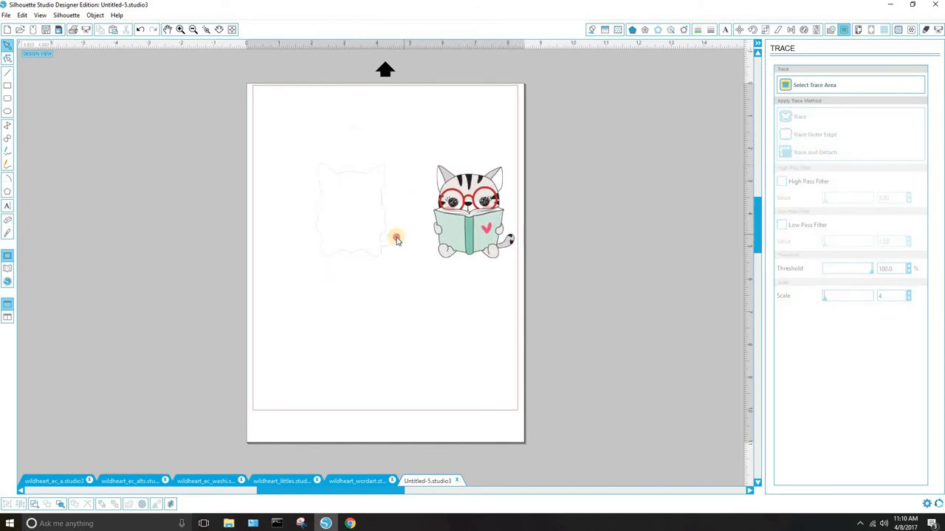
left_click(395, 238)
key("Delete")
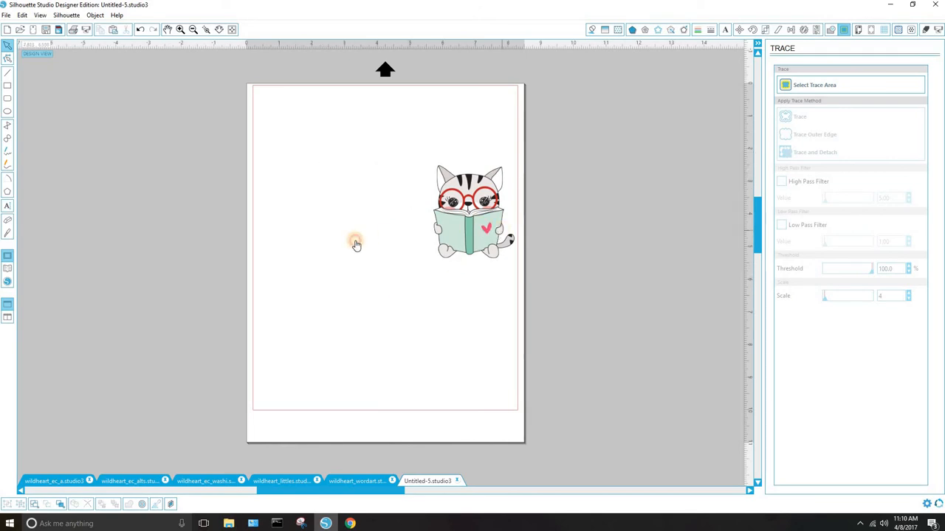
mouse_move(478, 207)
left_mouse_down()
mouse_move(352, 219)
mouse_move(588, 217)
mouse_move(348, 204)
mouse_move(589, 247)
mouse_move(559, 363)
mouse_move(588, 373)
mouse_move(613, 236)
mouse_move(374, 200)
mouse_move(389, 233)
left_mouse_up()
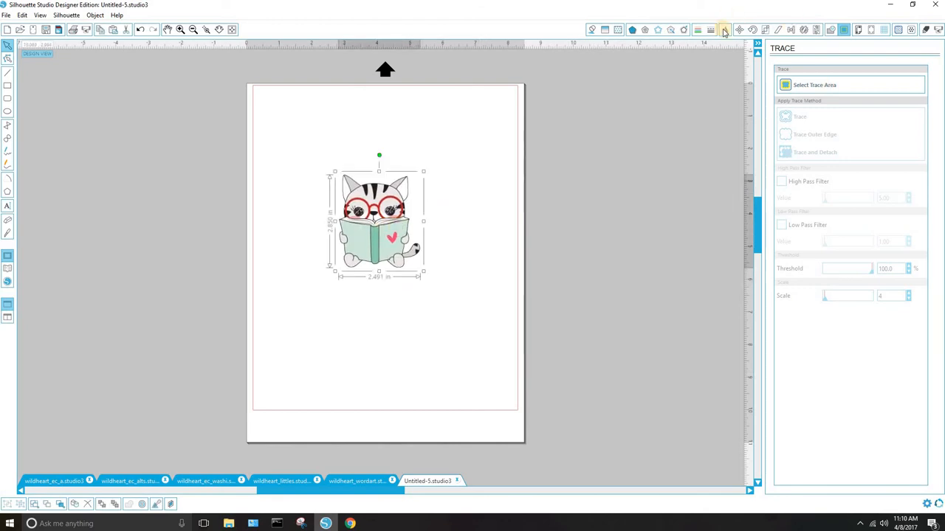
Apply a rounded external offset of 0.025 in around the detached cat and inspect the cut line up close.
left_click(683, 31)
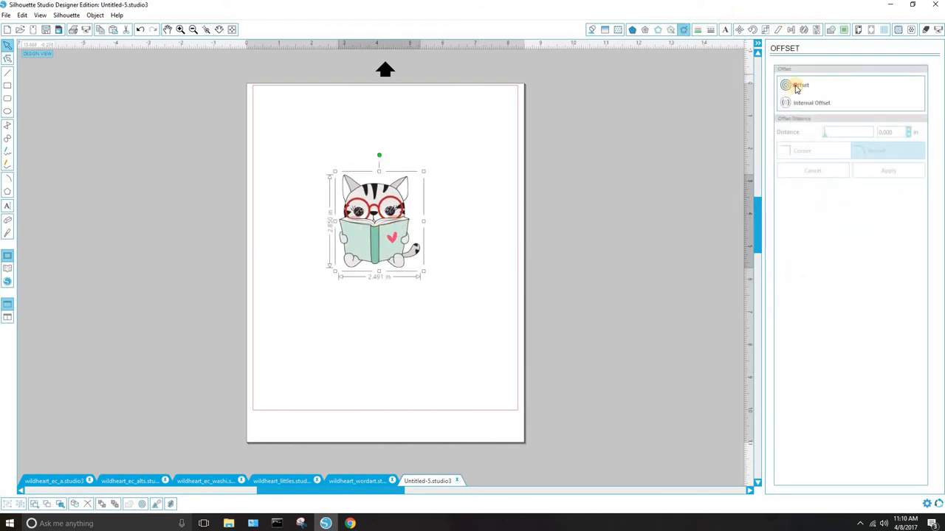
left_click(800, 85)
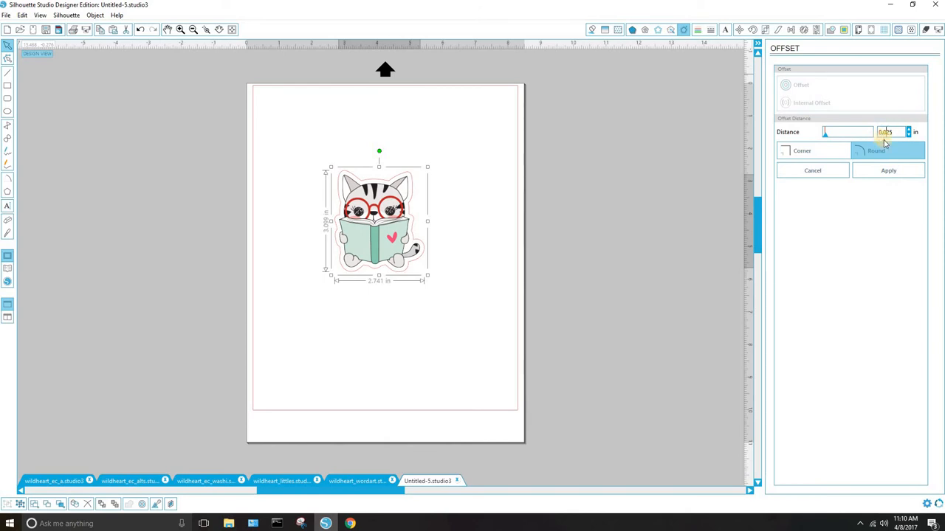
left_click(895, 169)
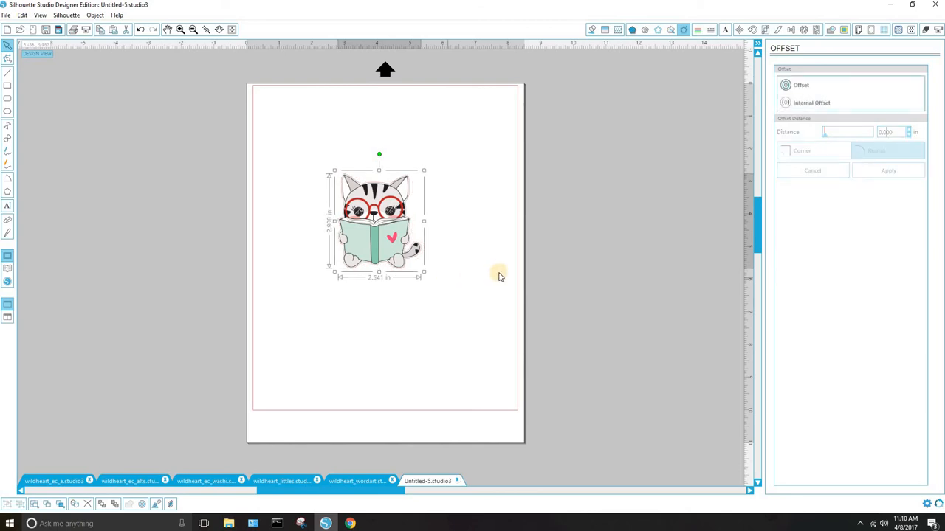
left_click(431, 456)
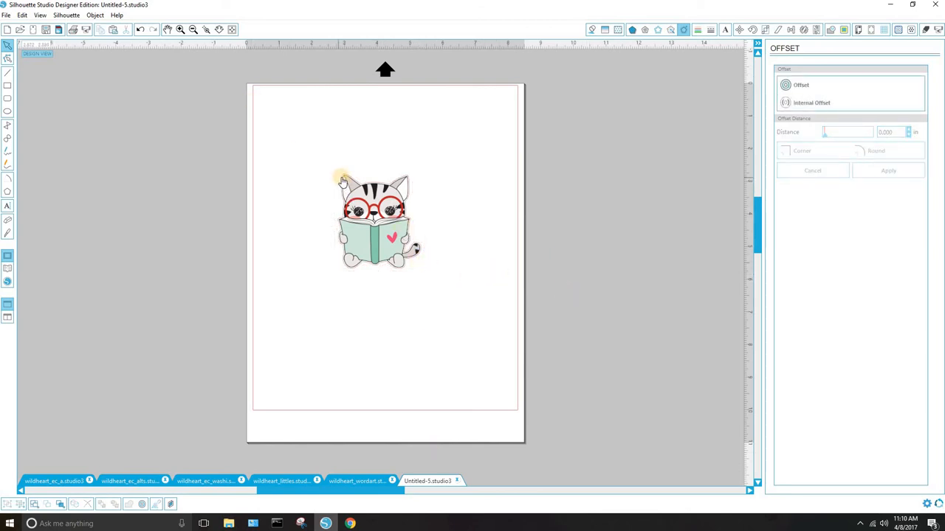
left_click(184, 29)
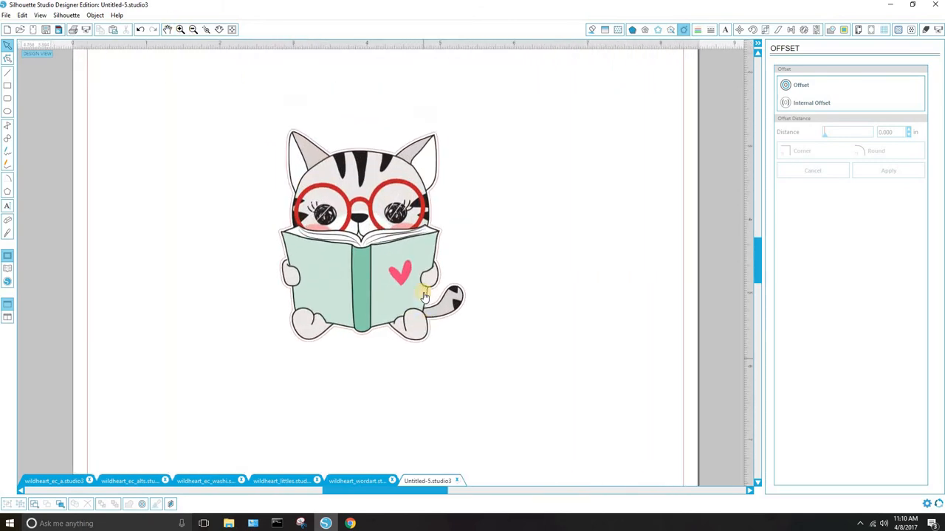
scroll(425, 296, "up", 1)
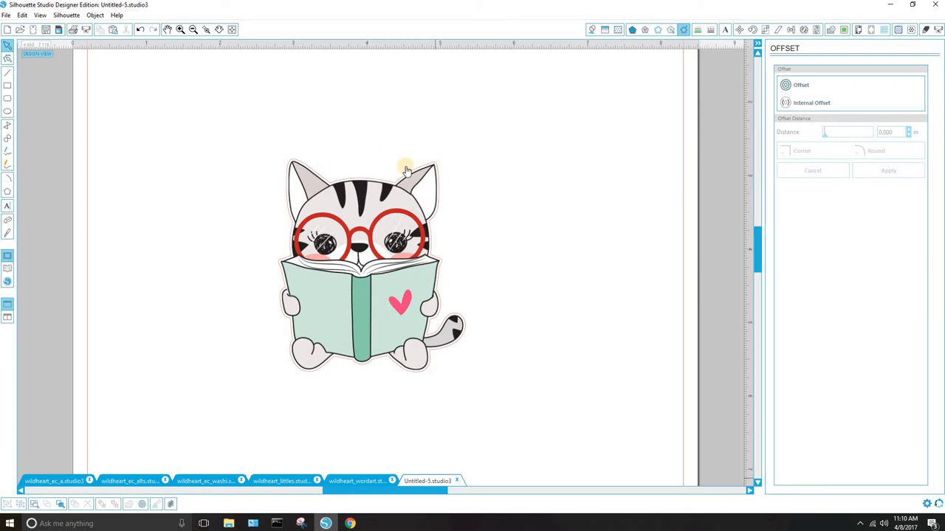
mouse_move(437, 172)
left_mouse_down()
mouse_move(591, 169)
mouse_move(394, 153)
mouse_move(431, 158)
left_mouse_up()
scroll(429, 155, "down", 3)
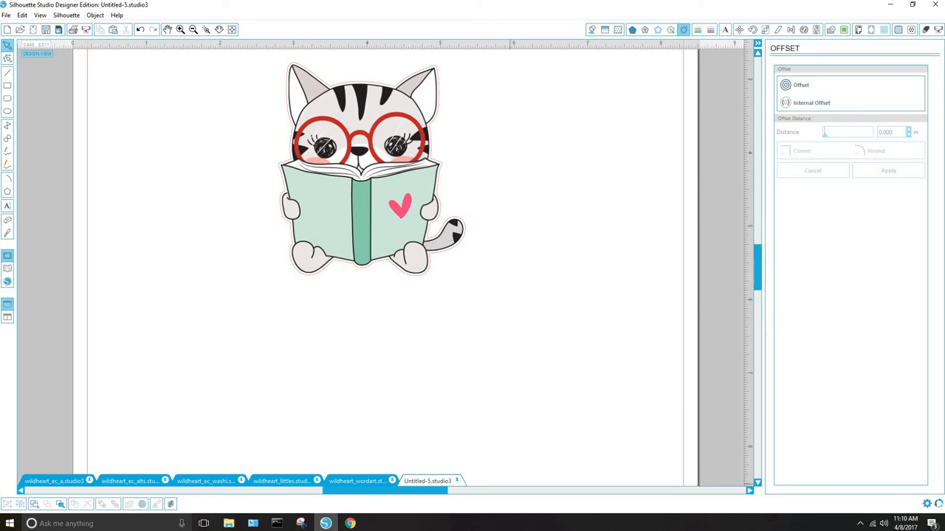
Switch to File Explorer and extract the Unicorngirls1 archive in the OneDrive 2017 Purchased folder to its default location.
key("super+e")
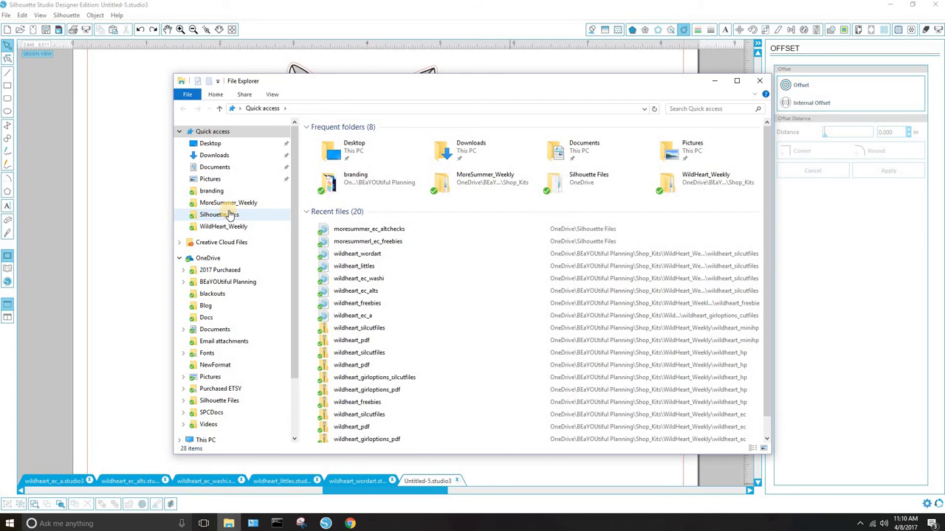
left_click(235, 271)
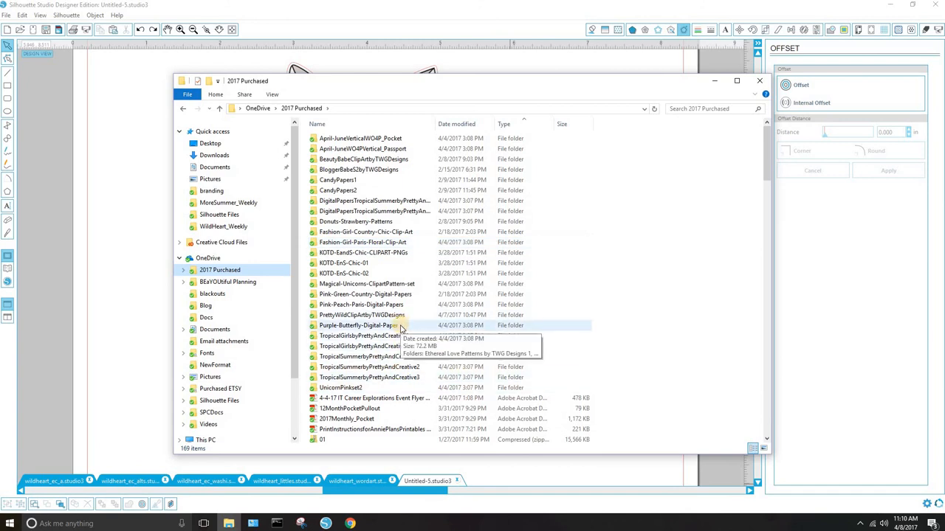
scroll(401, 330, "down", 1)
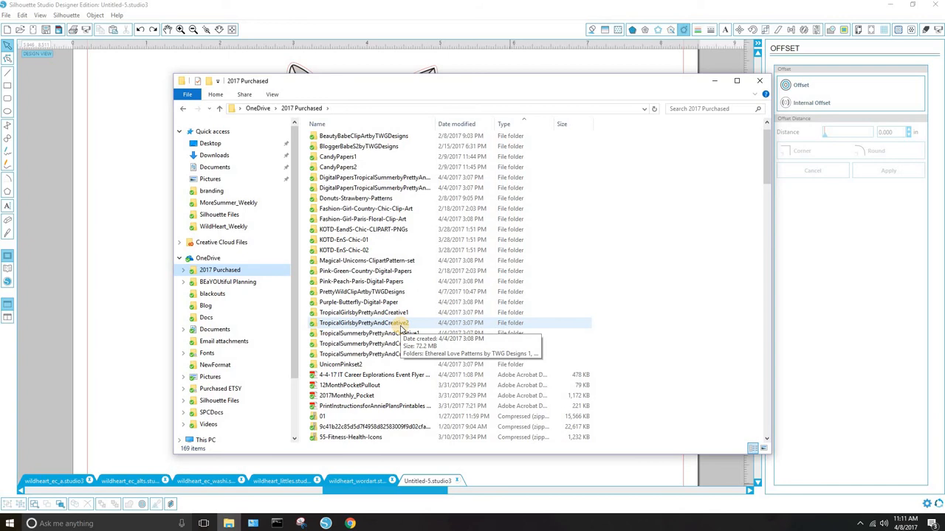
scroll(401, 330, "down", 5)
scroll(401, 330, "down", 20)
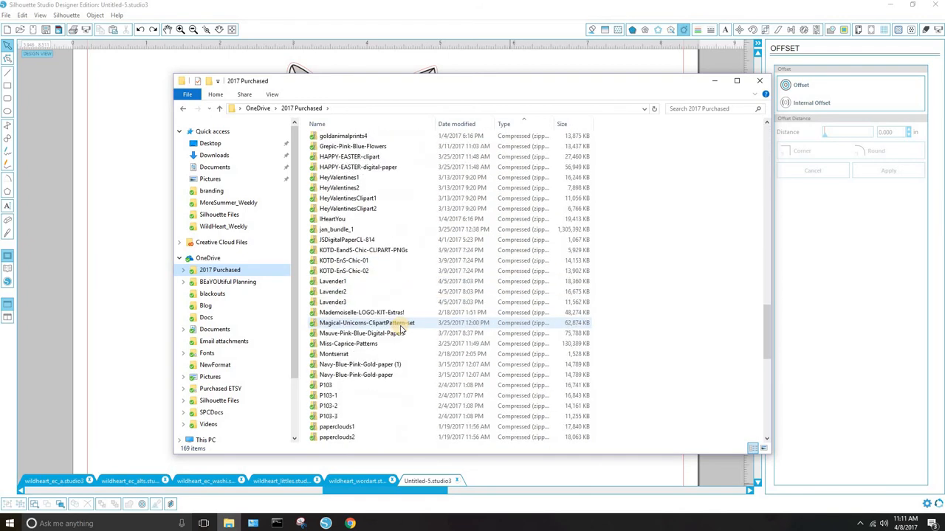
scroll(403, 332, "down", 12)
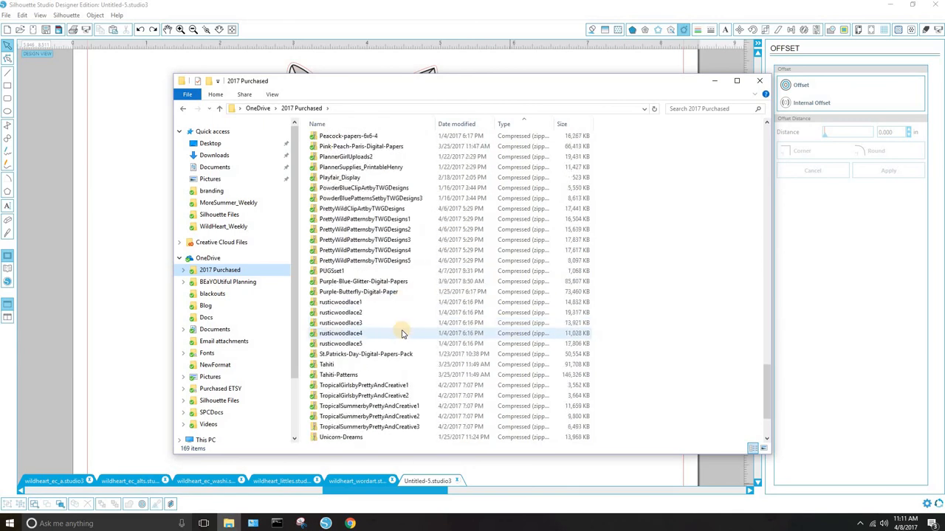
scroll(402, 334, "down", 3)
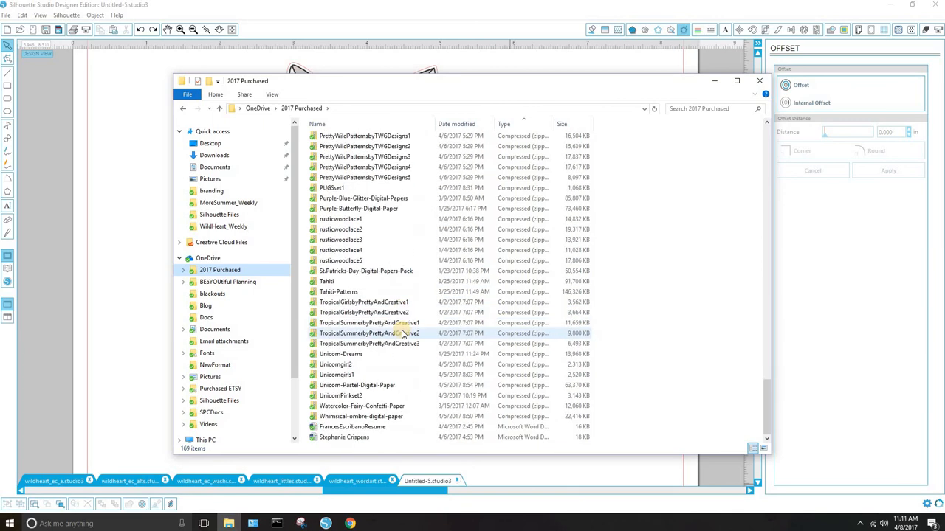
right_click(348, 375)
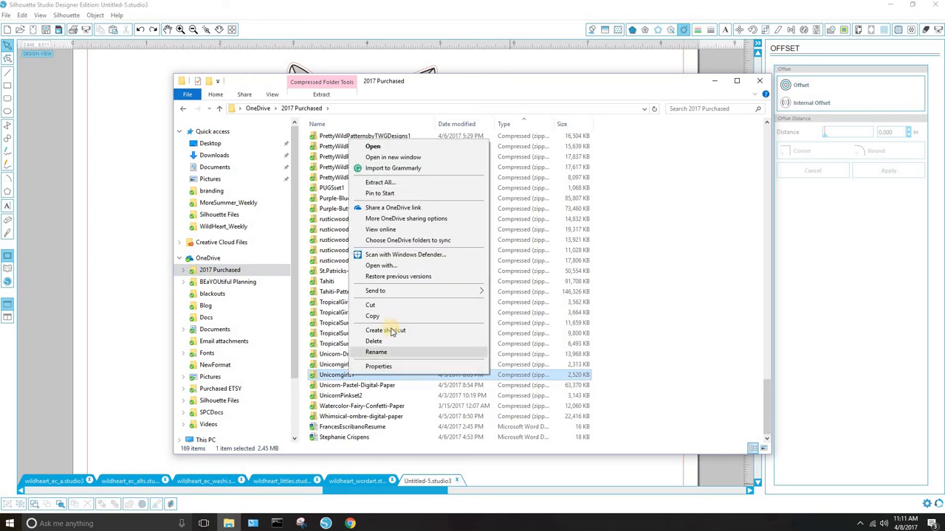
left_click(390, 182)
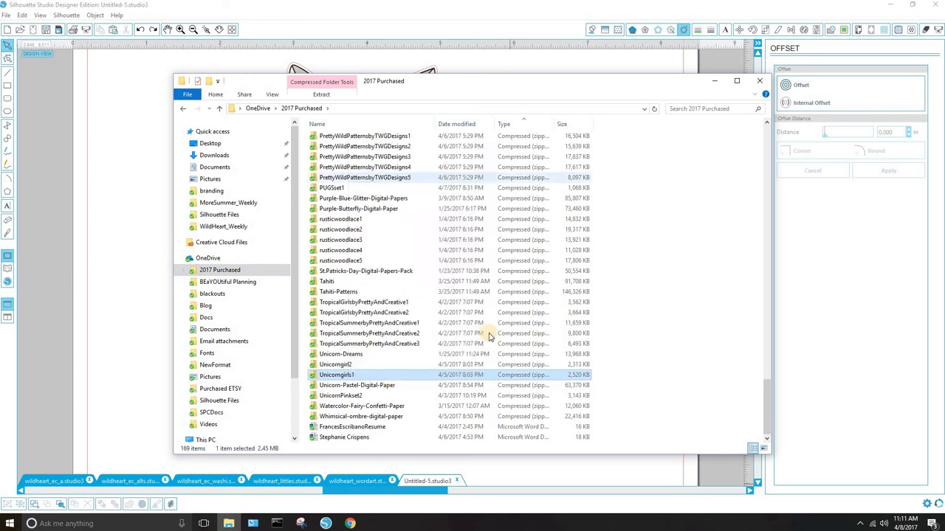
left_click(561, 366)
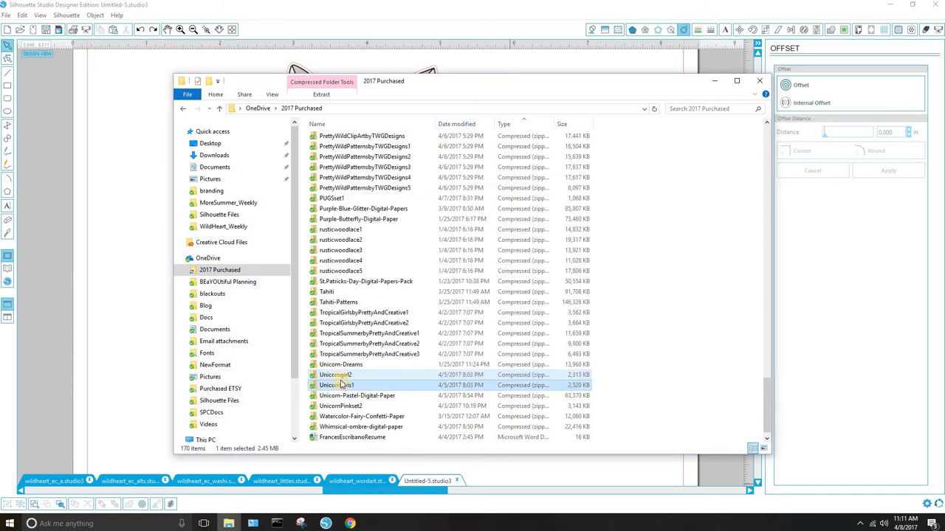
Extract the Unicorngirl2 archive to its default folder.
right_click(341, 373)
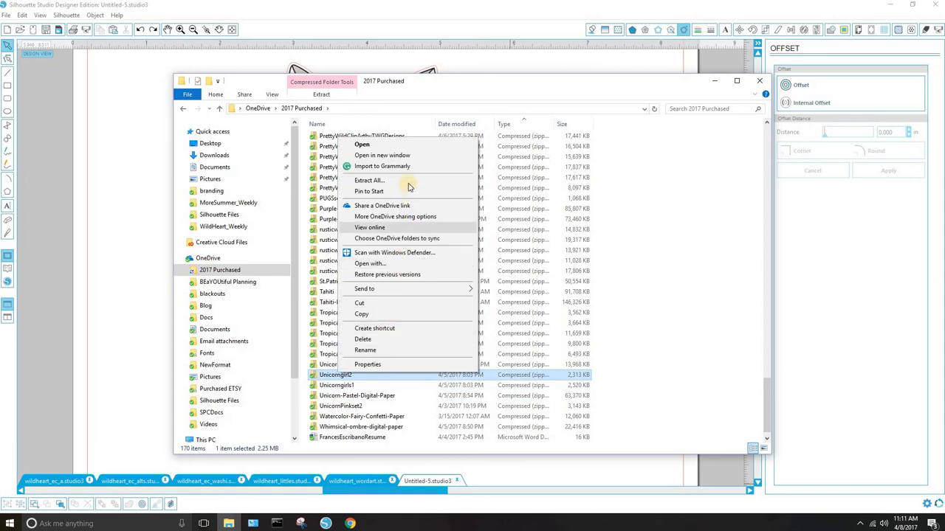
left_click(372, 180)
left_click(561, 365)
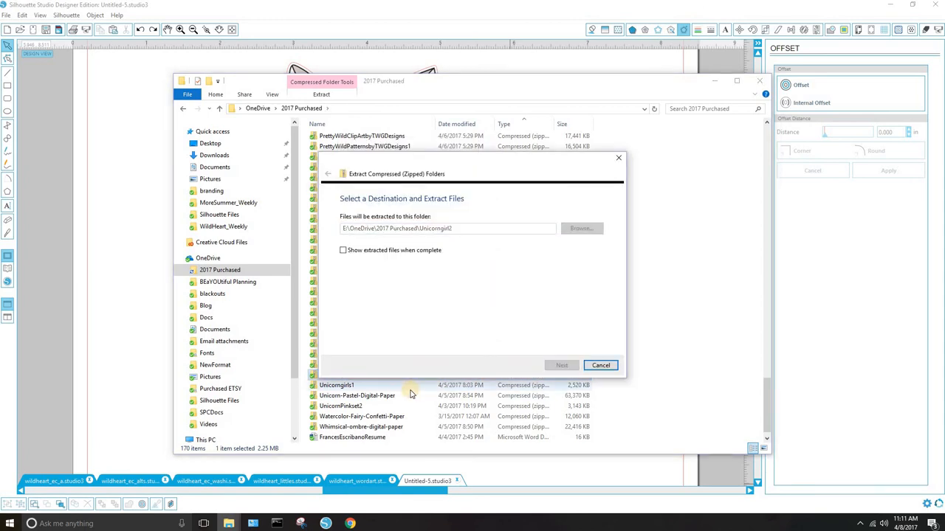
Check the images in the extracted Unicorngirls1 folder, then return to 2017 Purchased.
scroll(408, 394, "up", 20)
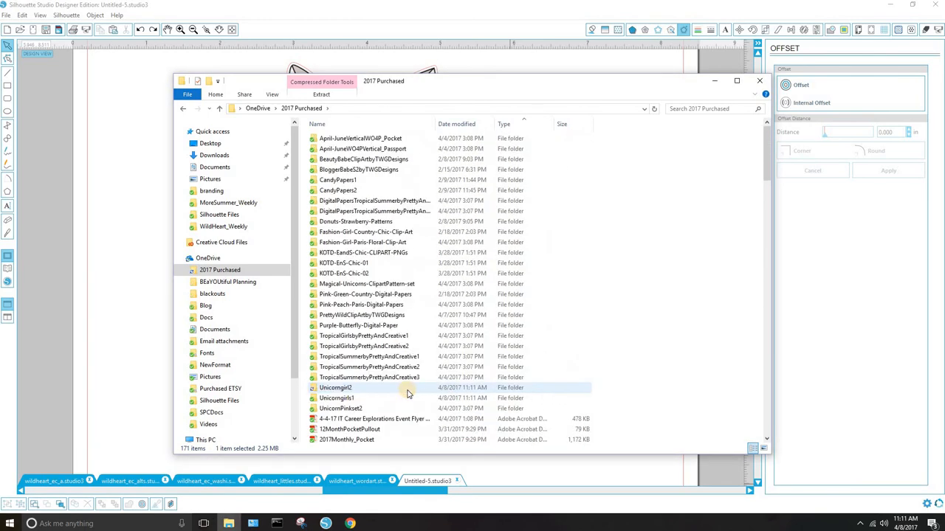
left_click(341, 399)
double_click(340, 398)
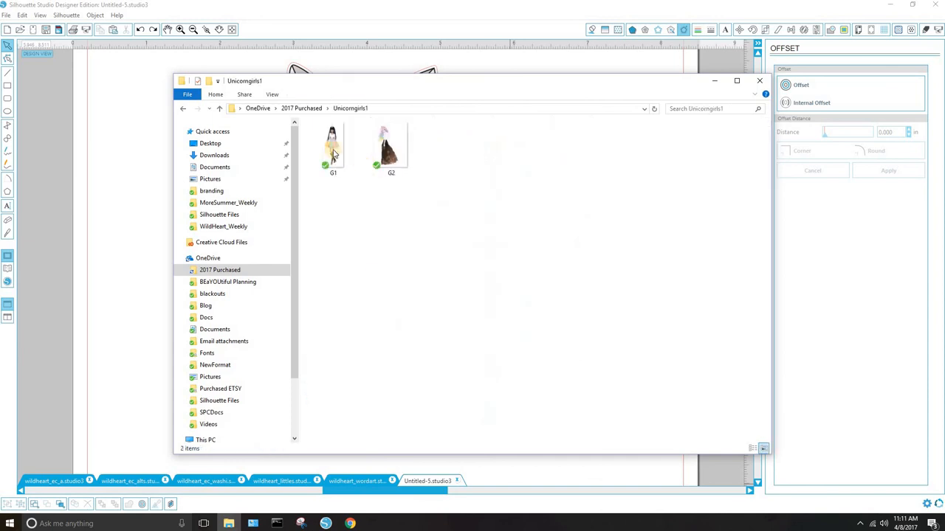
left_click(305, 108)
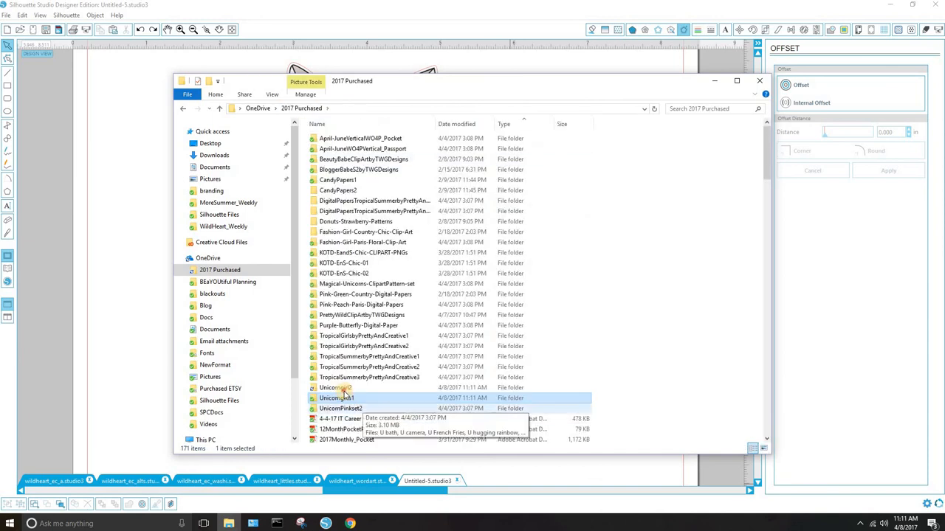
Open the extracted Unicorngirl2 folder and place the U2 unicorn donut image on the page beside the cat in Silhouette Studio.
double_click(343, 393)
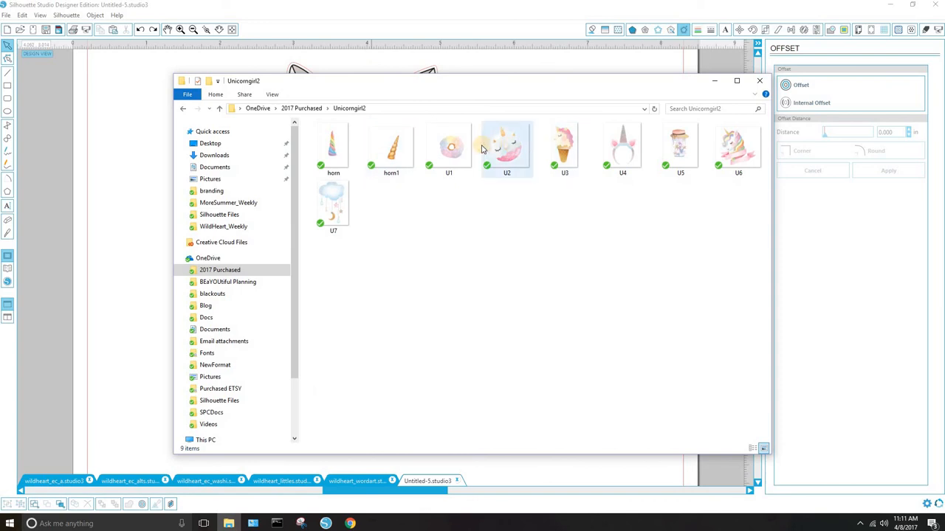
left_click(501, 152)
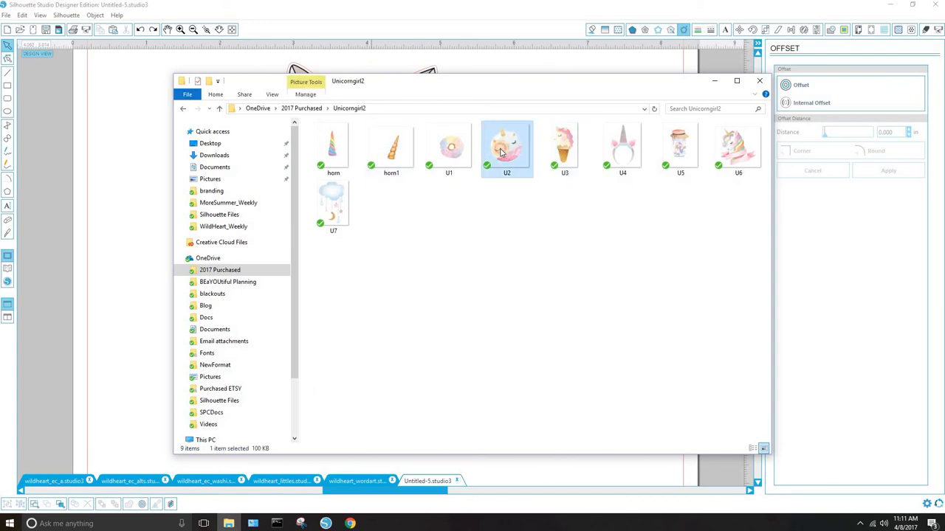
left_click_drag(501, 152, 129, 195)
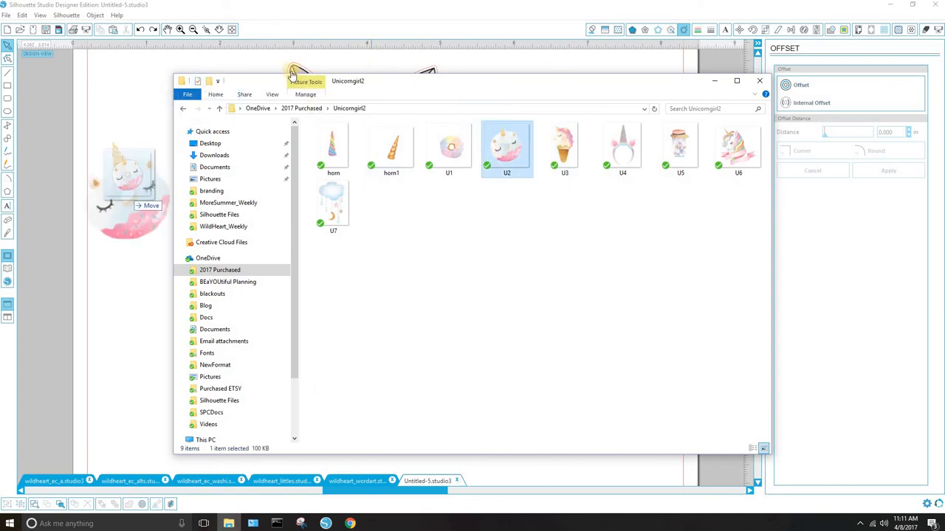
Close File Explorer, enlarge the unicorn donut to about 2.4 in wide and move it off the page onto the gray area.
left_click(759, 81)
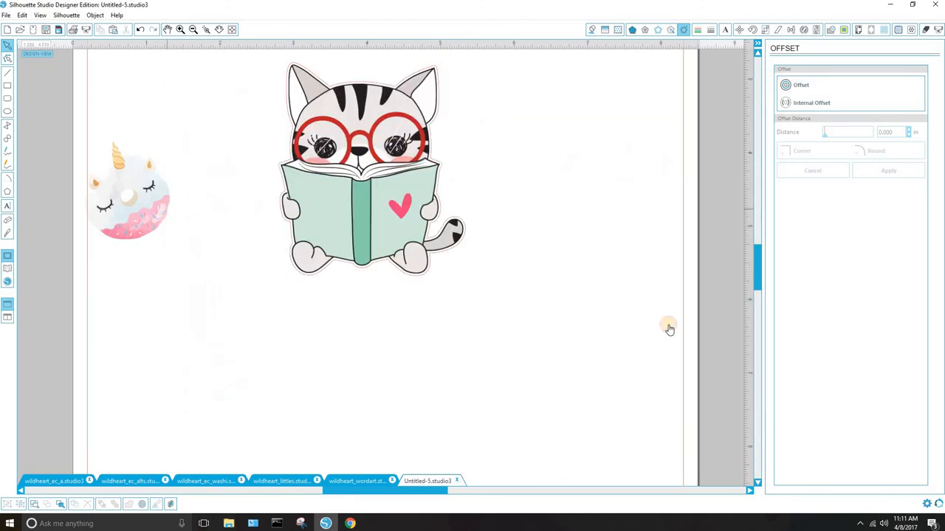
left_click_drag(669, 328, 508, 296)
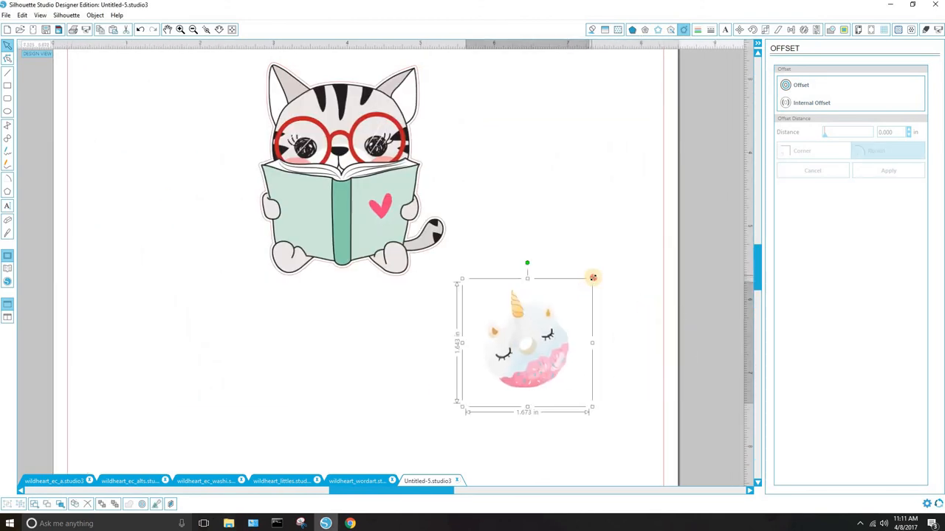
left_click_drag(593, 277, 631, 217)
left_click_drag(643, 342, 386, 302)
left_click(641, 392)
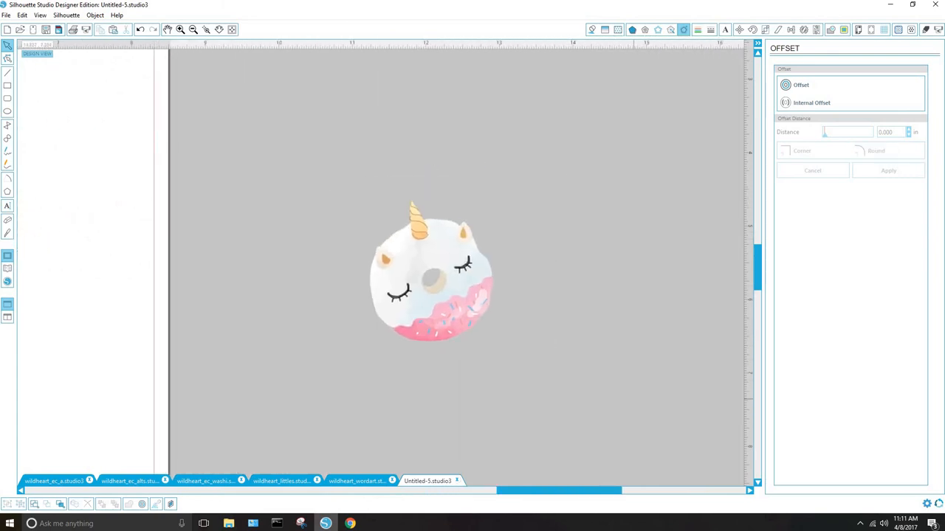
Try tracing an area around the donut with the high pass filter off, low pass 1.00, threshold 100% and scale 4.
left_click(844, 30)
left_click(797, 85)
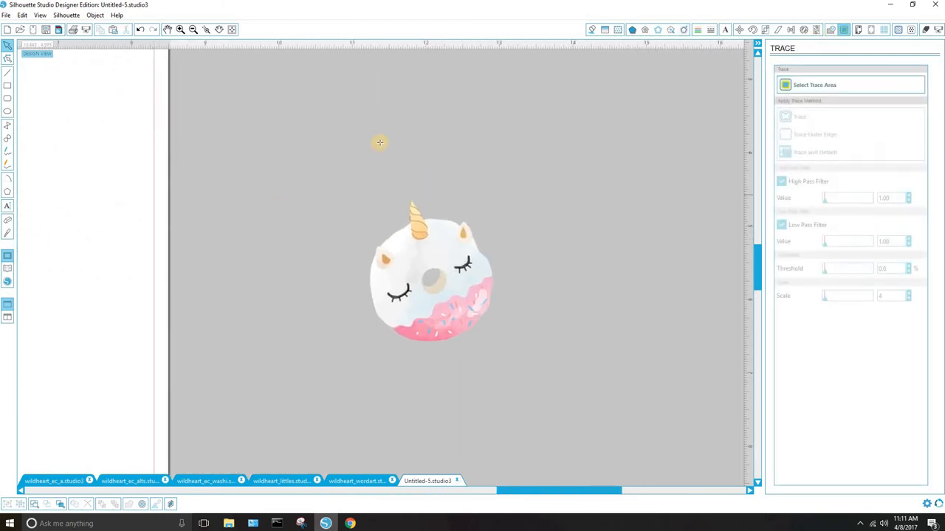
left_click_drag(318, 157, 537, 393)
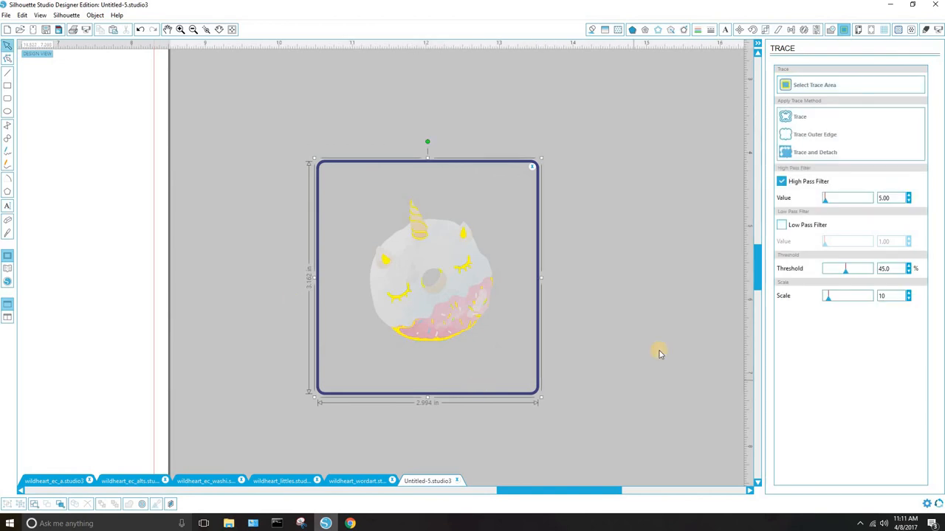
left_click(781, 180)
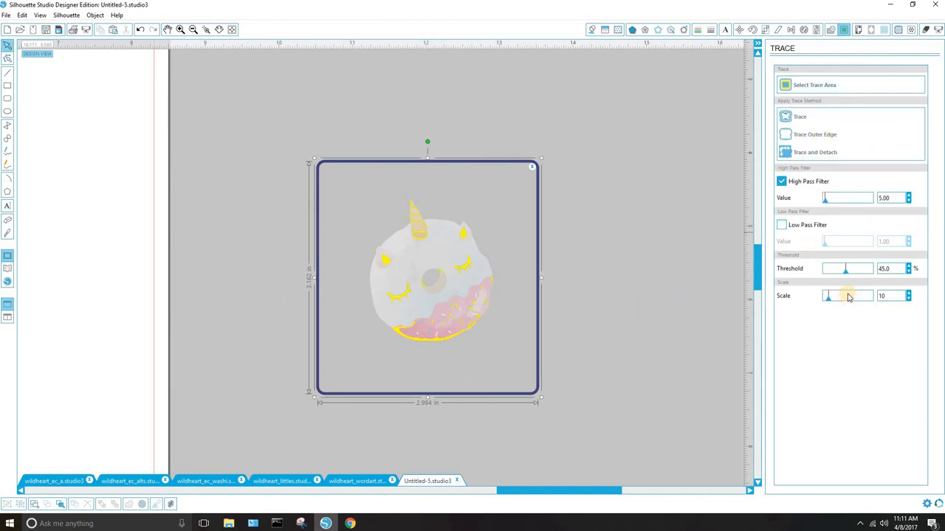
left_click_drag(852, 276, 886, 279)
left_click_drag(827, 296, 797, 303)
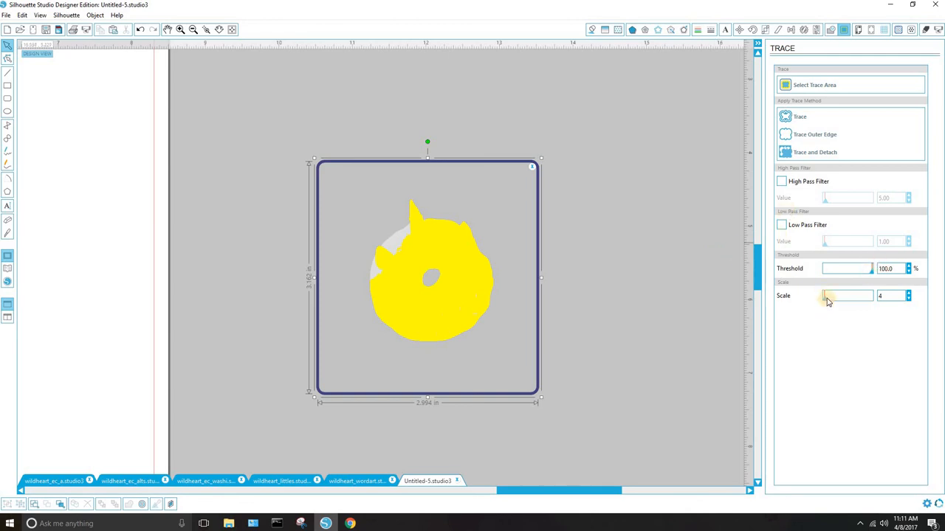
left_click(781, 225)
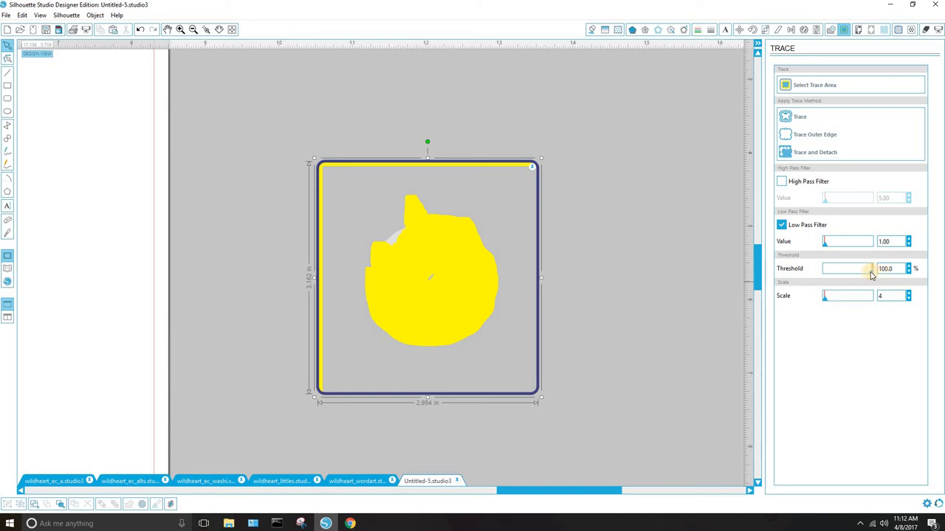
left_click_drag(869, 273, 880, 271)
left_click(612, 291)
Examine the donut's pale outer edge and center hole up close.
left_click_drag(572, 314, 425, 287)
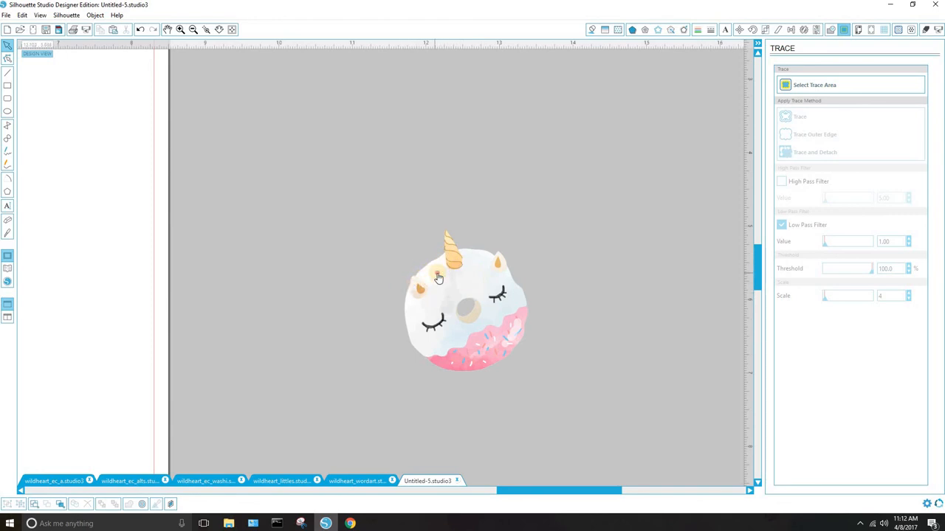
left_click(465, 290)
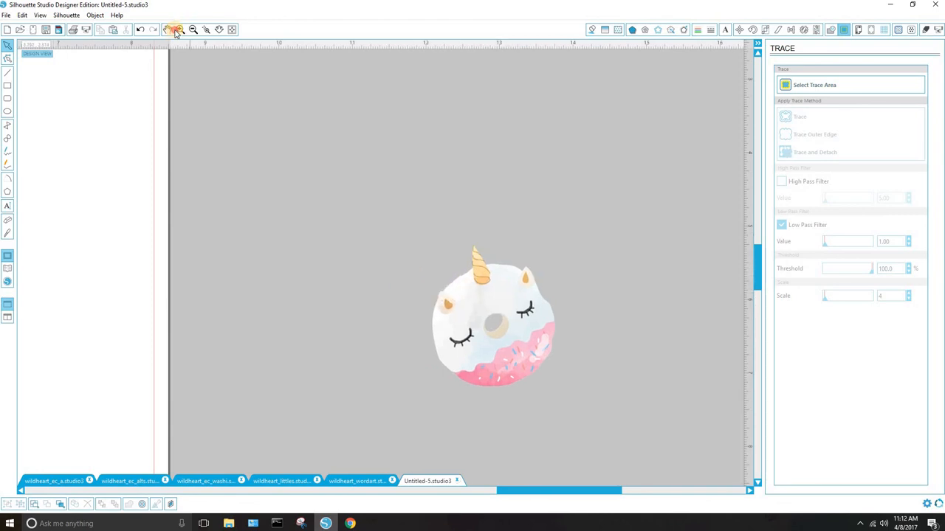
left_click(168, 30)
scroll(377, 219, "up", 6)
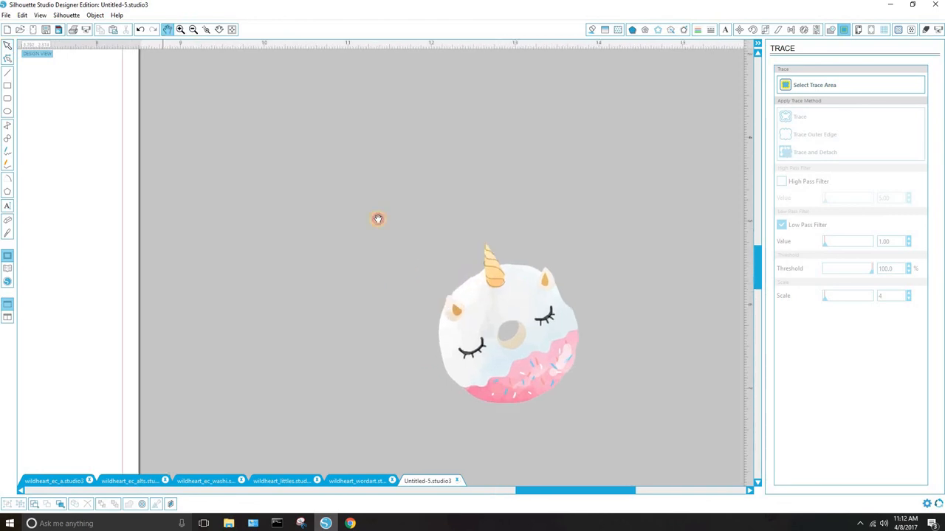
left_click_drag(599, 358, 405, 243)
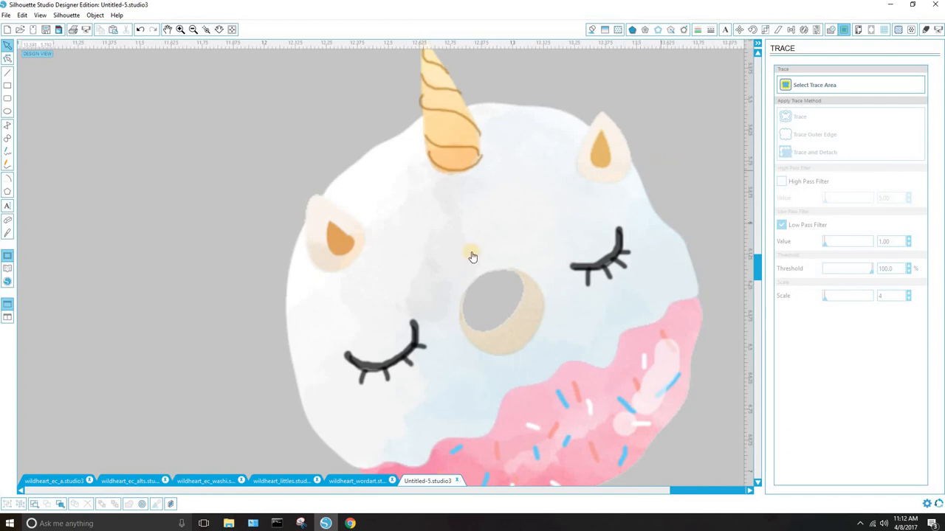
left_click(473, 256)
left_click(192, 29)
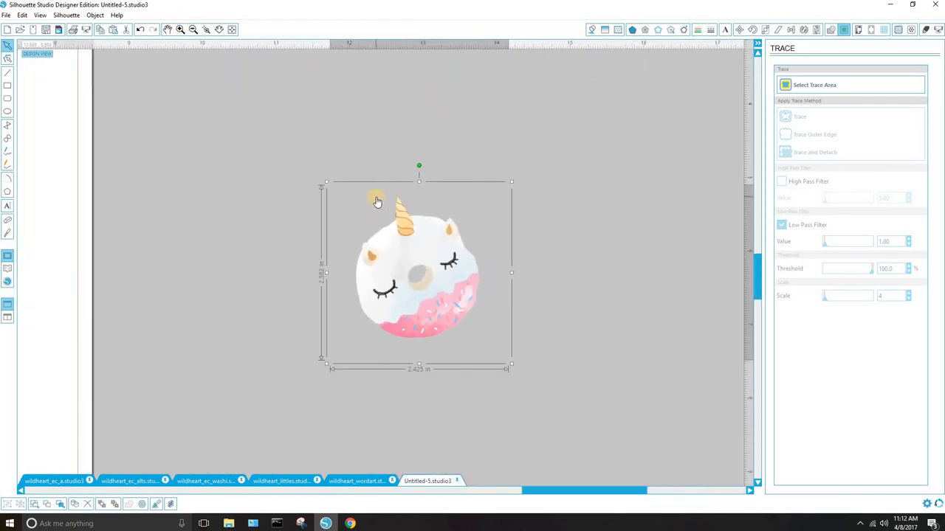
left_click(194, 28)
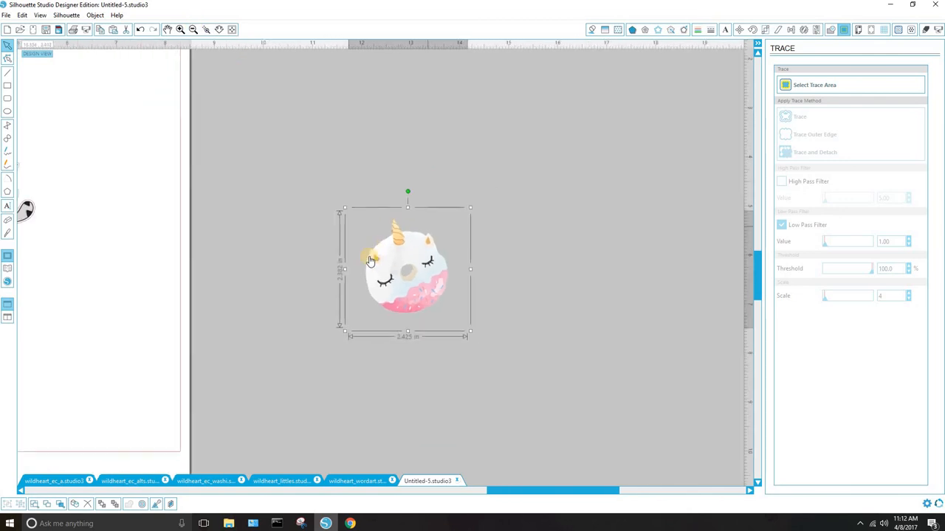
Move the cat with its cut line off the page beside the sheet, and place the donut below it.
left_click_drag(470, 490, 385, 489)
left_click_drag(671, 230, 569, 250)
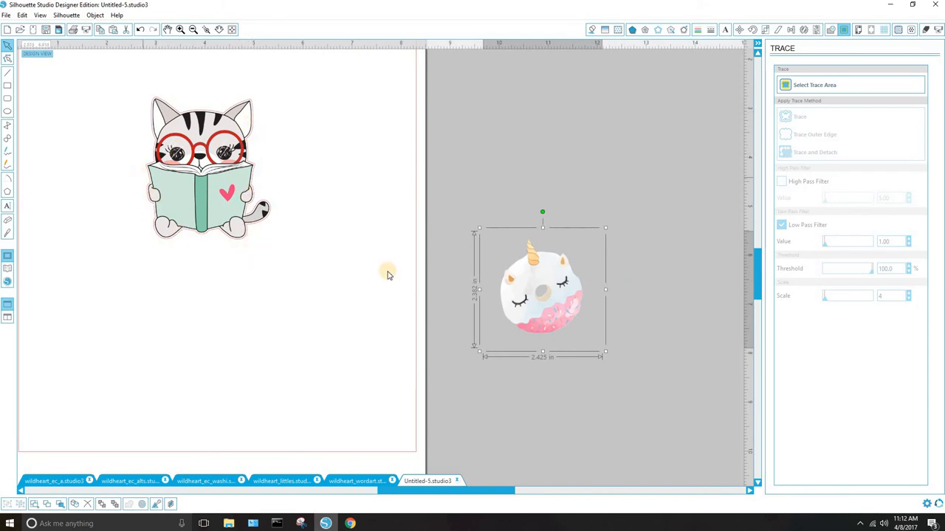
left_click(141, 141)
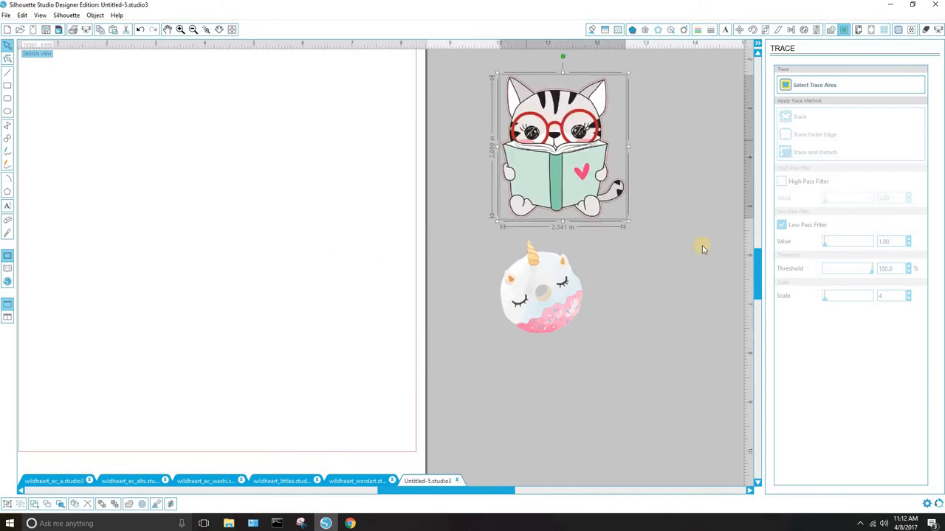
left_click_drag(536, 354, 536, 355)
left_click(617, 411)
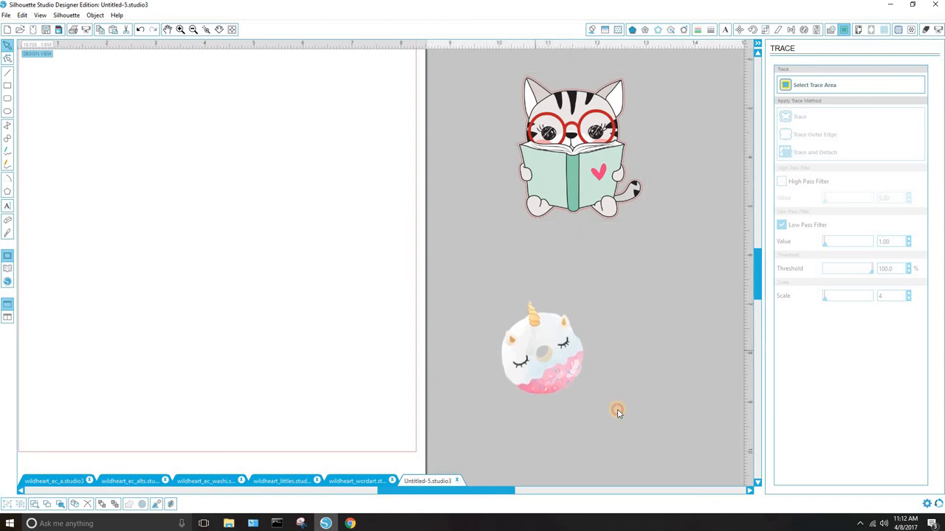
left_click(575, 387)
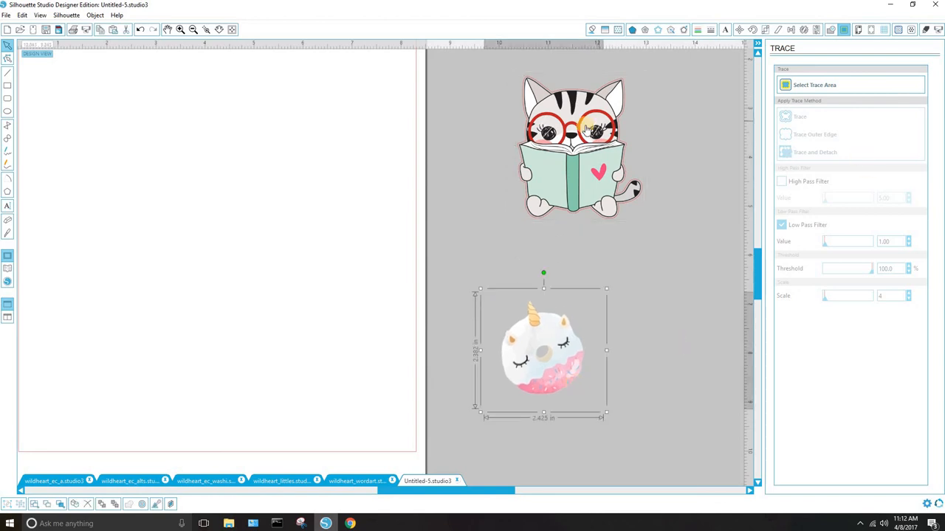
Separate the cat image from its cut line and place it to the right of the donut.
left_click_drag(587, 129, 502, 240)
left_click(561, 273)
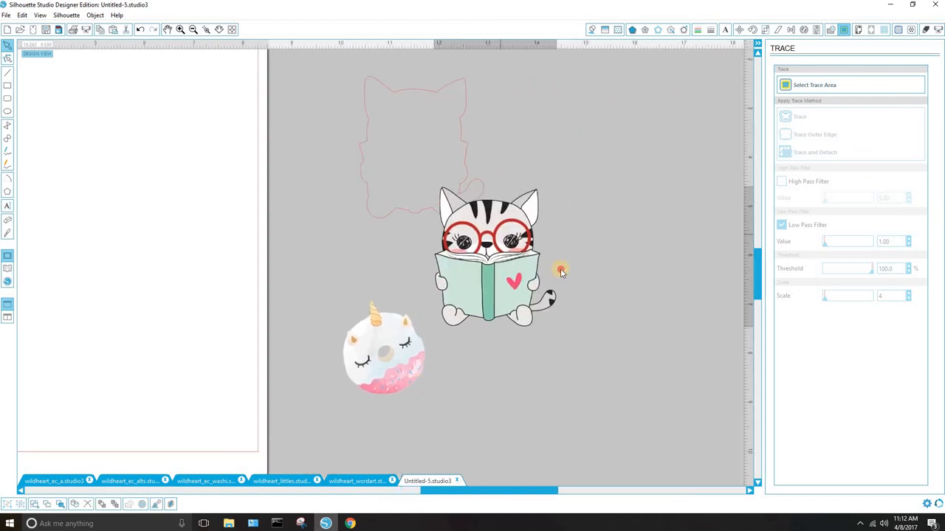
left_click_drag(561, 272, 621, 311)
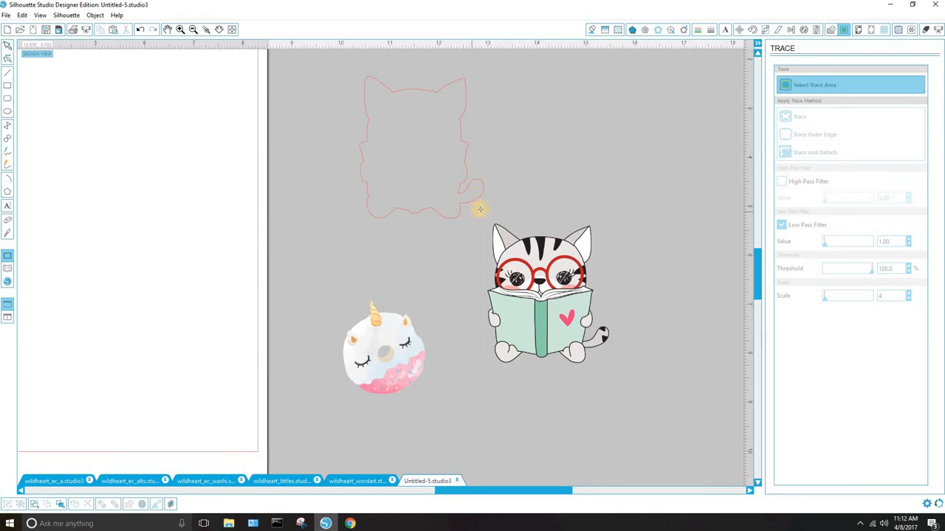
Trace the cat's outer edge with the high and low pass filters off, threshold 100% and scale 4.
left_click_drag(471, 209, 633, 381)
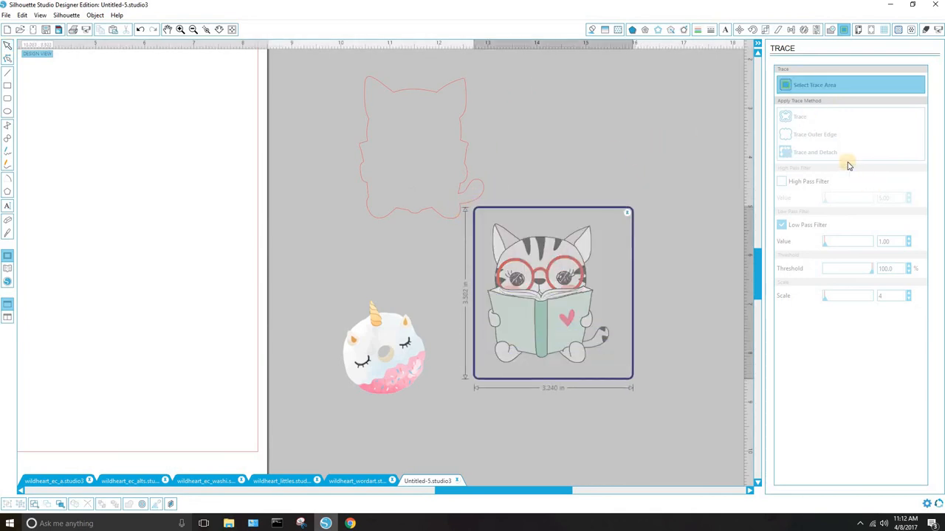
left_click(847, 269)
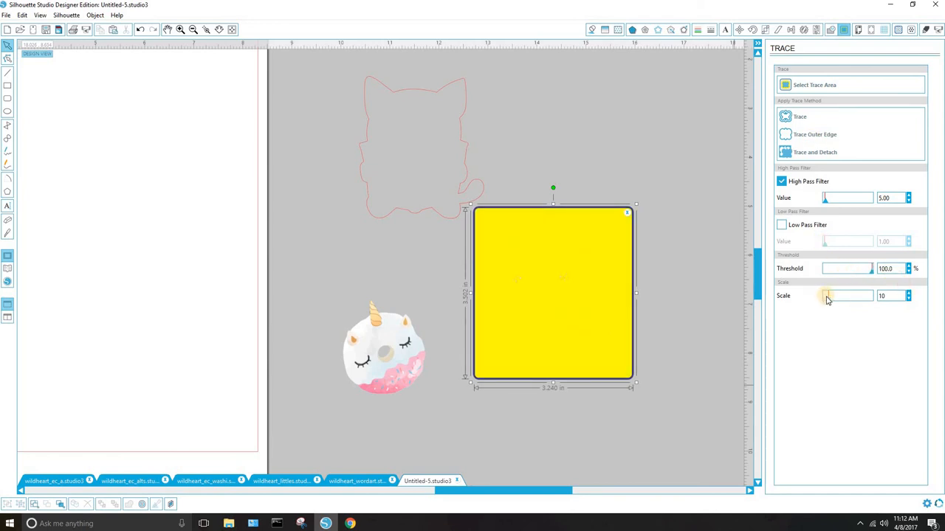
left_click(780, 182)
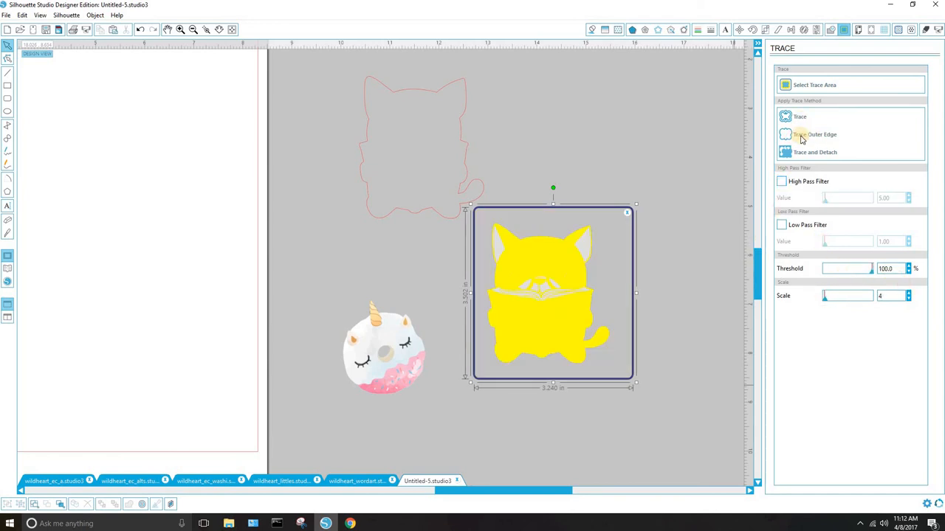
left_click(801, 136)
left_click_drag(545, 289, 675, 301)
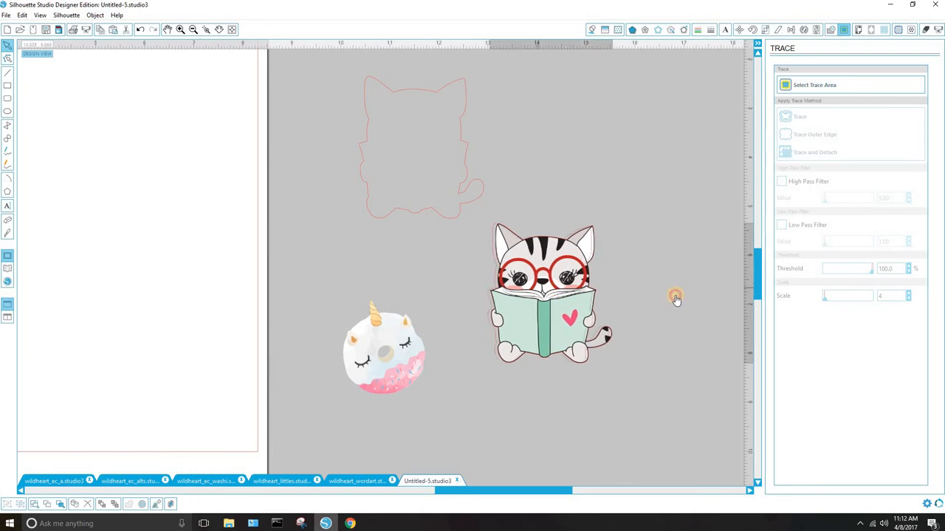
key("ctrl+z")
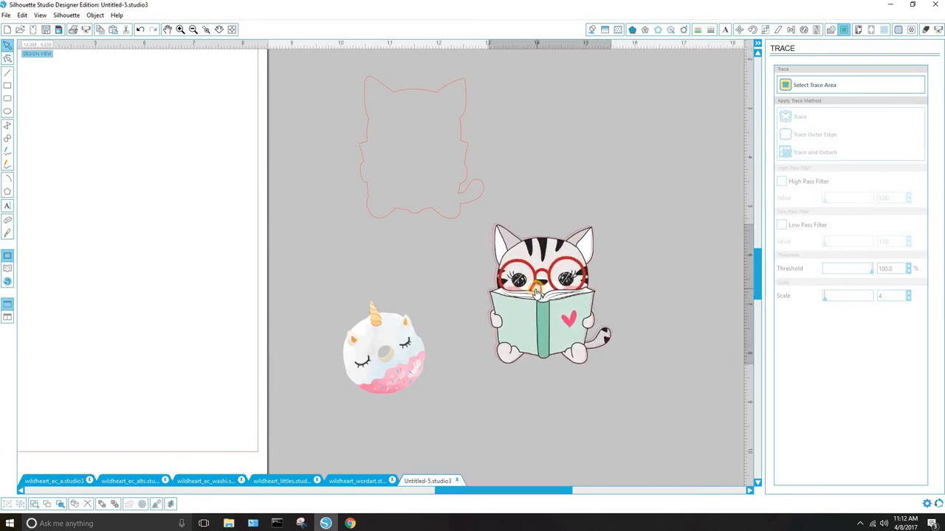
Move the cat image up off its newly traced outline and delete that outline.
left_click(602, 336)
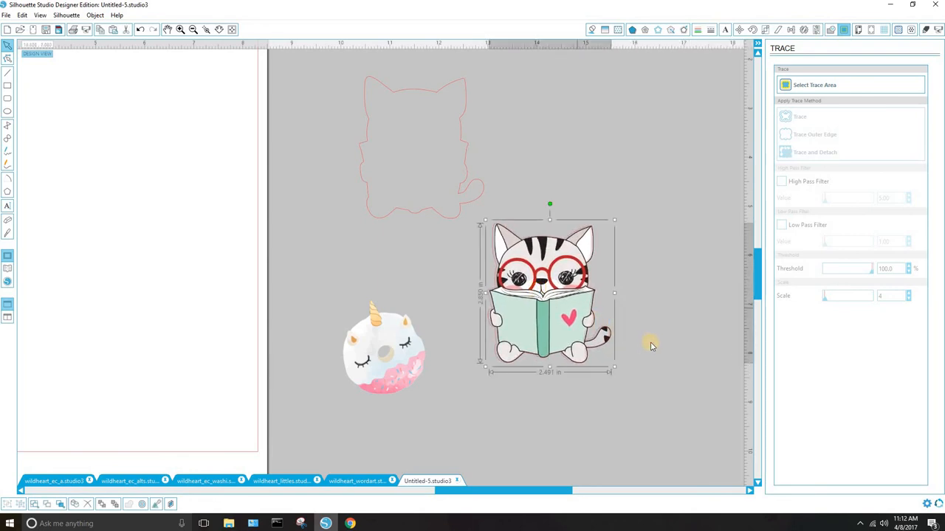
left_click_drag(565, 317, 603, 213)
left_click(621, 338)
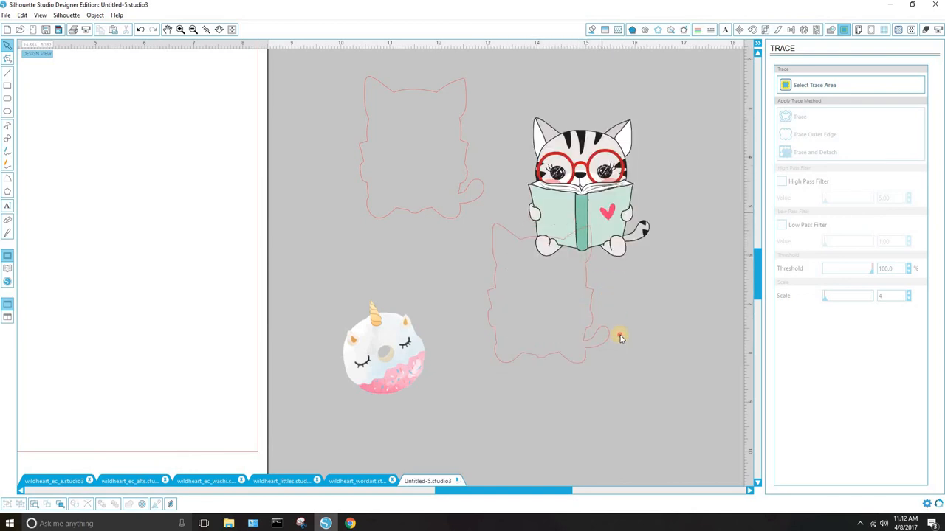
left_click(513, 340)
key("Delete")
Bring the whole page into view and switch to the Amazon page in the Chrome window.
left_click_drag(530, 491, 305, 493)
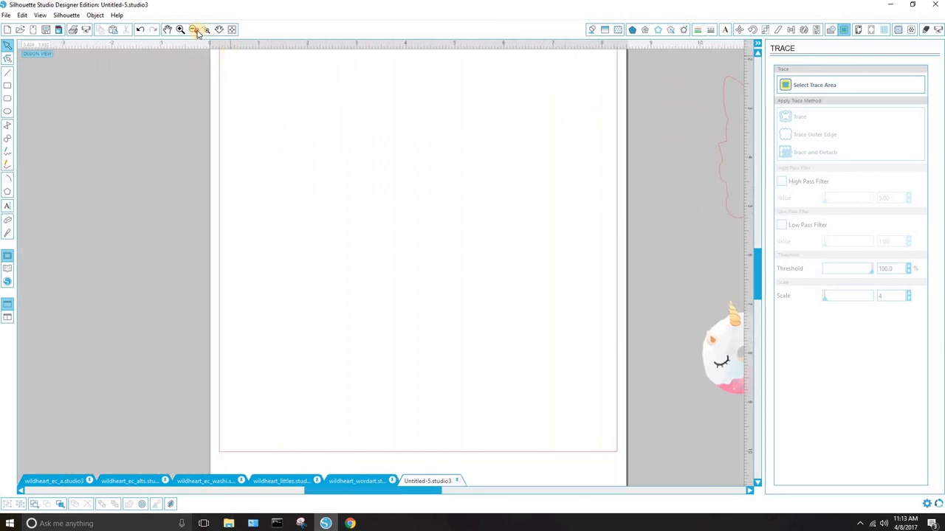
left_click(361, 359)
mouse_move(351, 523)
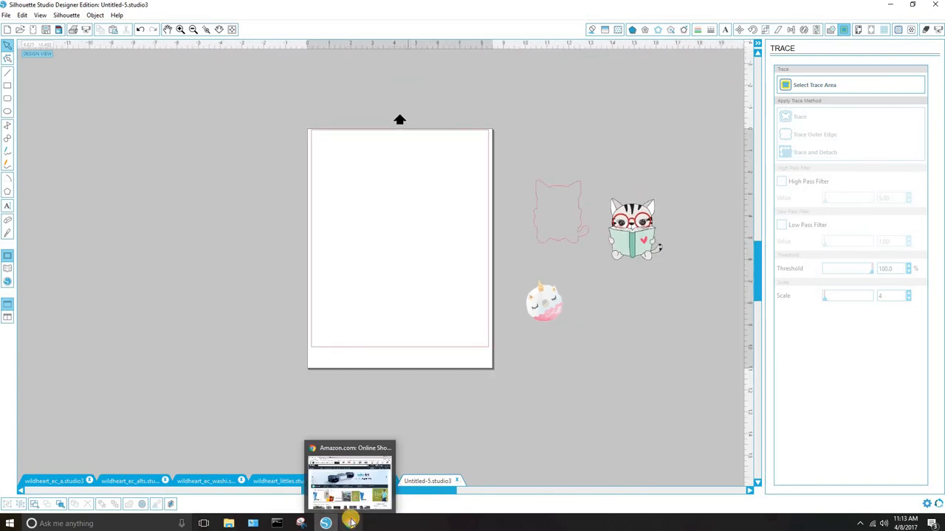